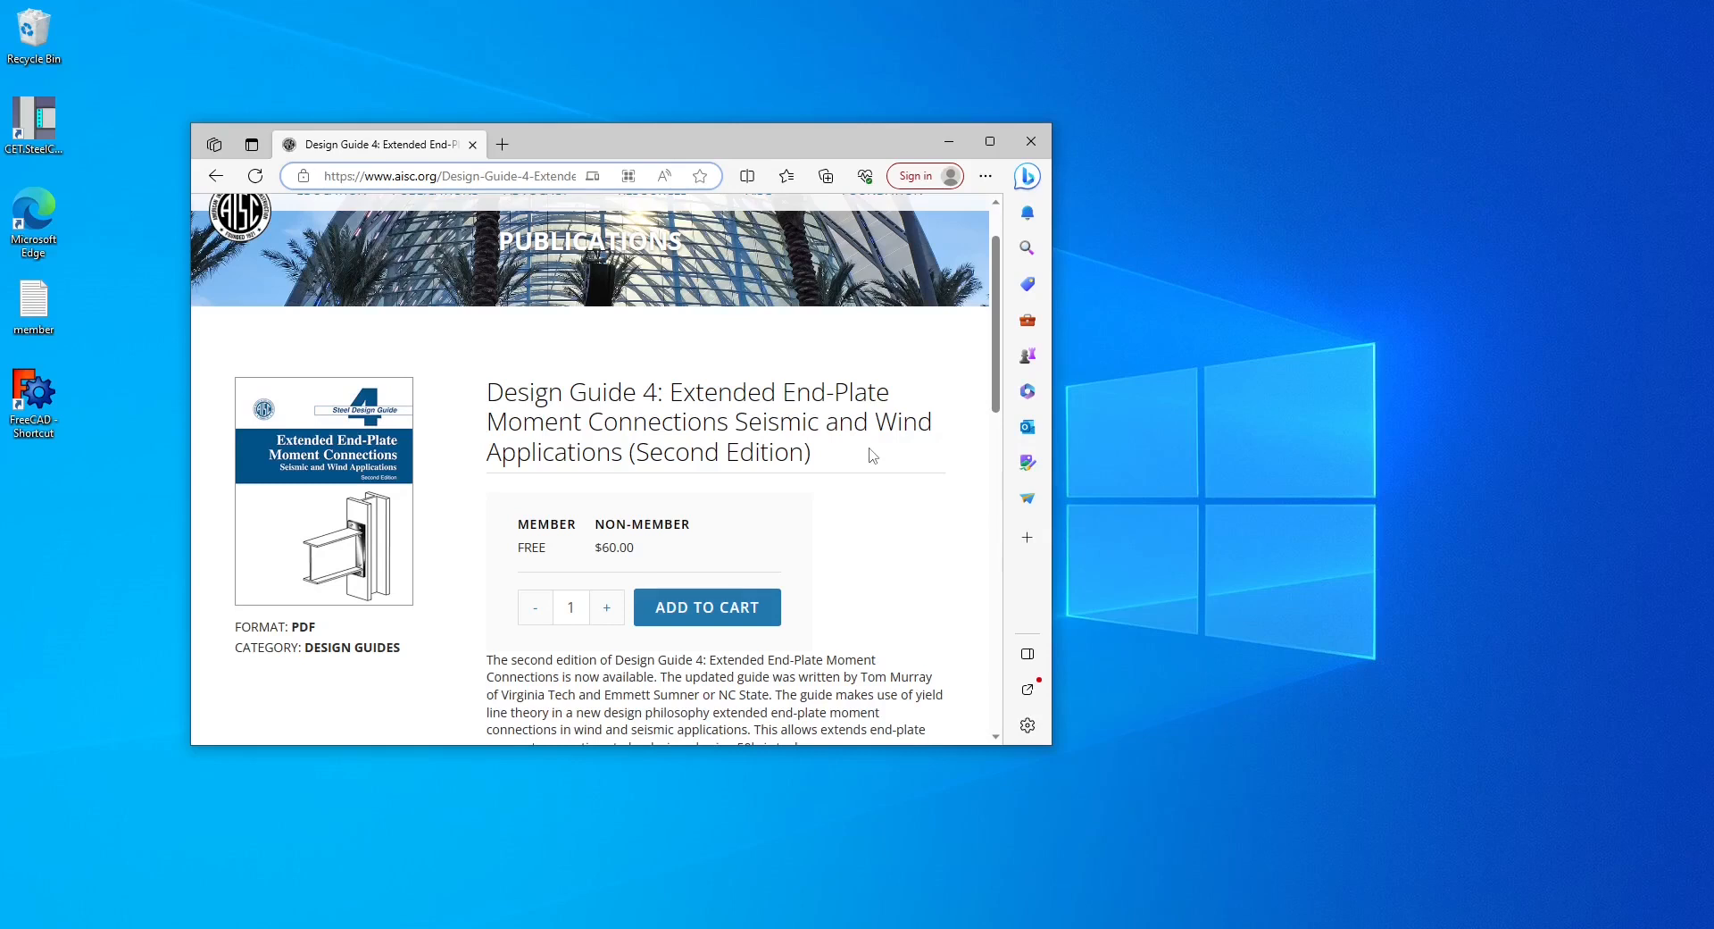
Launch FreeCAD, close the Start page and switch to the CET.SteelConnDesign workbench.
double_click(34, 398)
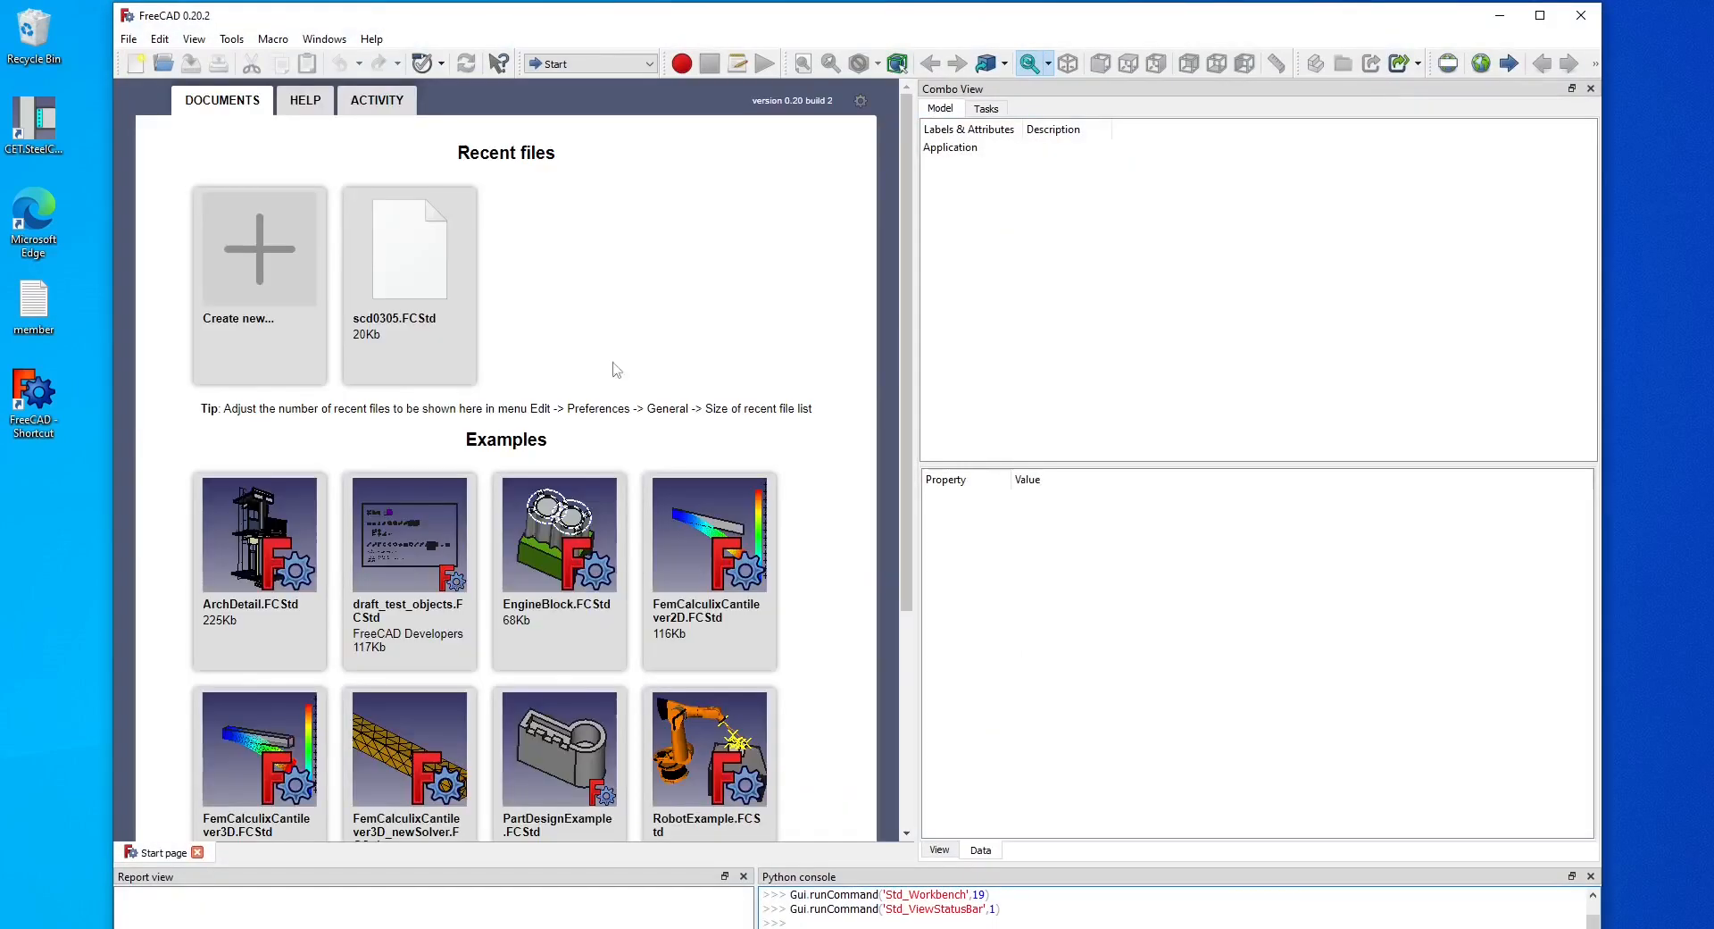
left_click(198, 852)
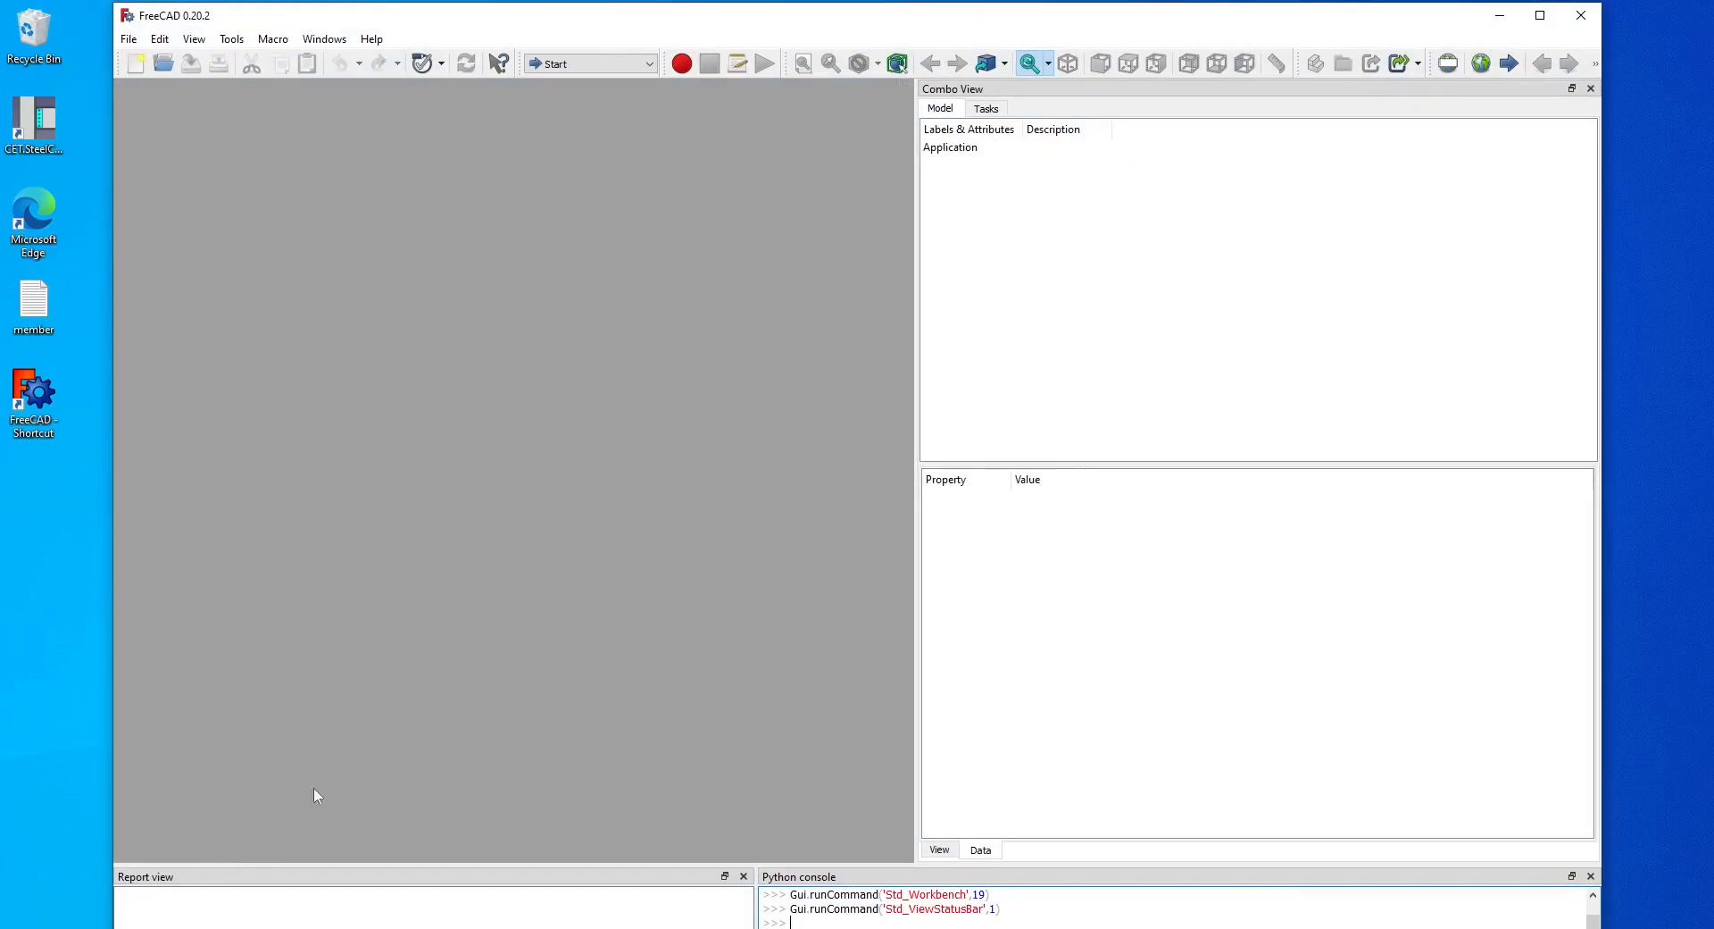
left_click(623, 71)
left_click(619, 101)
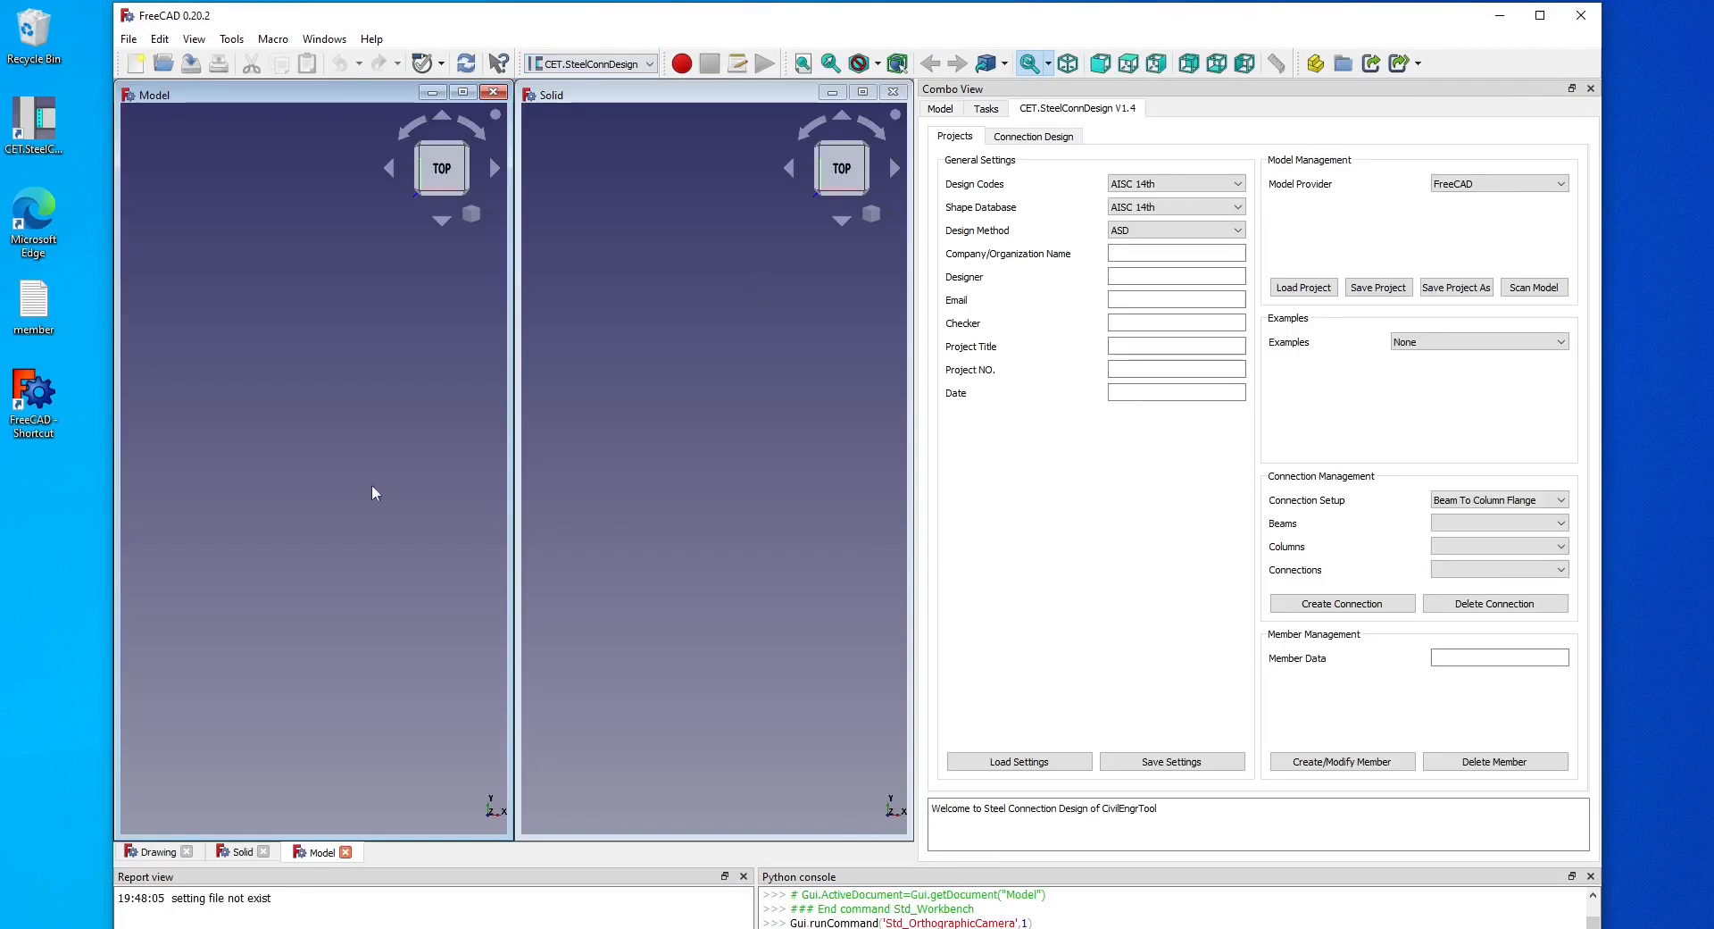
Open the member file and create column C1 from its first line: C1, C, 0, 0, 0, 0, 0, 192.
left_click(47, 317)
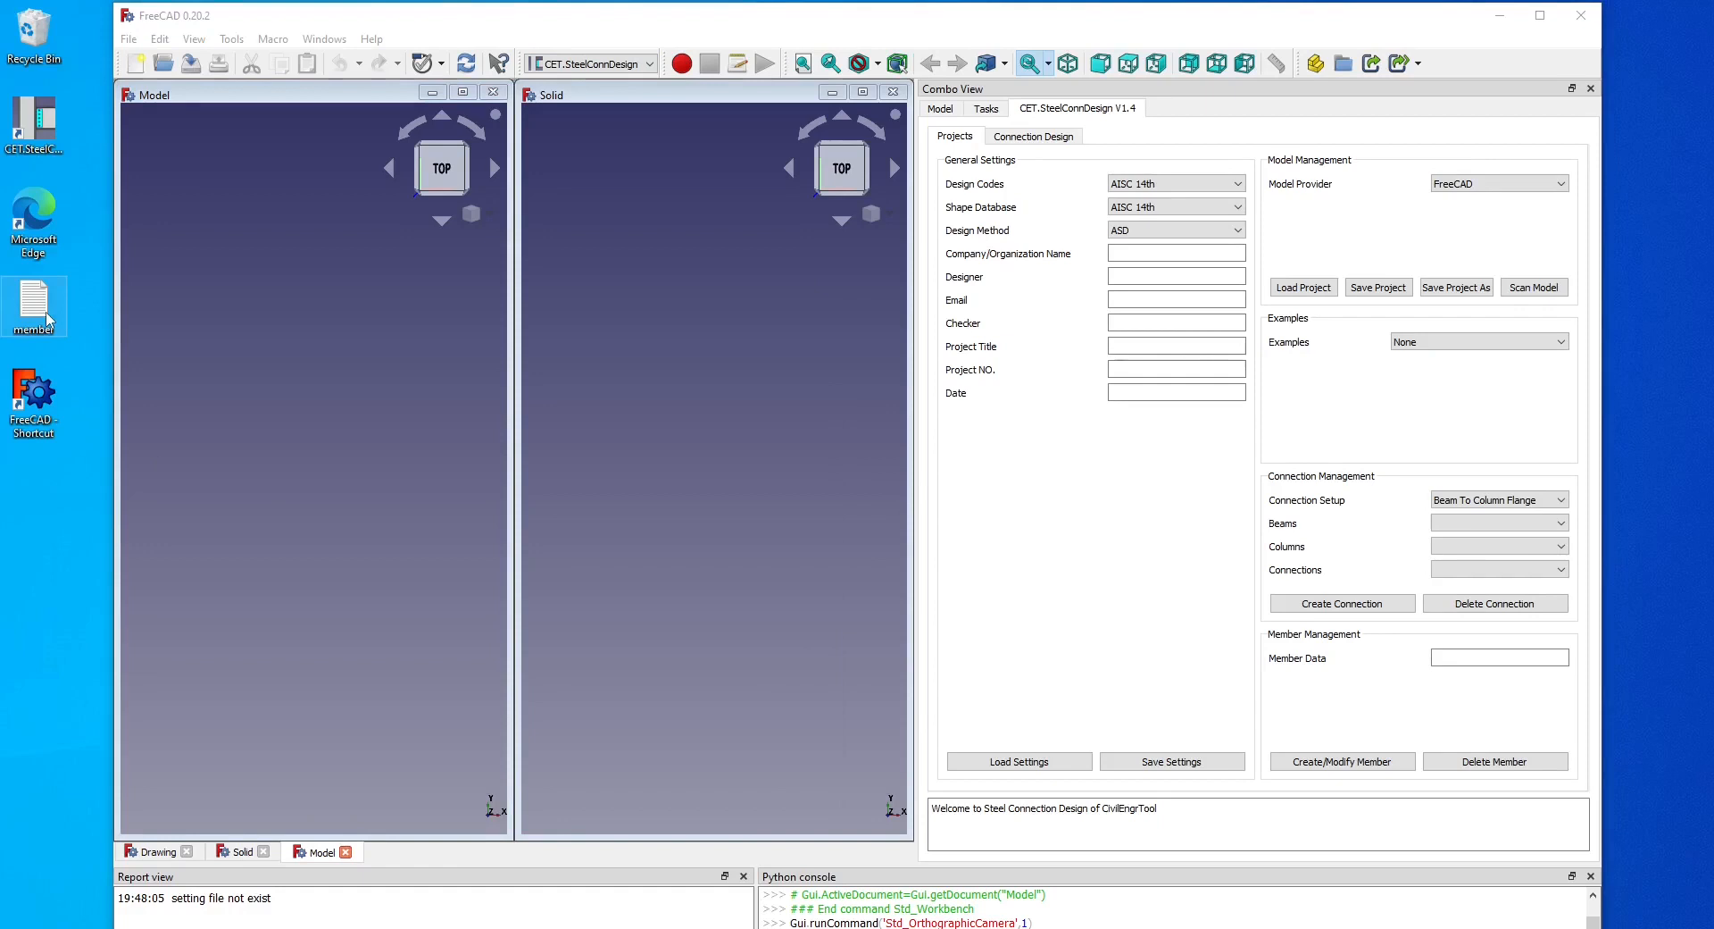
double_click(46, 317)
left_click_drag(237, 340, 10, 340)
key("ctrl+c")
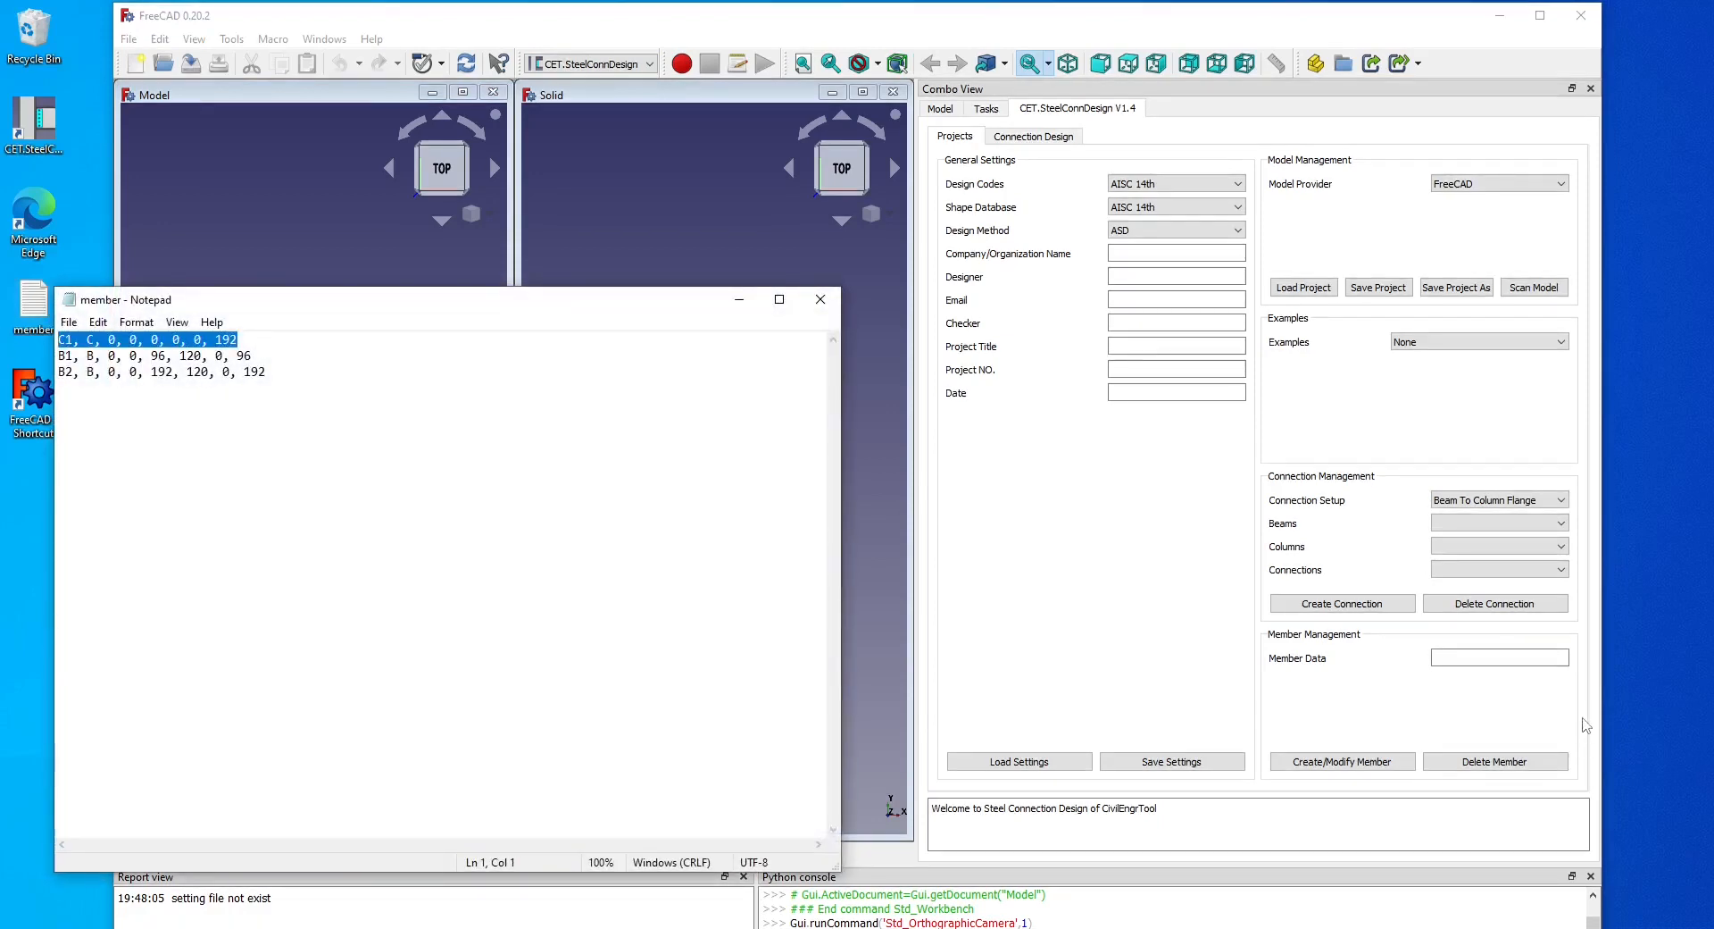
left_click(1586, 726)
left_click(1500, 658)
key("ctrl+v")
left_click(1389, 768)
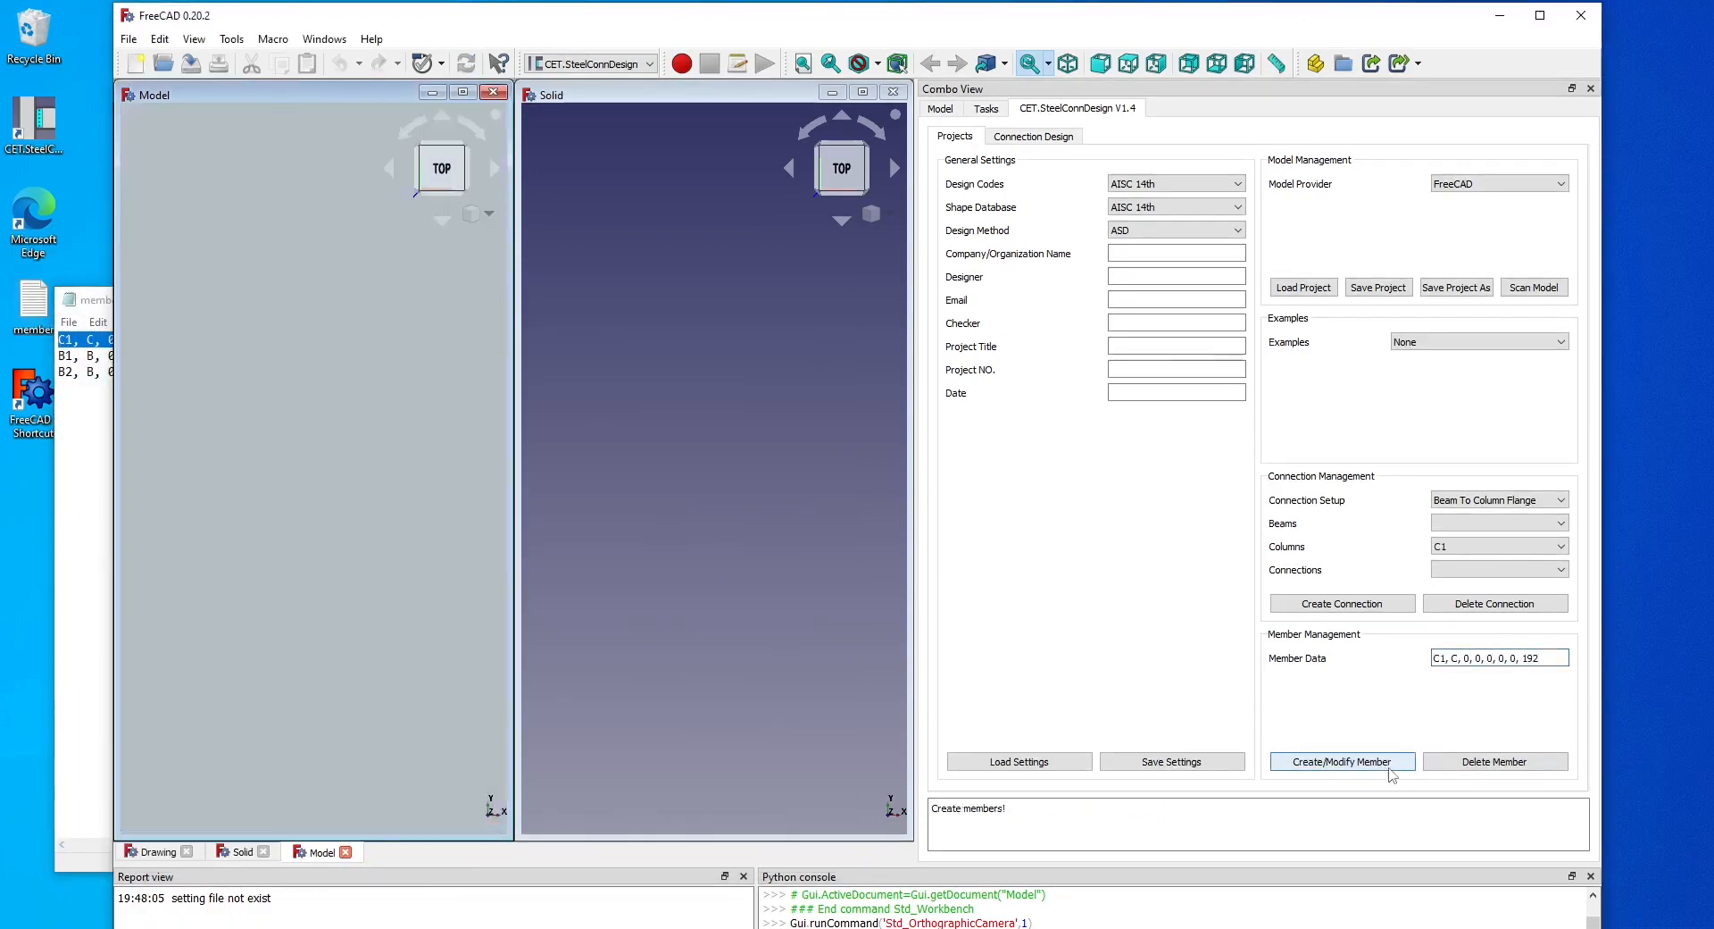
Create beam B1 with member data B1, B, 0, 0, 96, 40, 0, 96 and create its connection to column C1.
left_click(94, 415)
left_click_drag(253, 355, 27, 366)
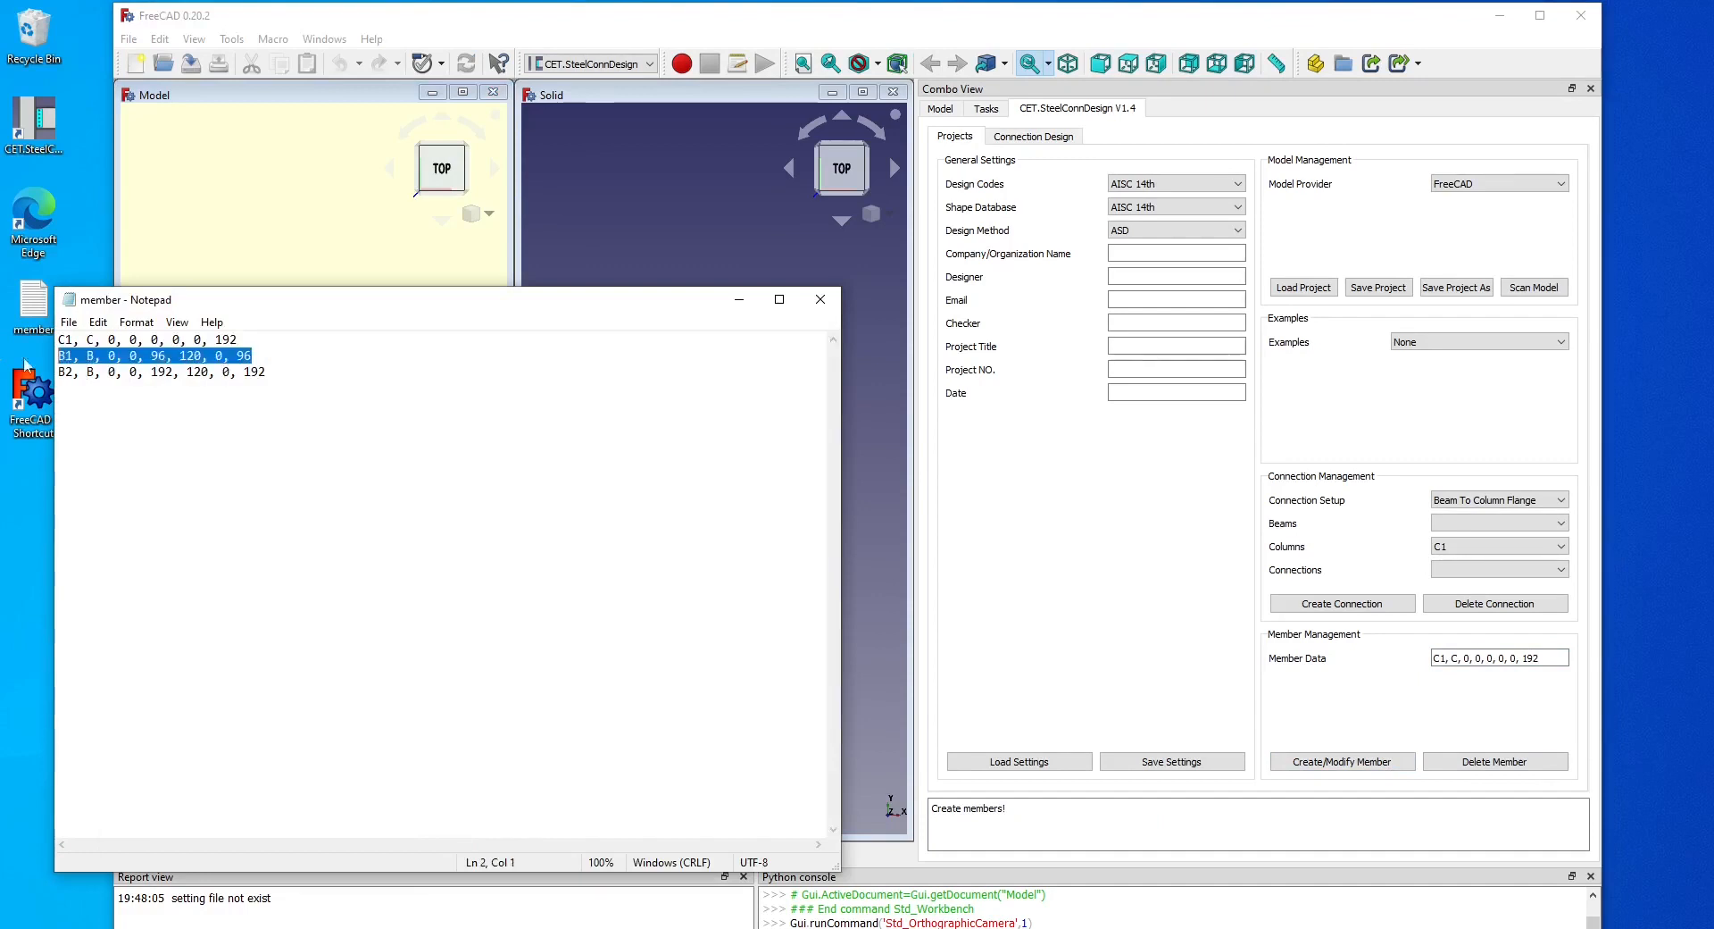
key("ctrl+c")
triple_click(1505, 659)
key("ctrl+v")
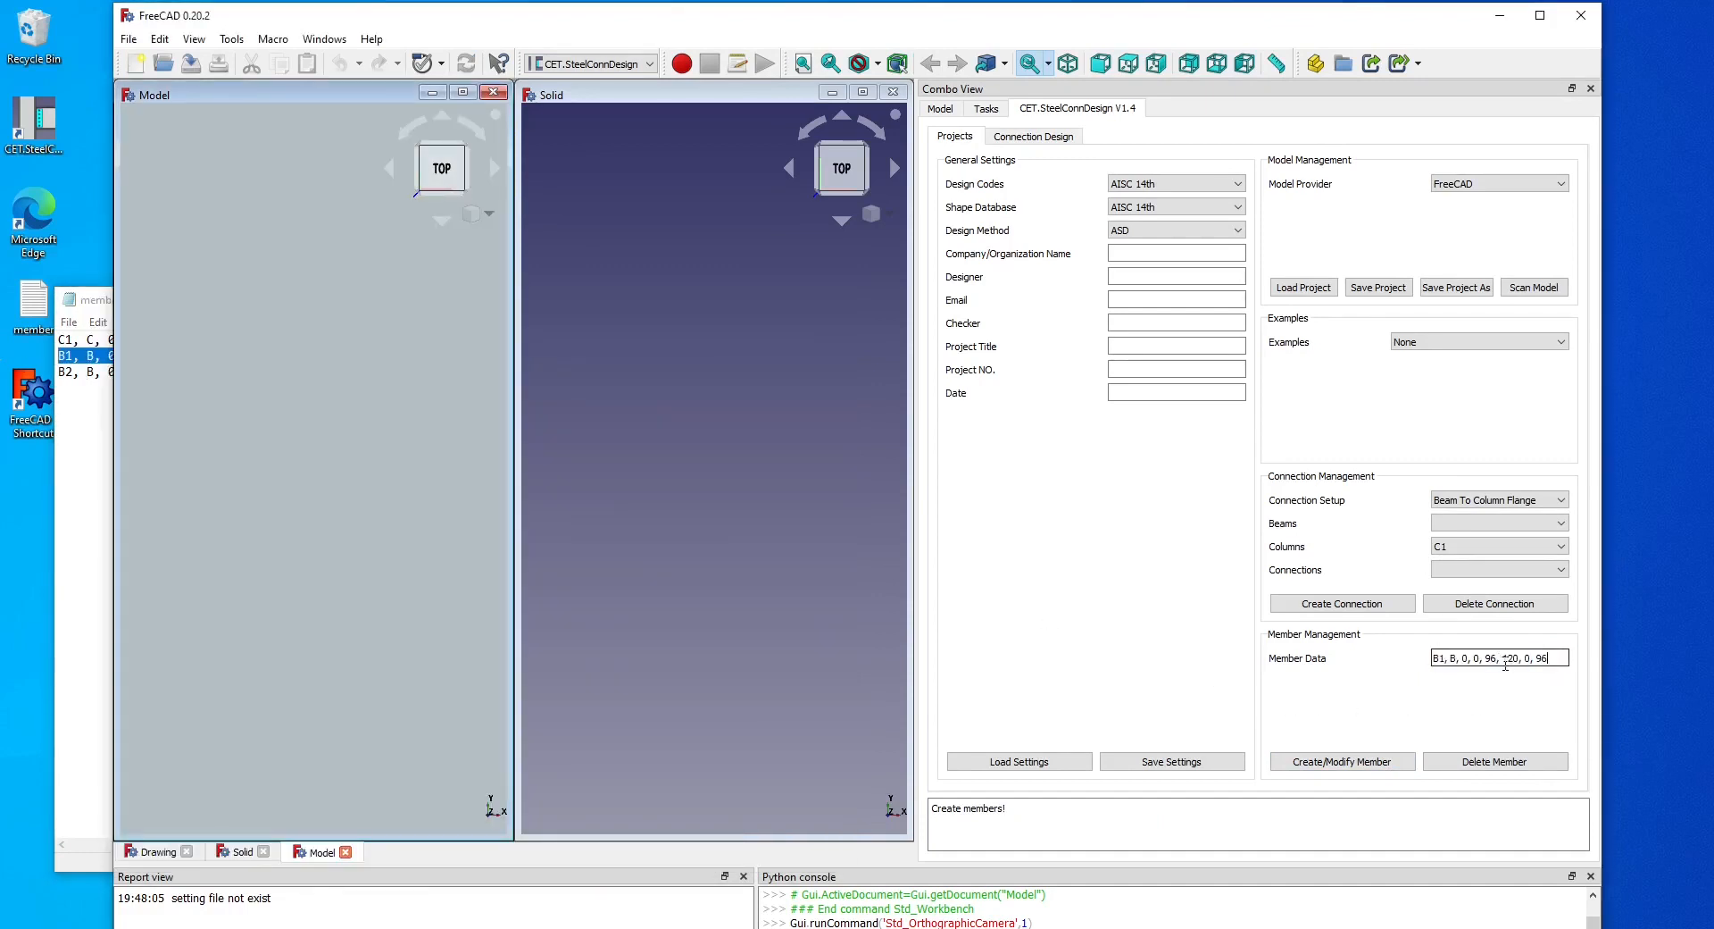
double_click(1507, 658)
type("0")
type("4")
left_click(1383, 764)
left_click(1374, 604)
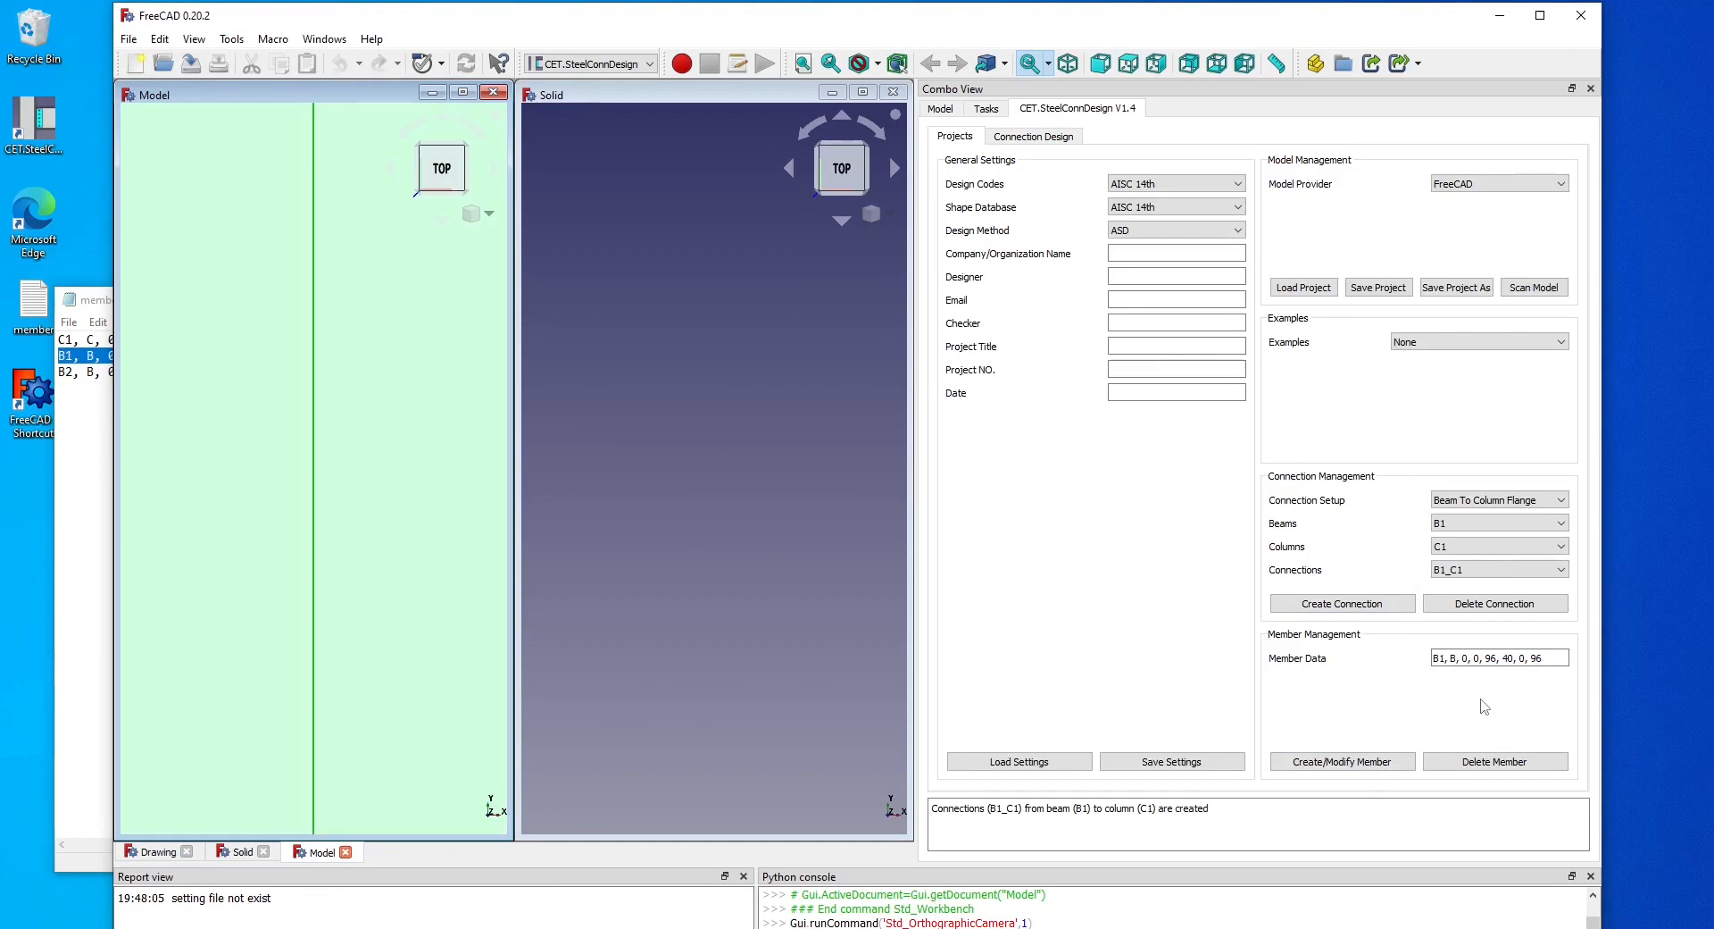
Set the design method to LRFD and give beam B1 a moment of 2200 kip-in in the connection design.
left_click(1188, 231)
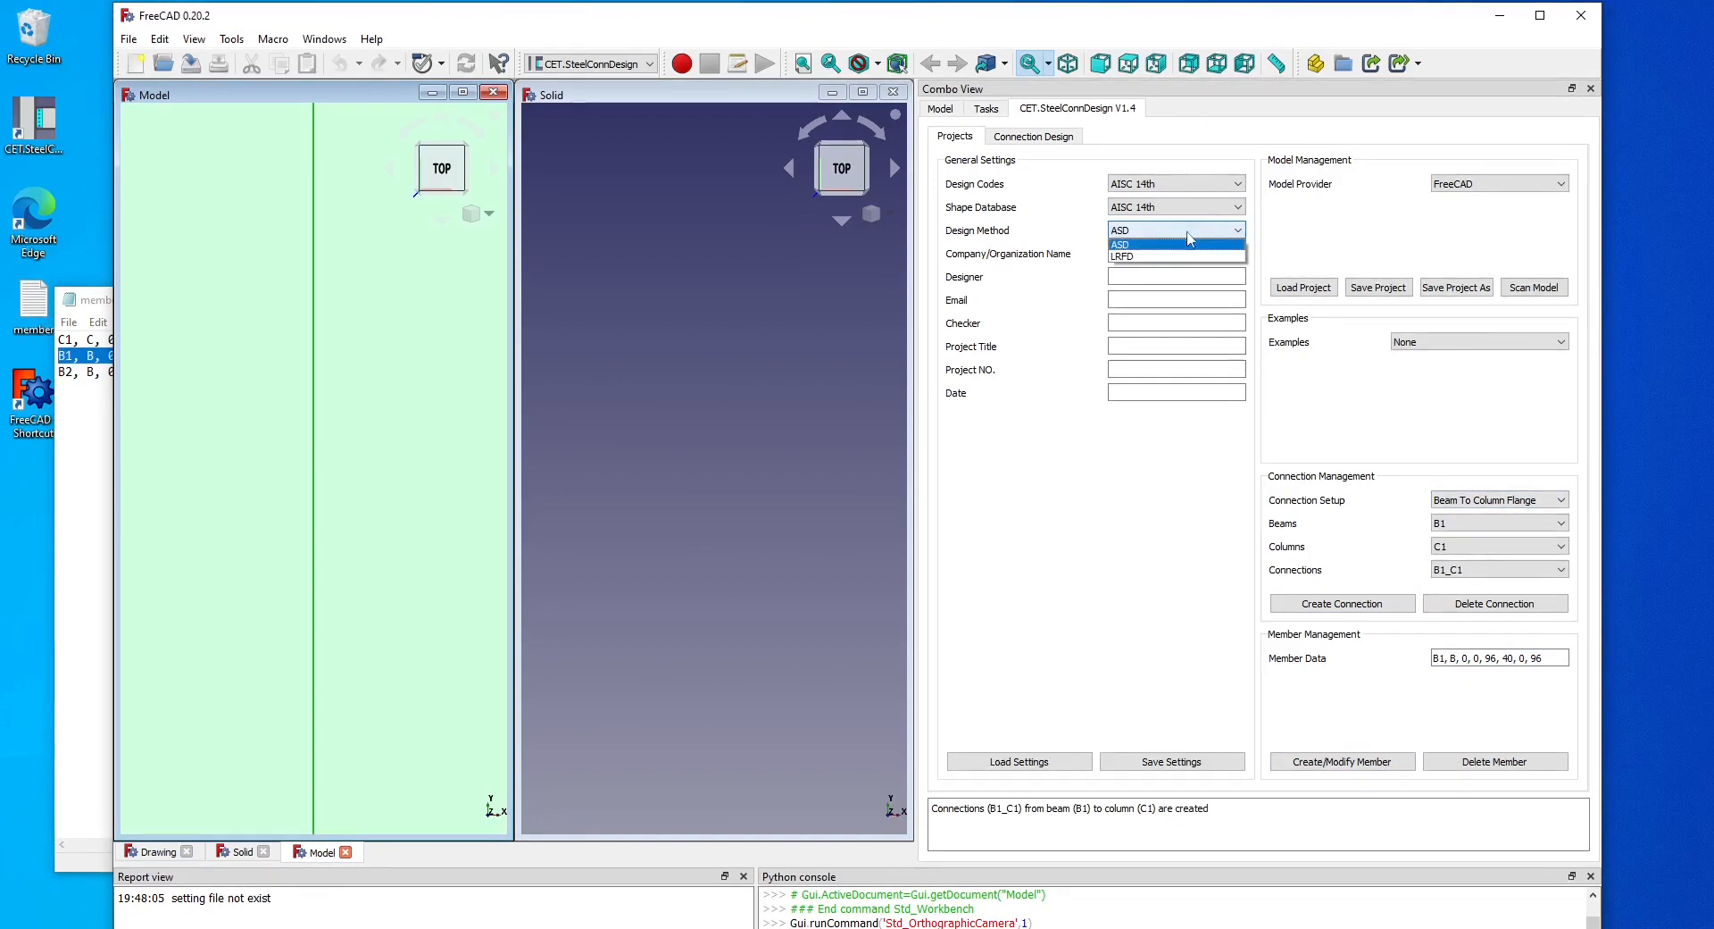
left_click(1183, 256)
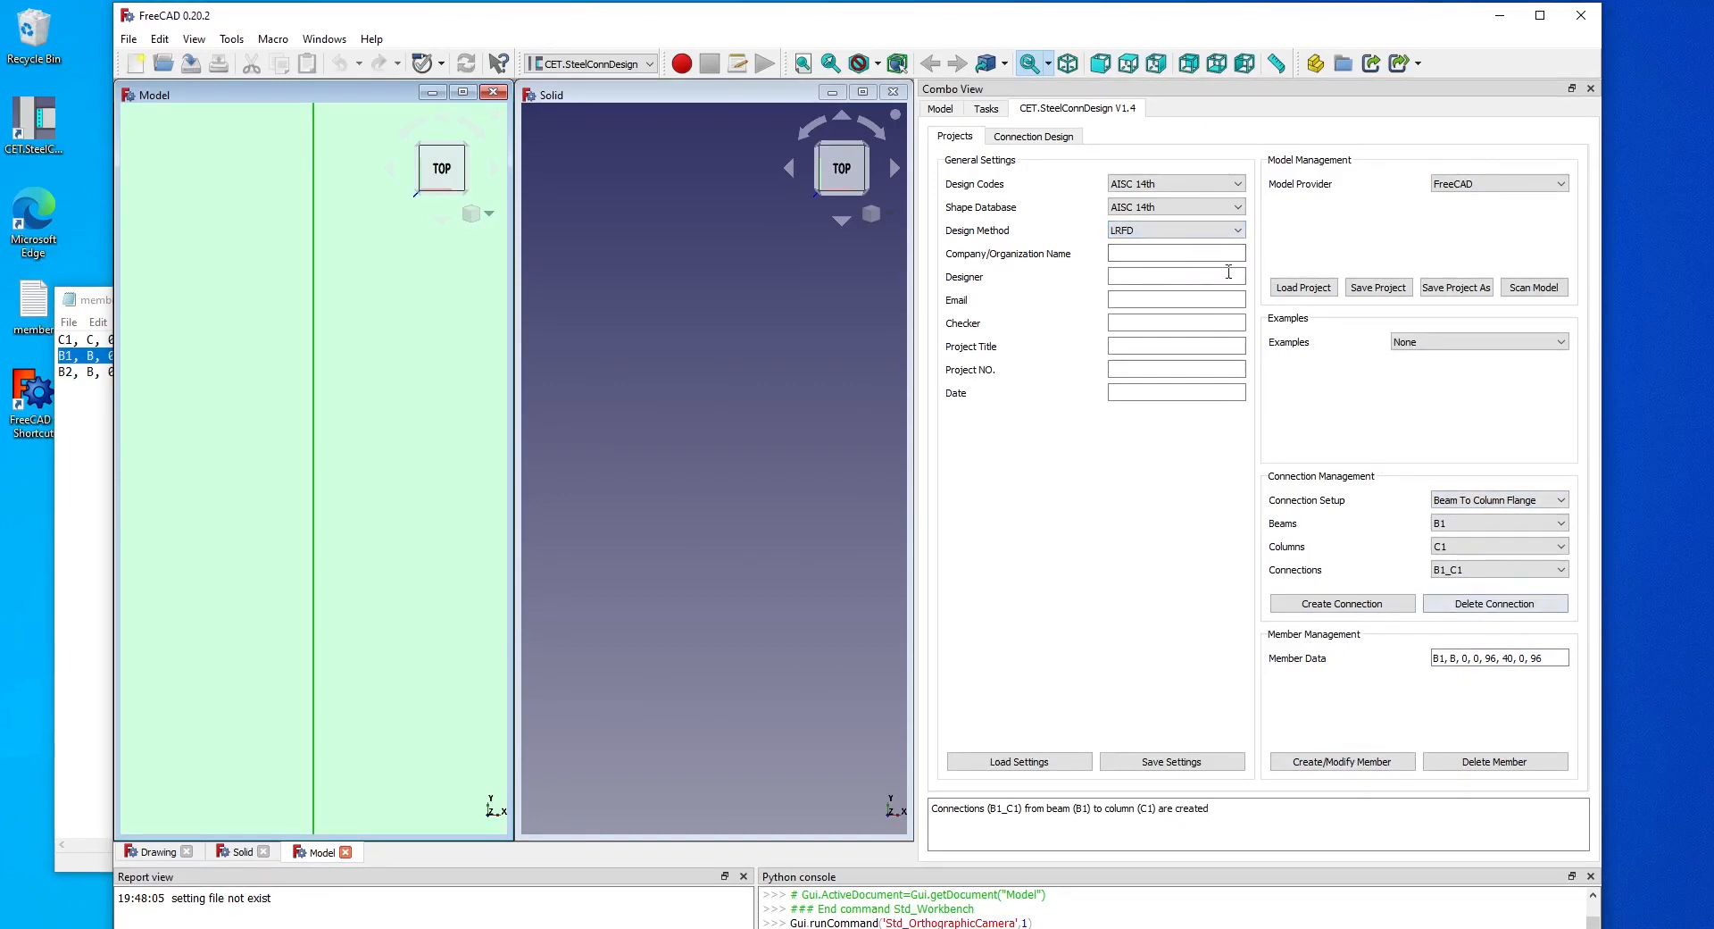
left_click(1054, 141)
left_click(1439, 405)
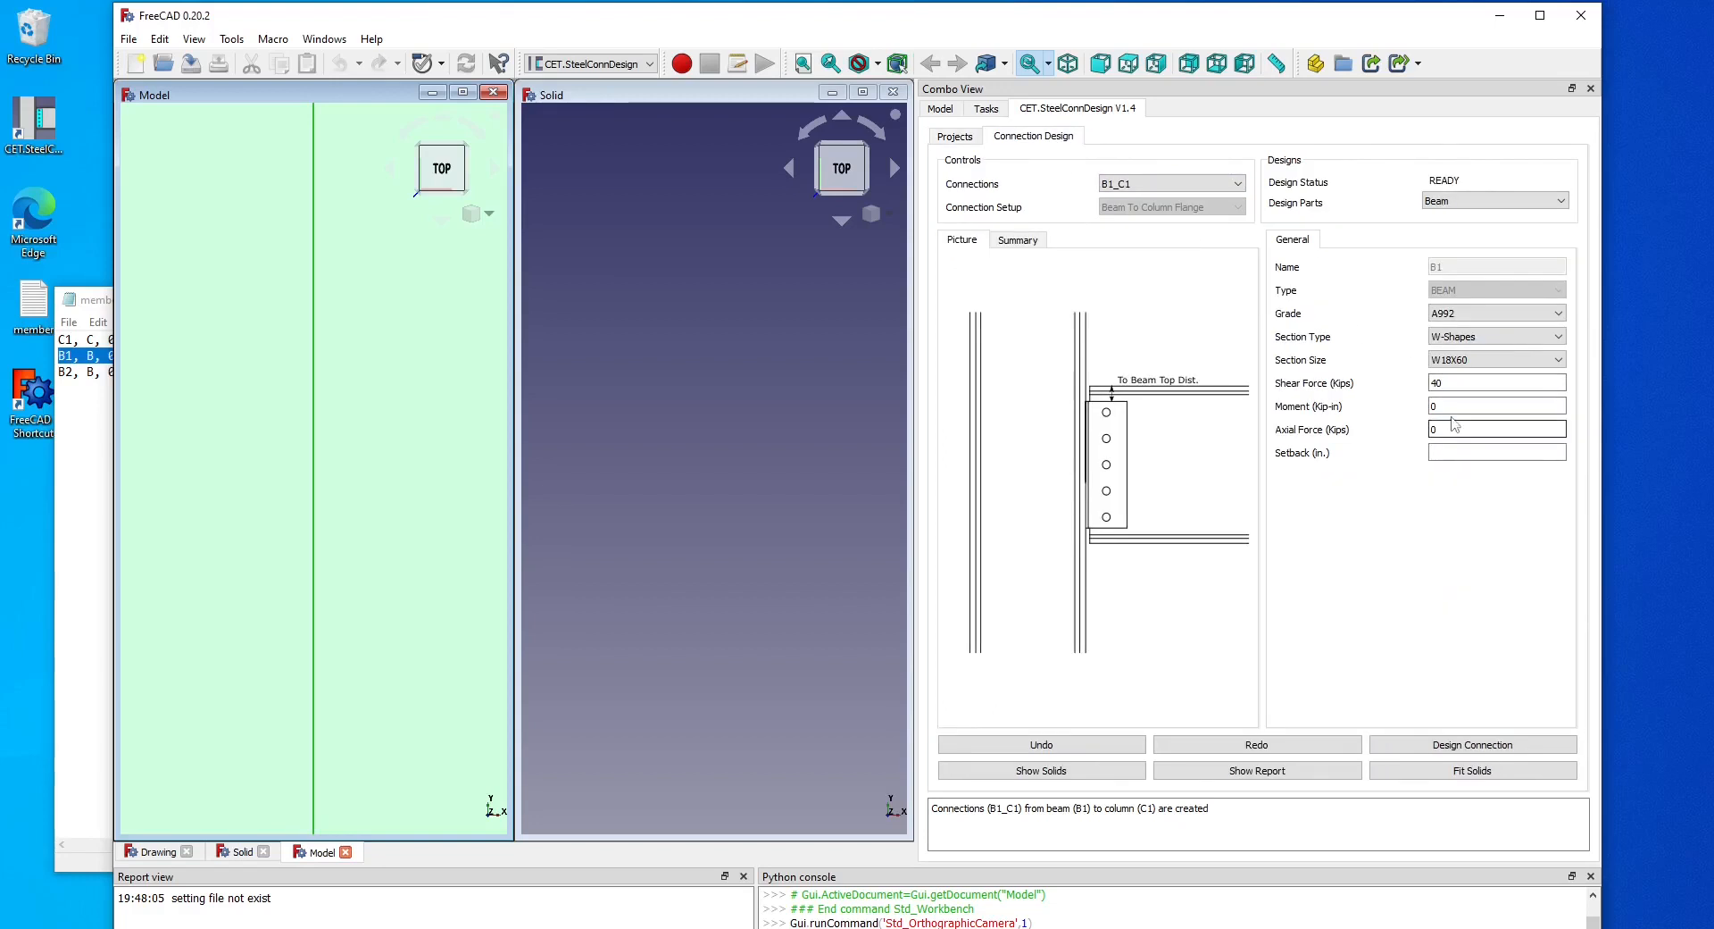
double_click(1440, 404)
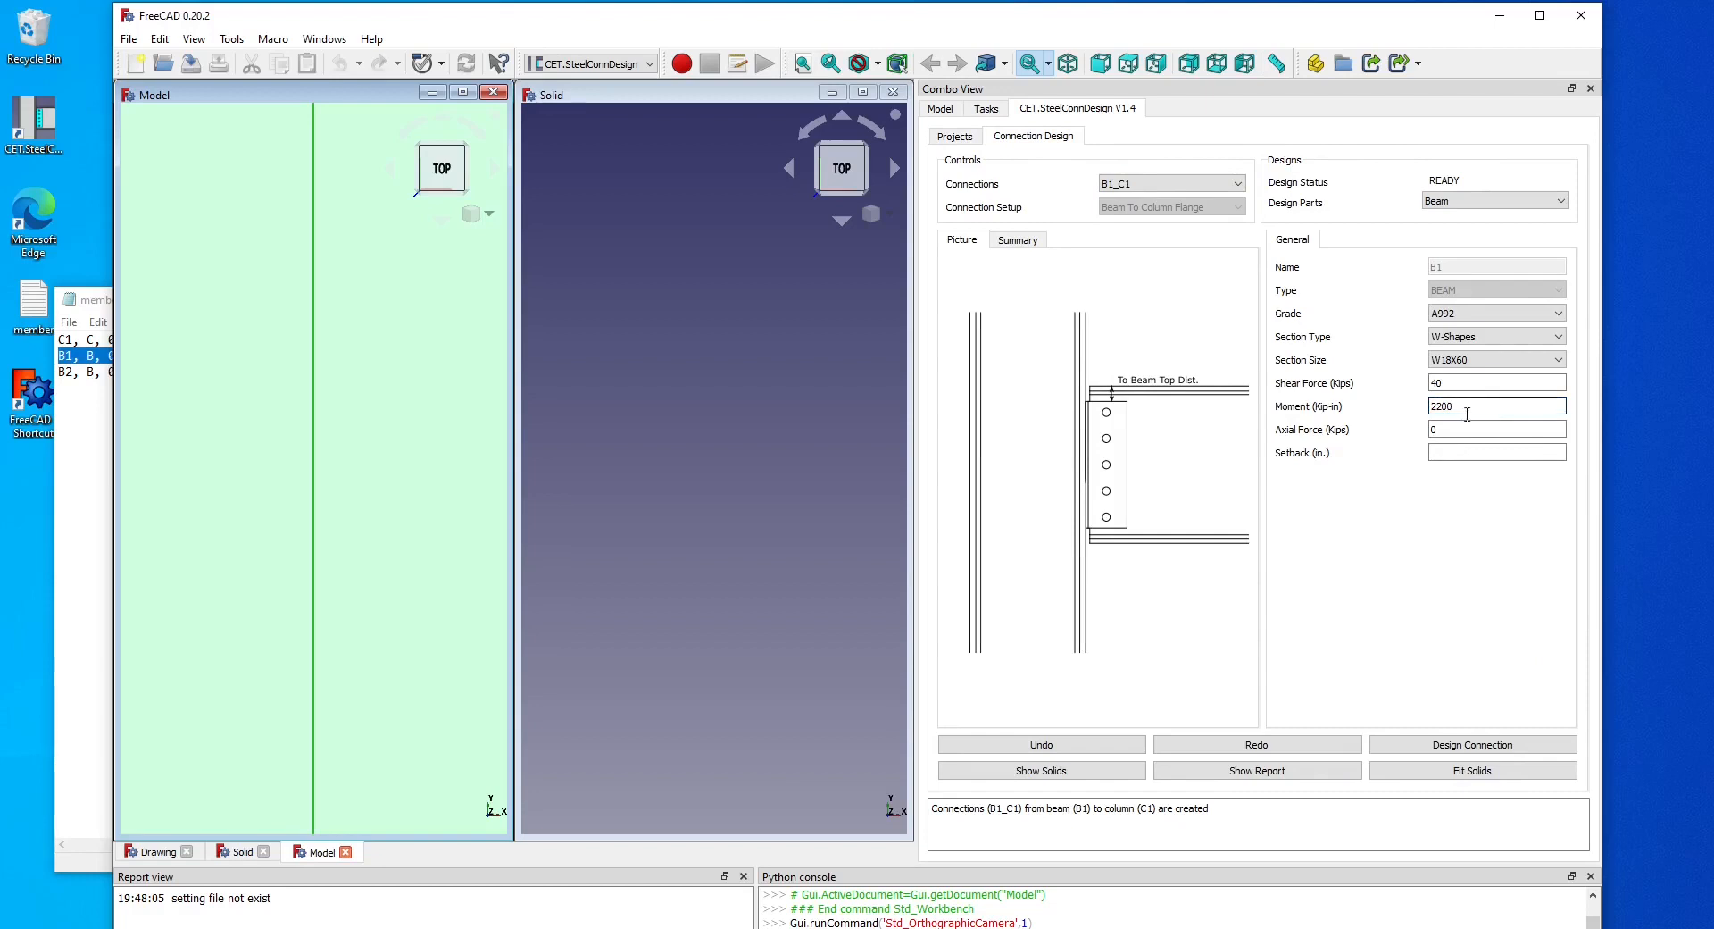
Switch the design part to Web Connection and set its plate type to End Plate.
left_click(1485, 201)
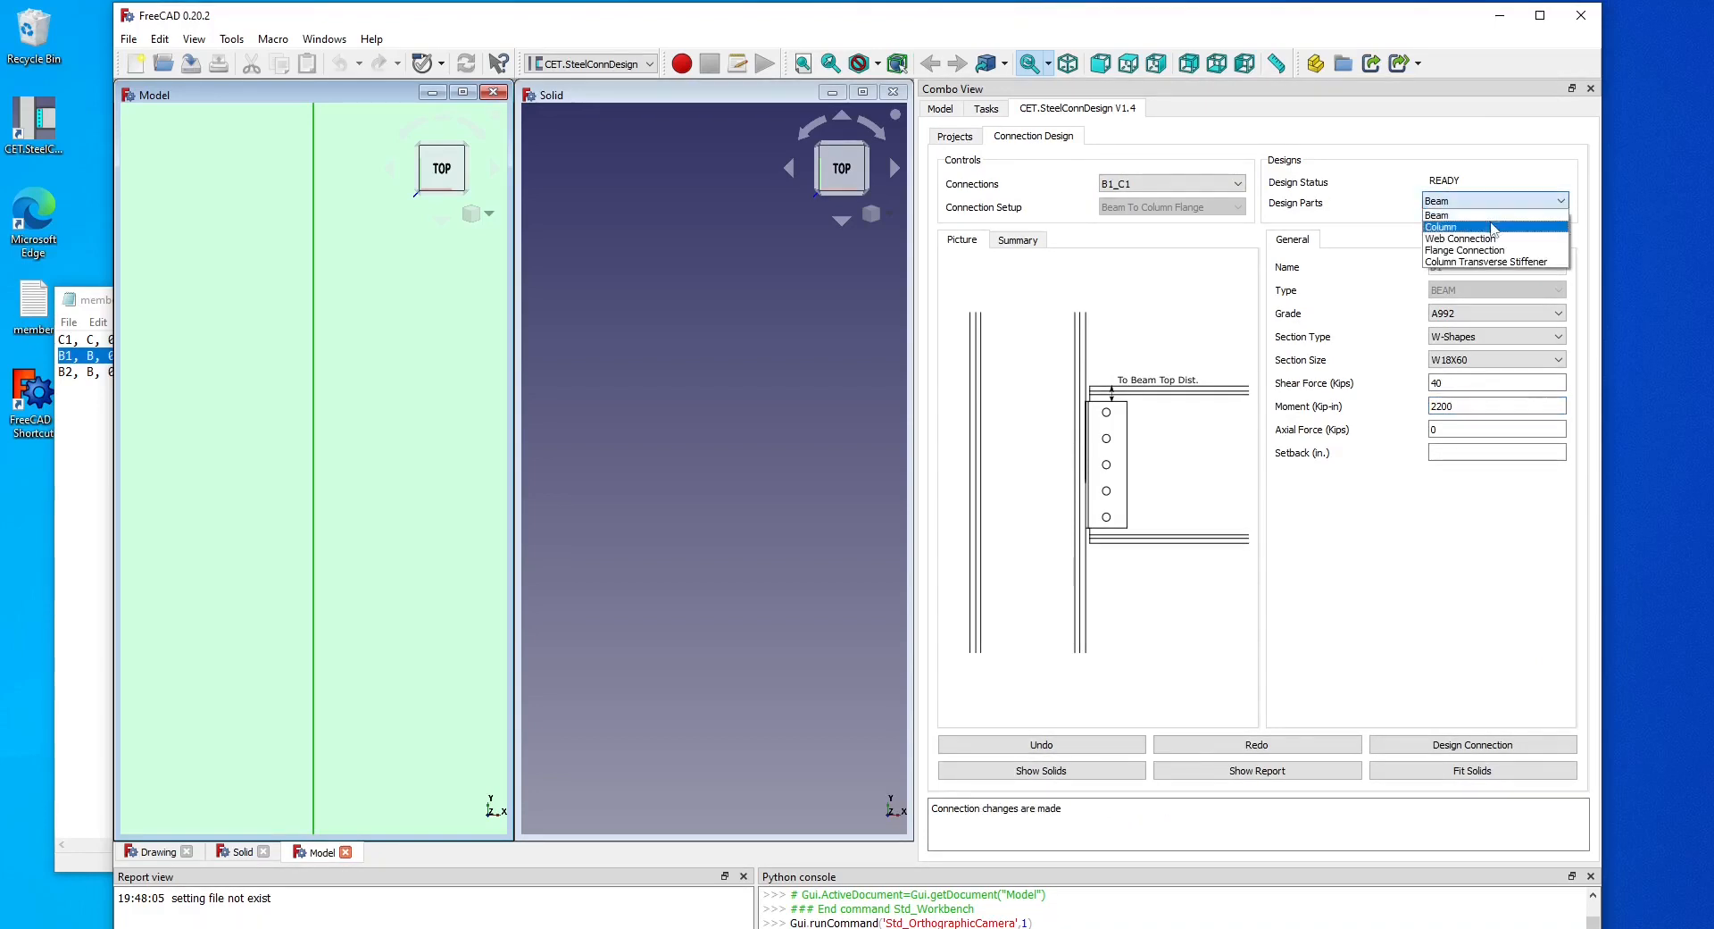
left_click(1500, 227)
left_click(1512, 314)
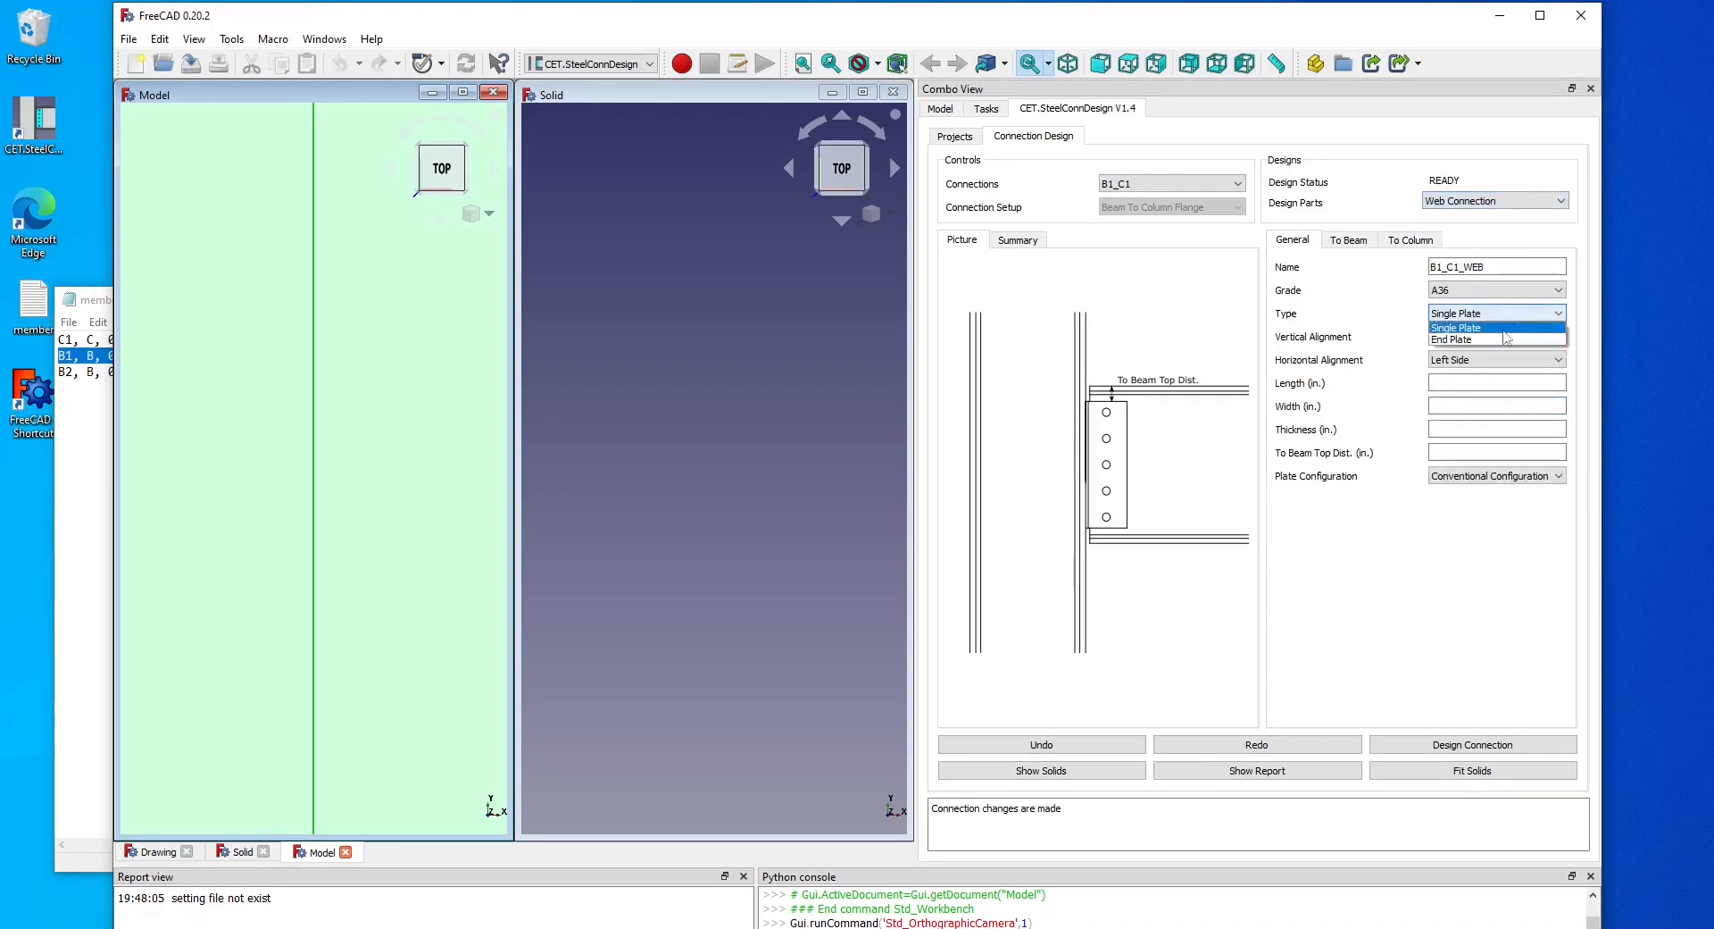
left_click(1505, 335)
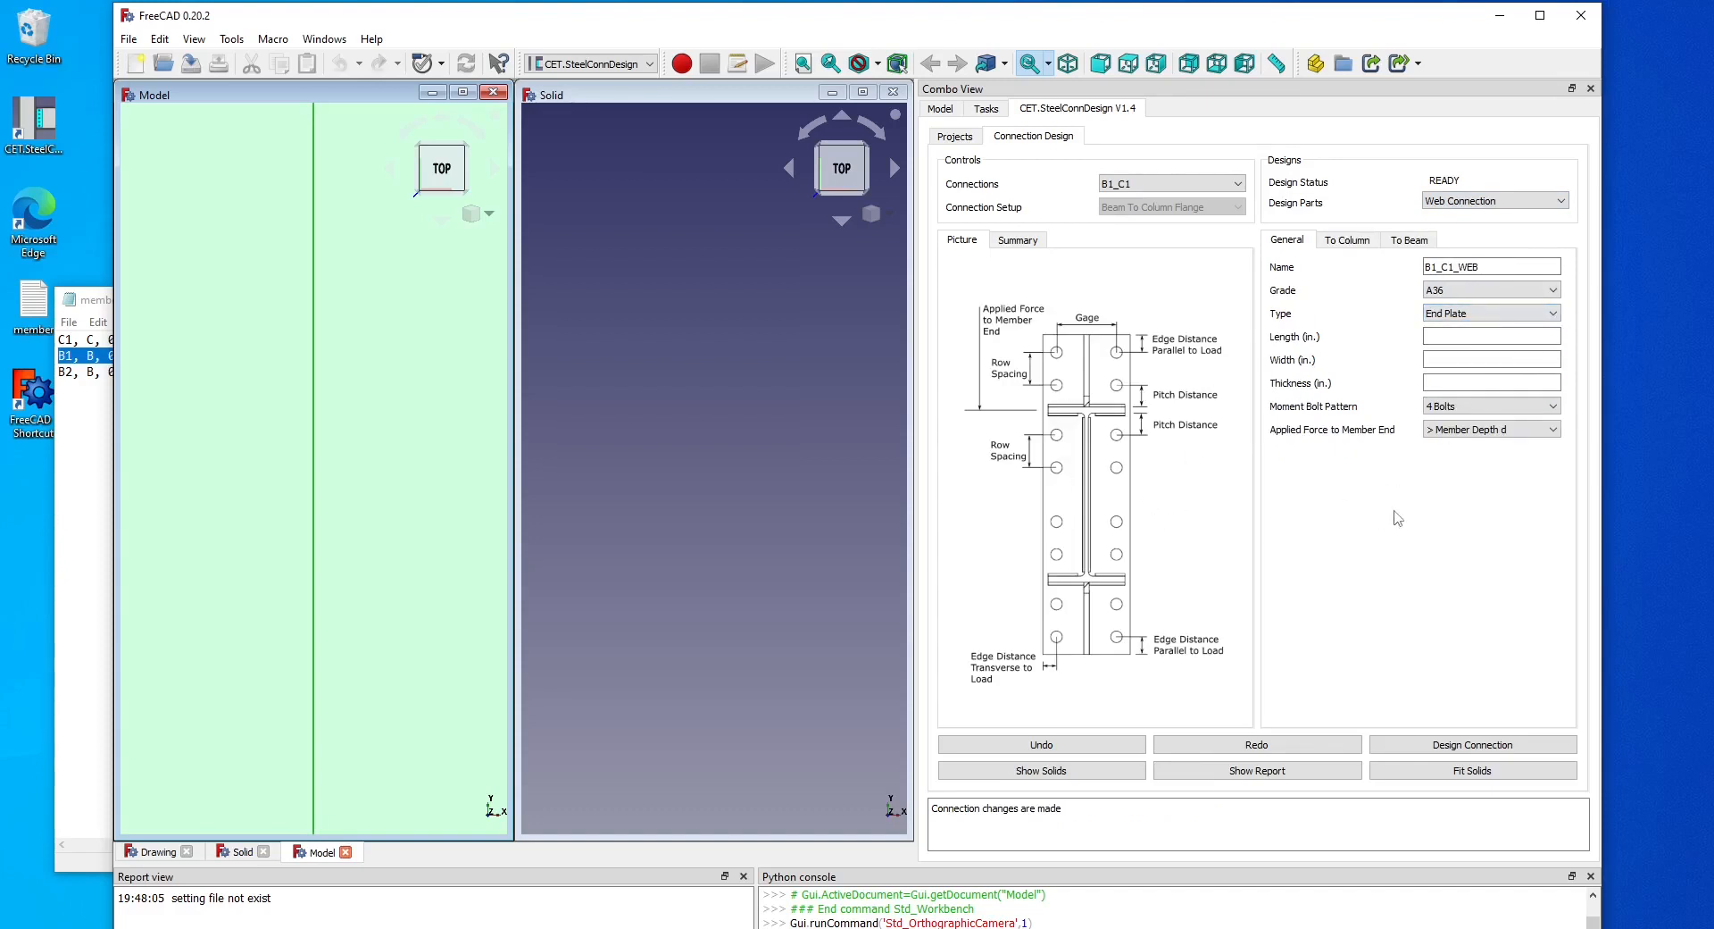
Clear the bolt diameter on the column side and run Design Connection.
left_click(1348, 240)
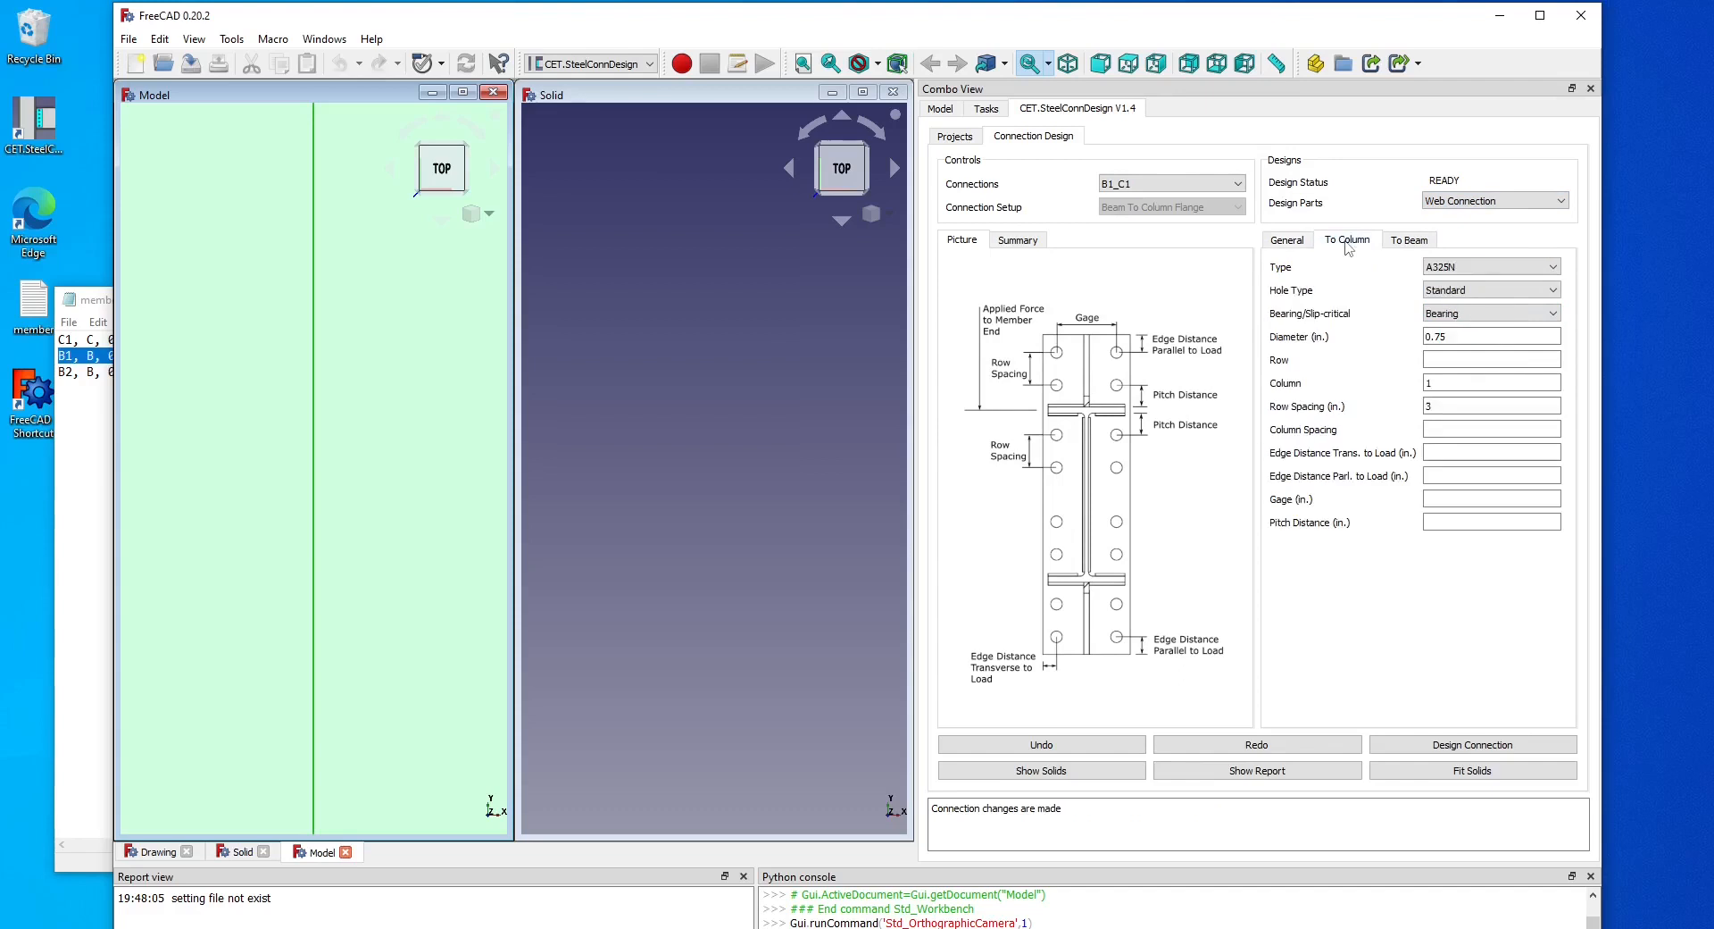
double_click(1454, 331)
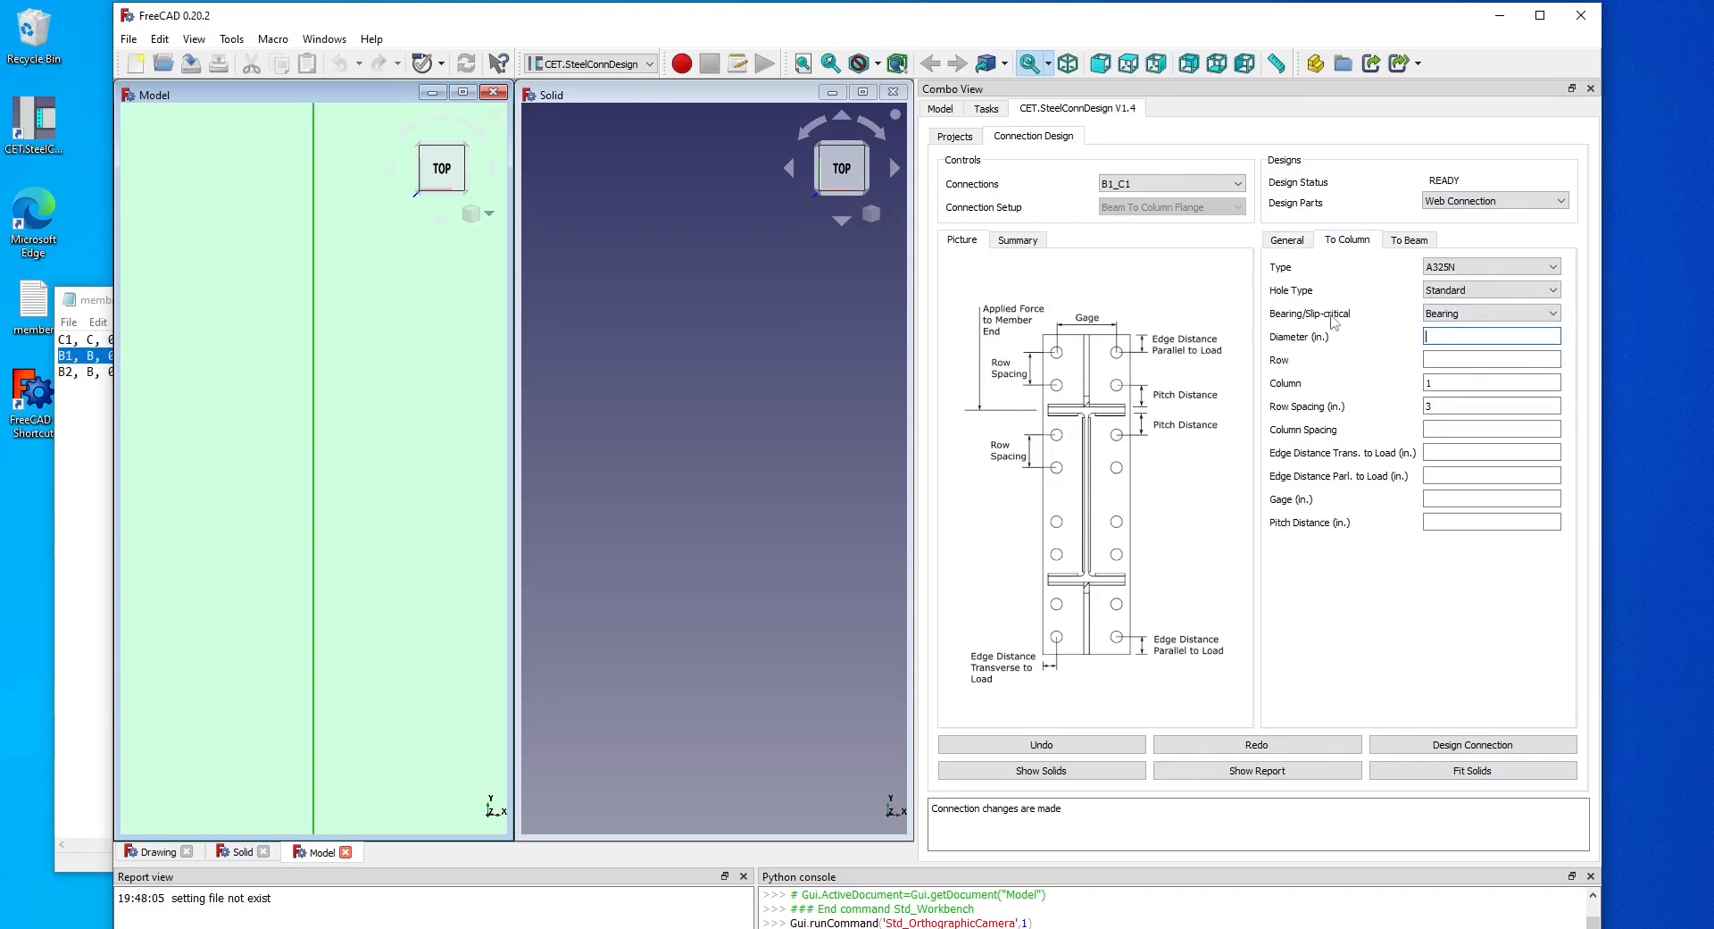
left_click(1478, 744)
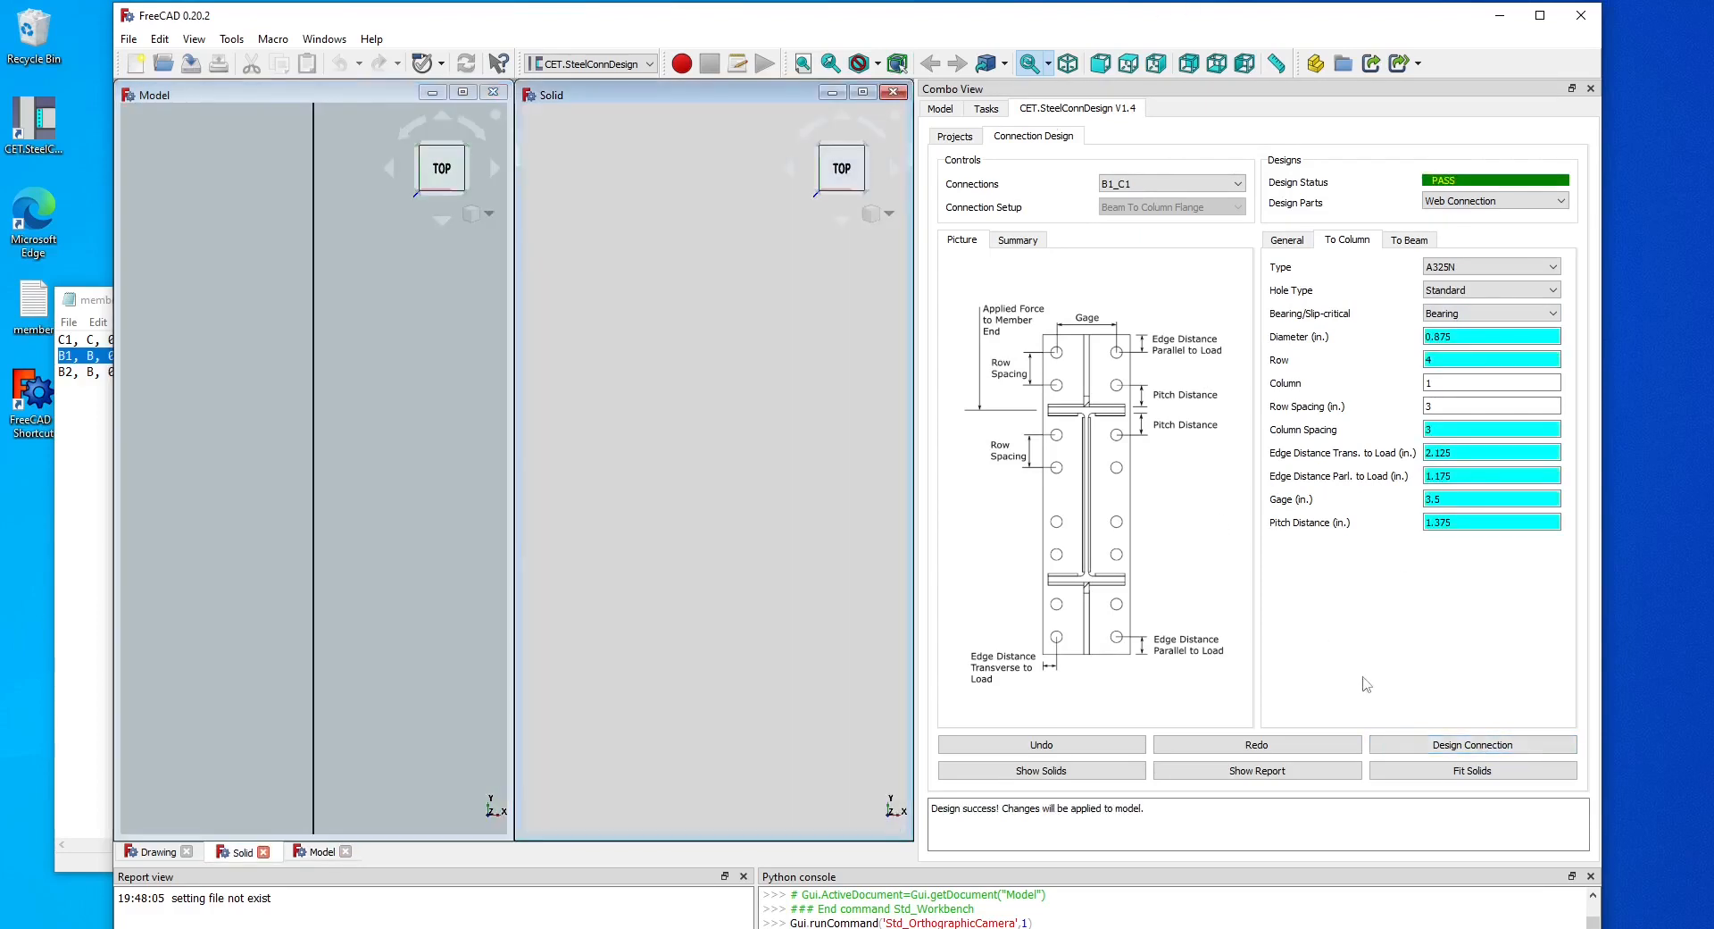
Fit and orbit the 3D views to examine the designed connection solids.
left_click(1466, 775)
scroll(695, 488, "up", 7)
mouse_move(757, 493)
middle_mouse_down()
mouse_move(762, 439)
mouse_move(768, 464)
middle_mouse_up()
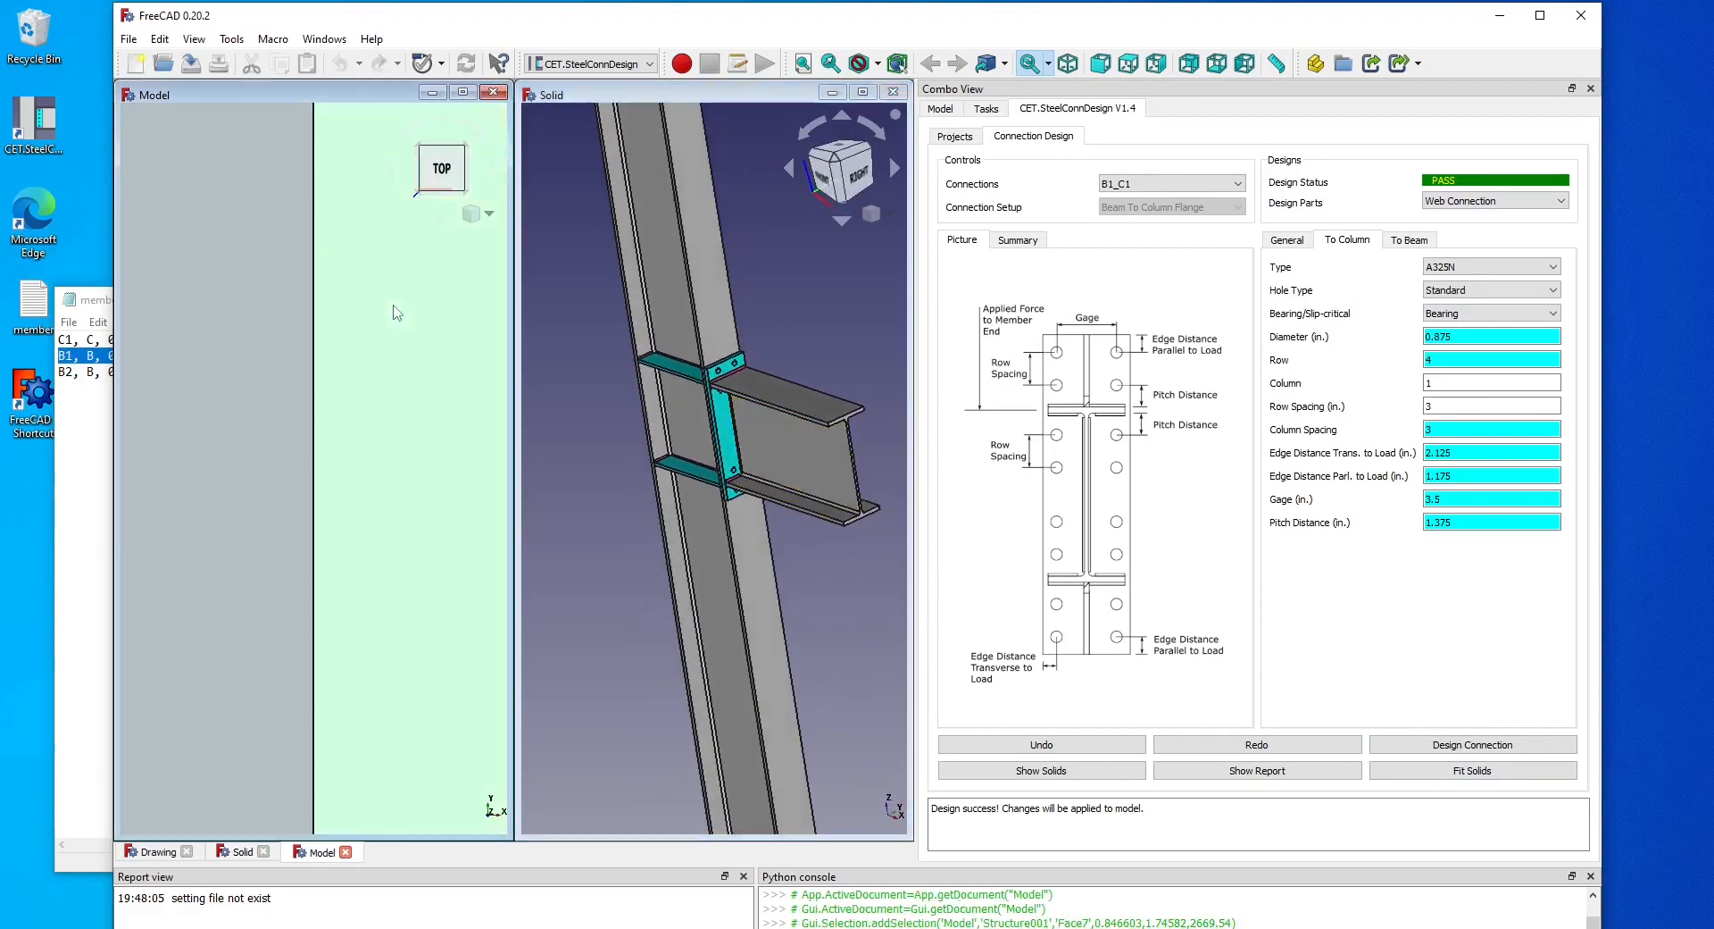
left_click(831, 63)
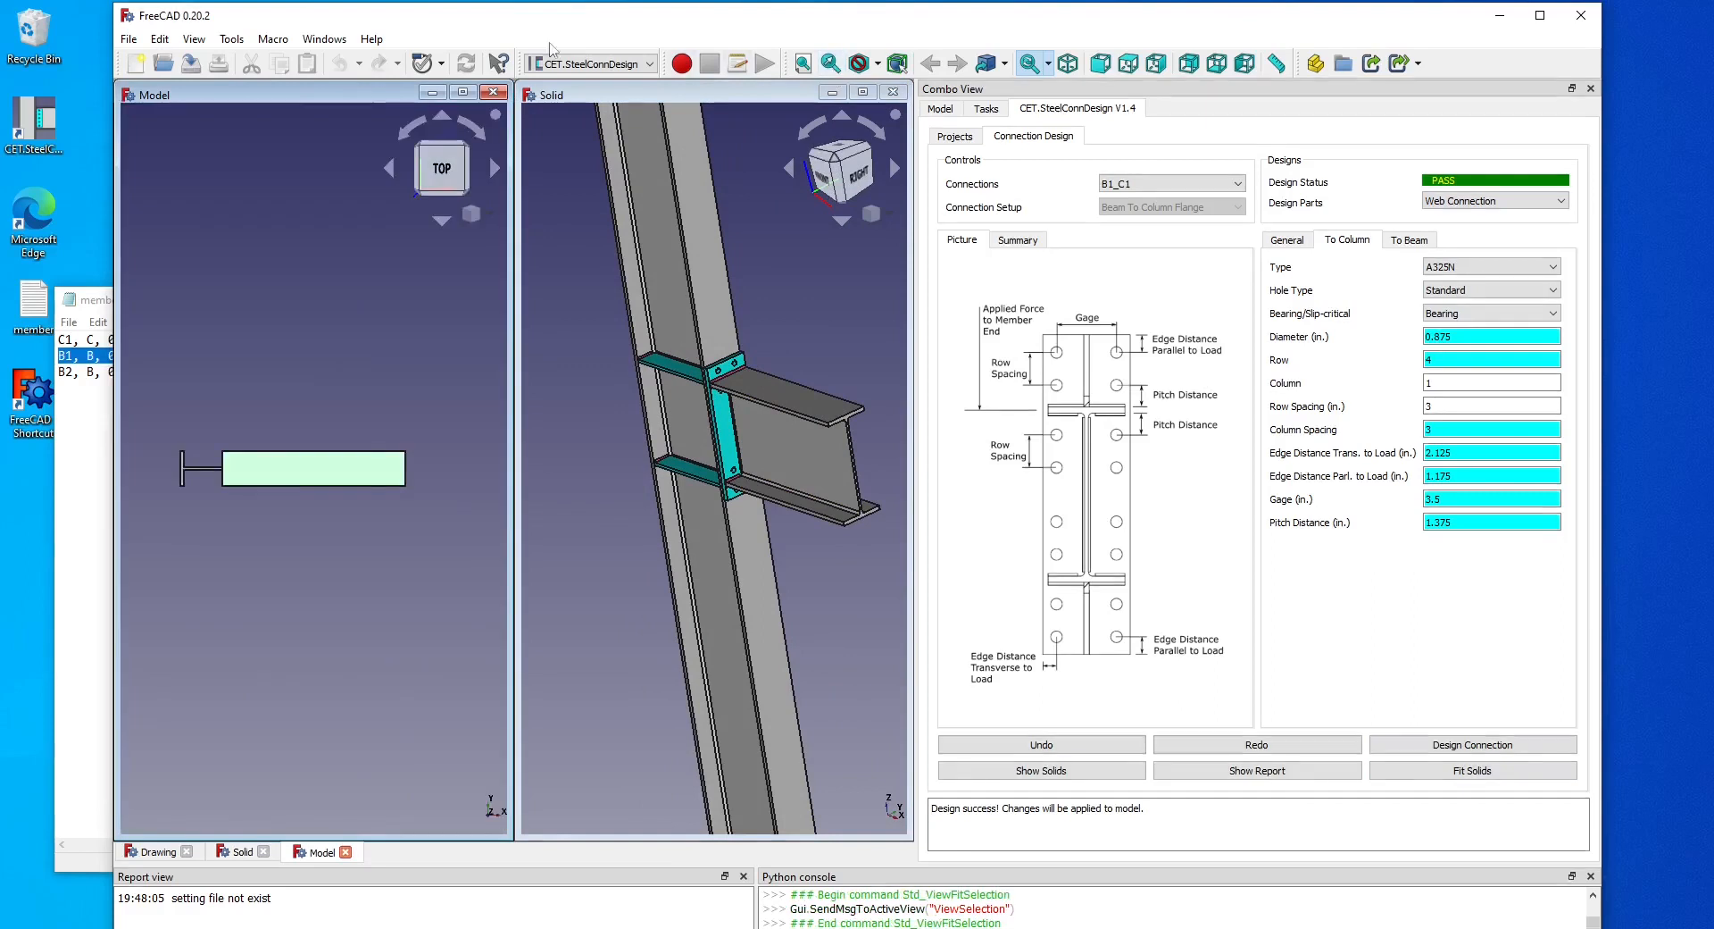
left_click(1068, 64)
middle_click_drag(802, 465, 812, 477)
Change the end plate's moment bolt pattern to 4 Bolts Stiffened and redesign the connection.
left_click(1291, 241)
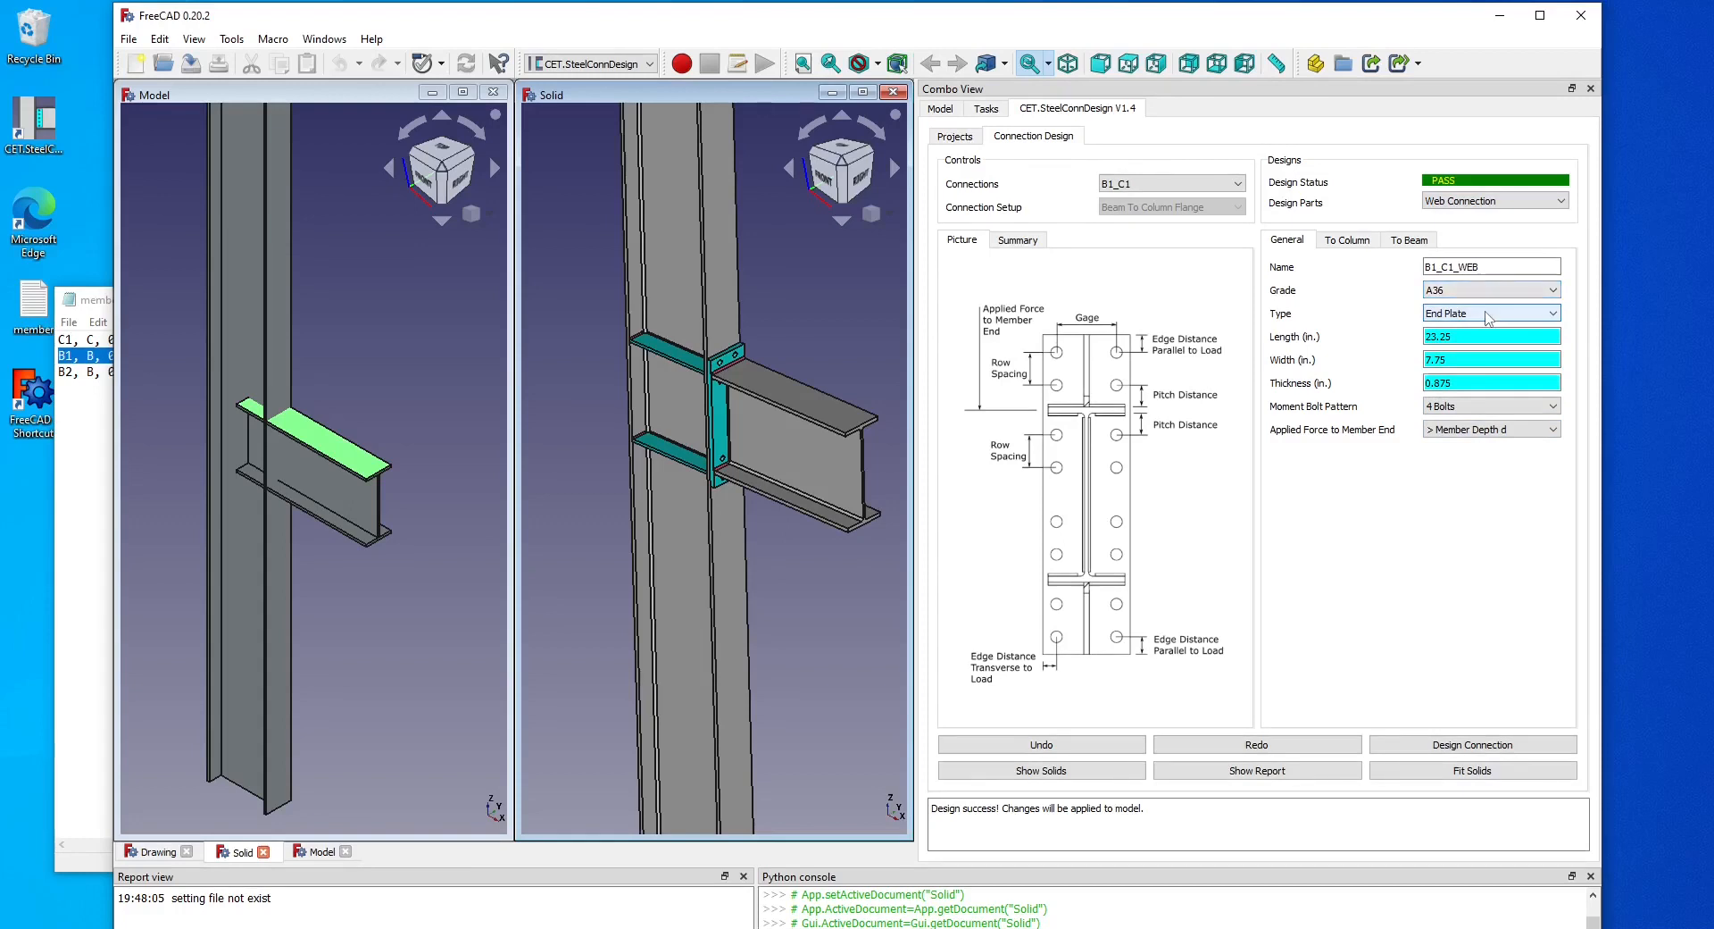
left_click(1486, 408)
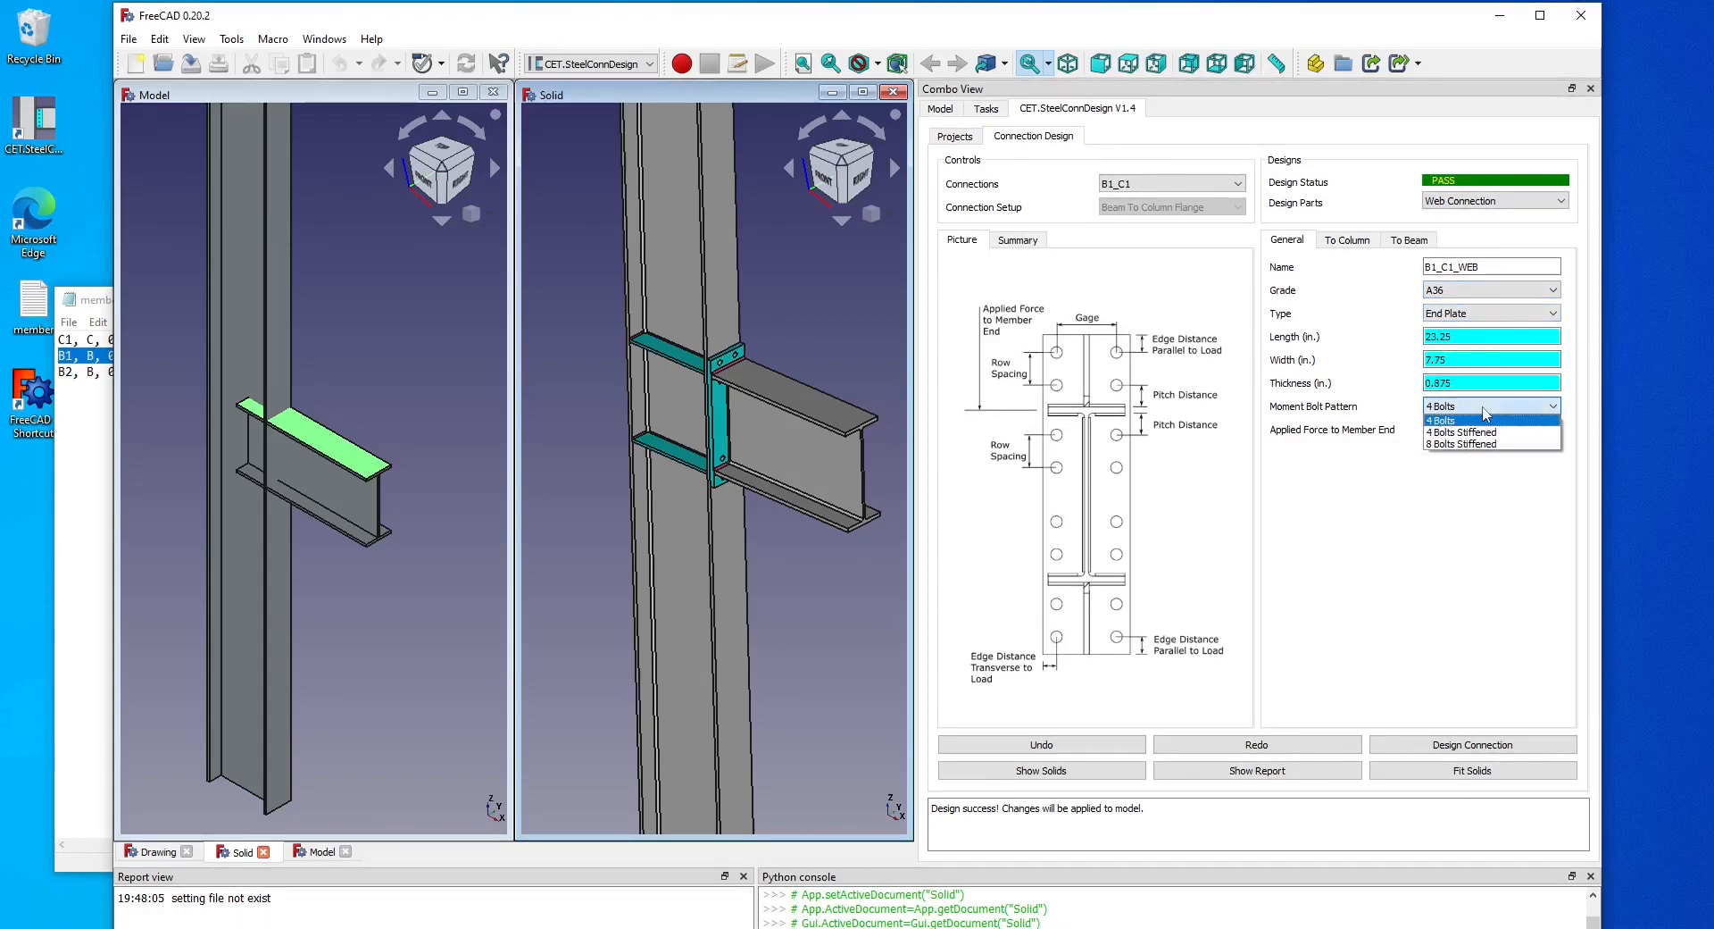
left_click(1478, 414)
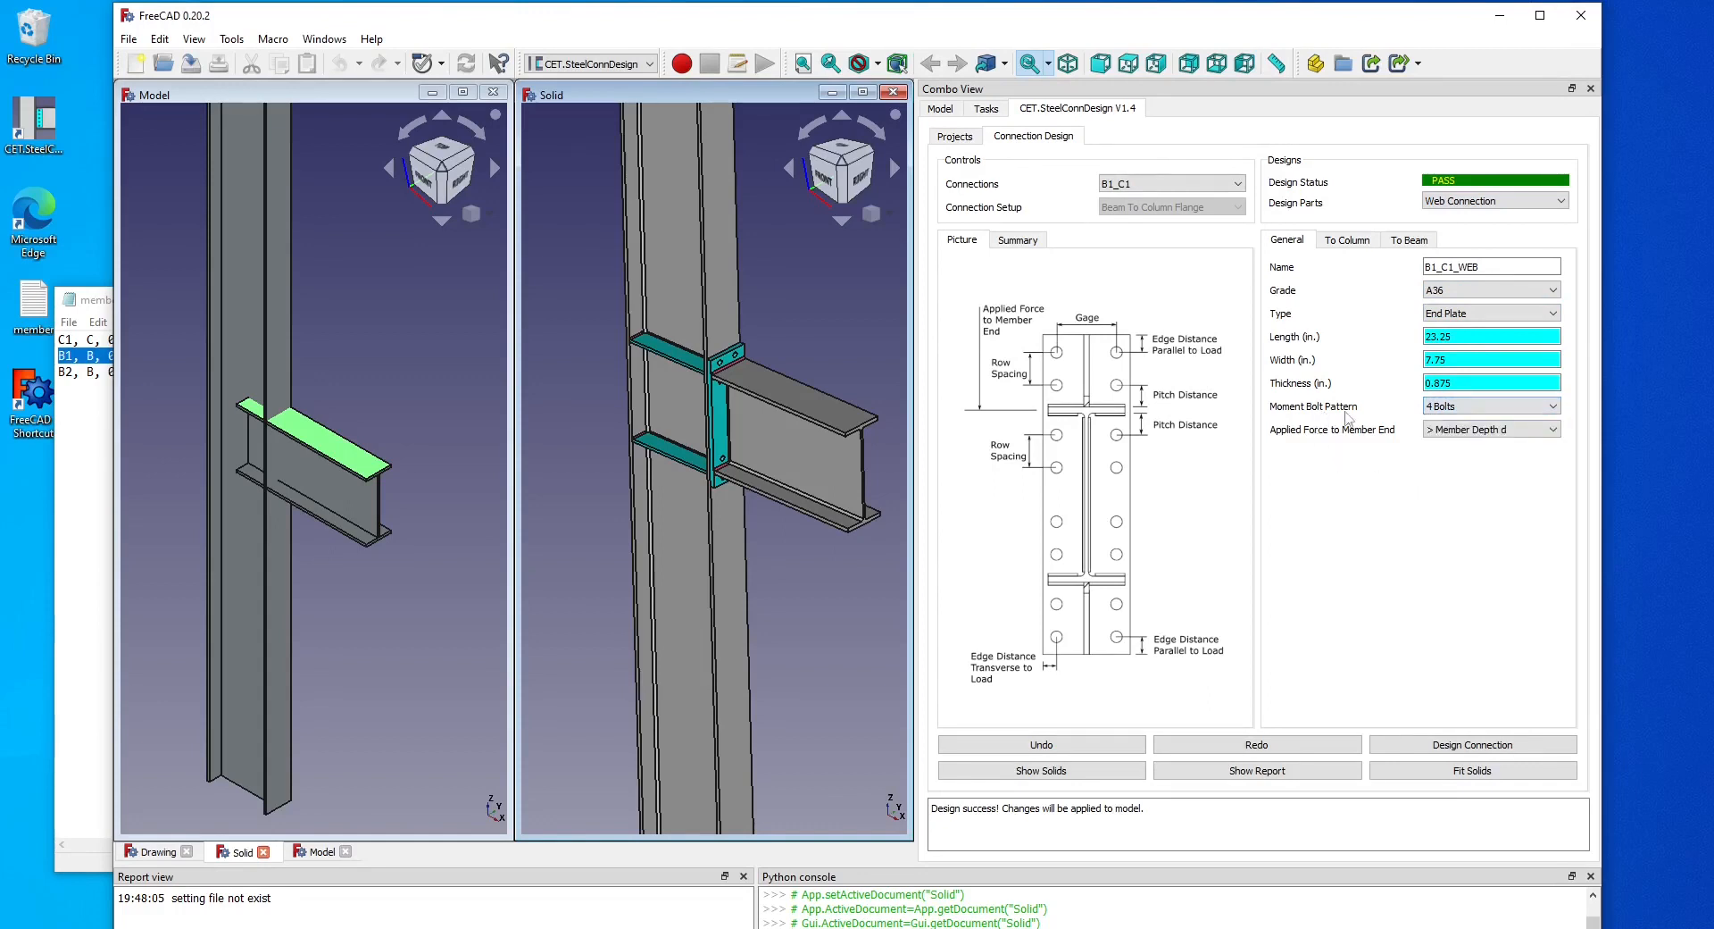
left_click(1475, 409)
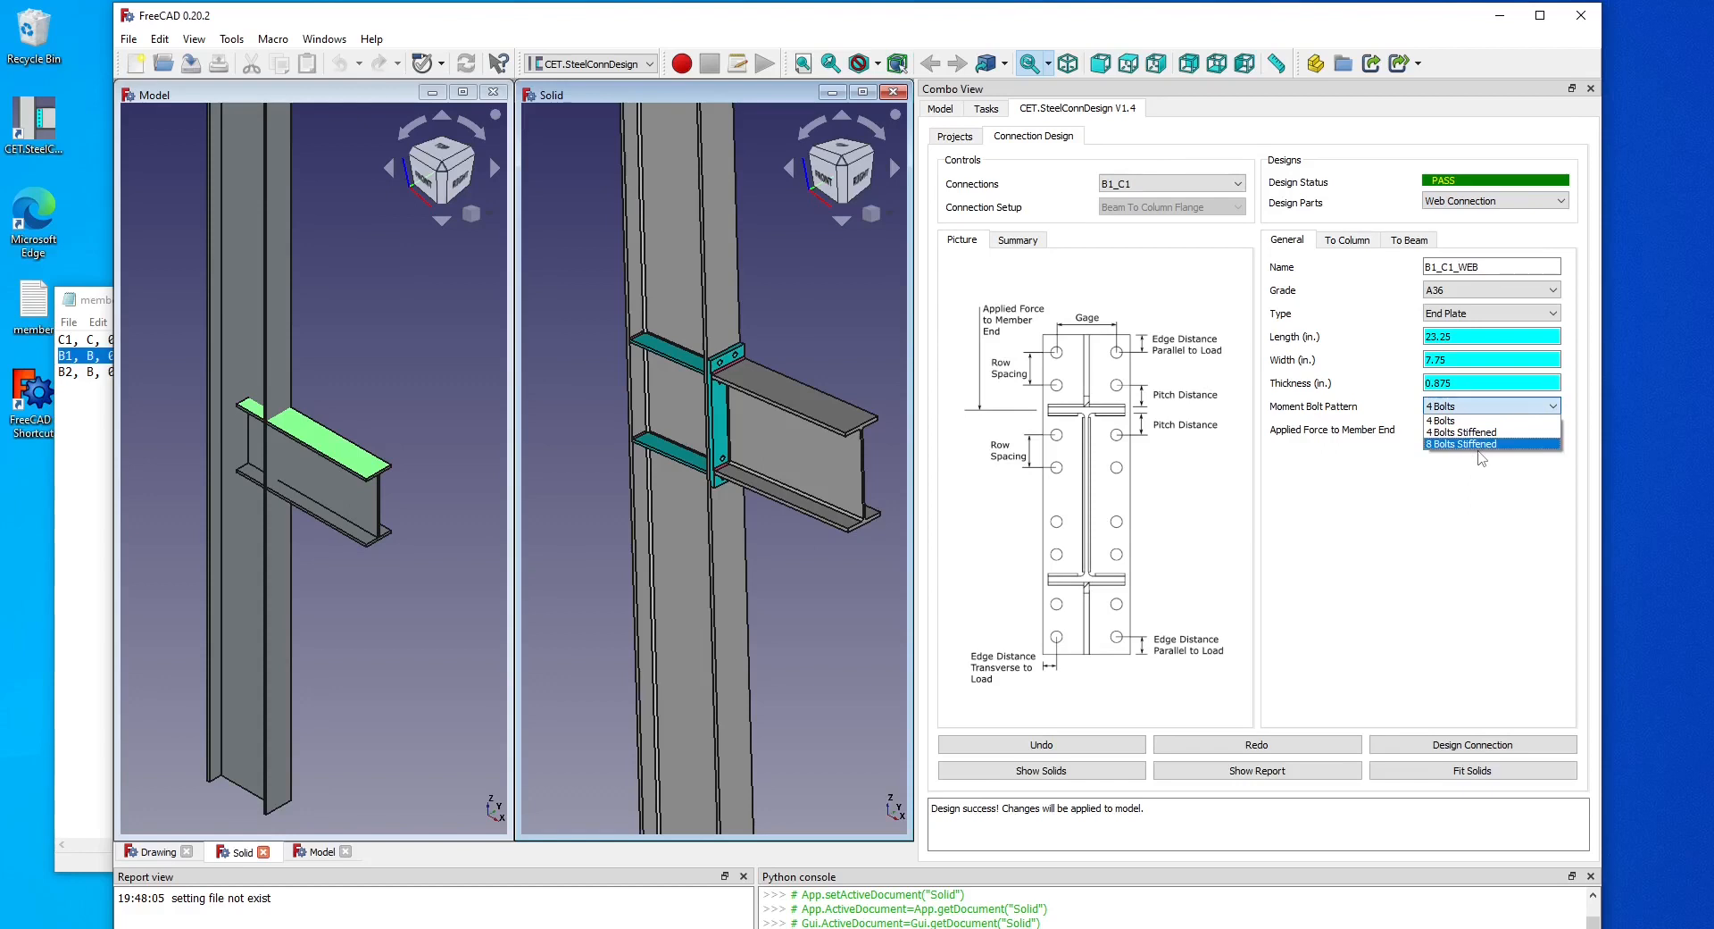
left_click(1503, 497)
left_click(1503, 406)
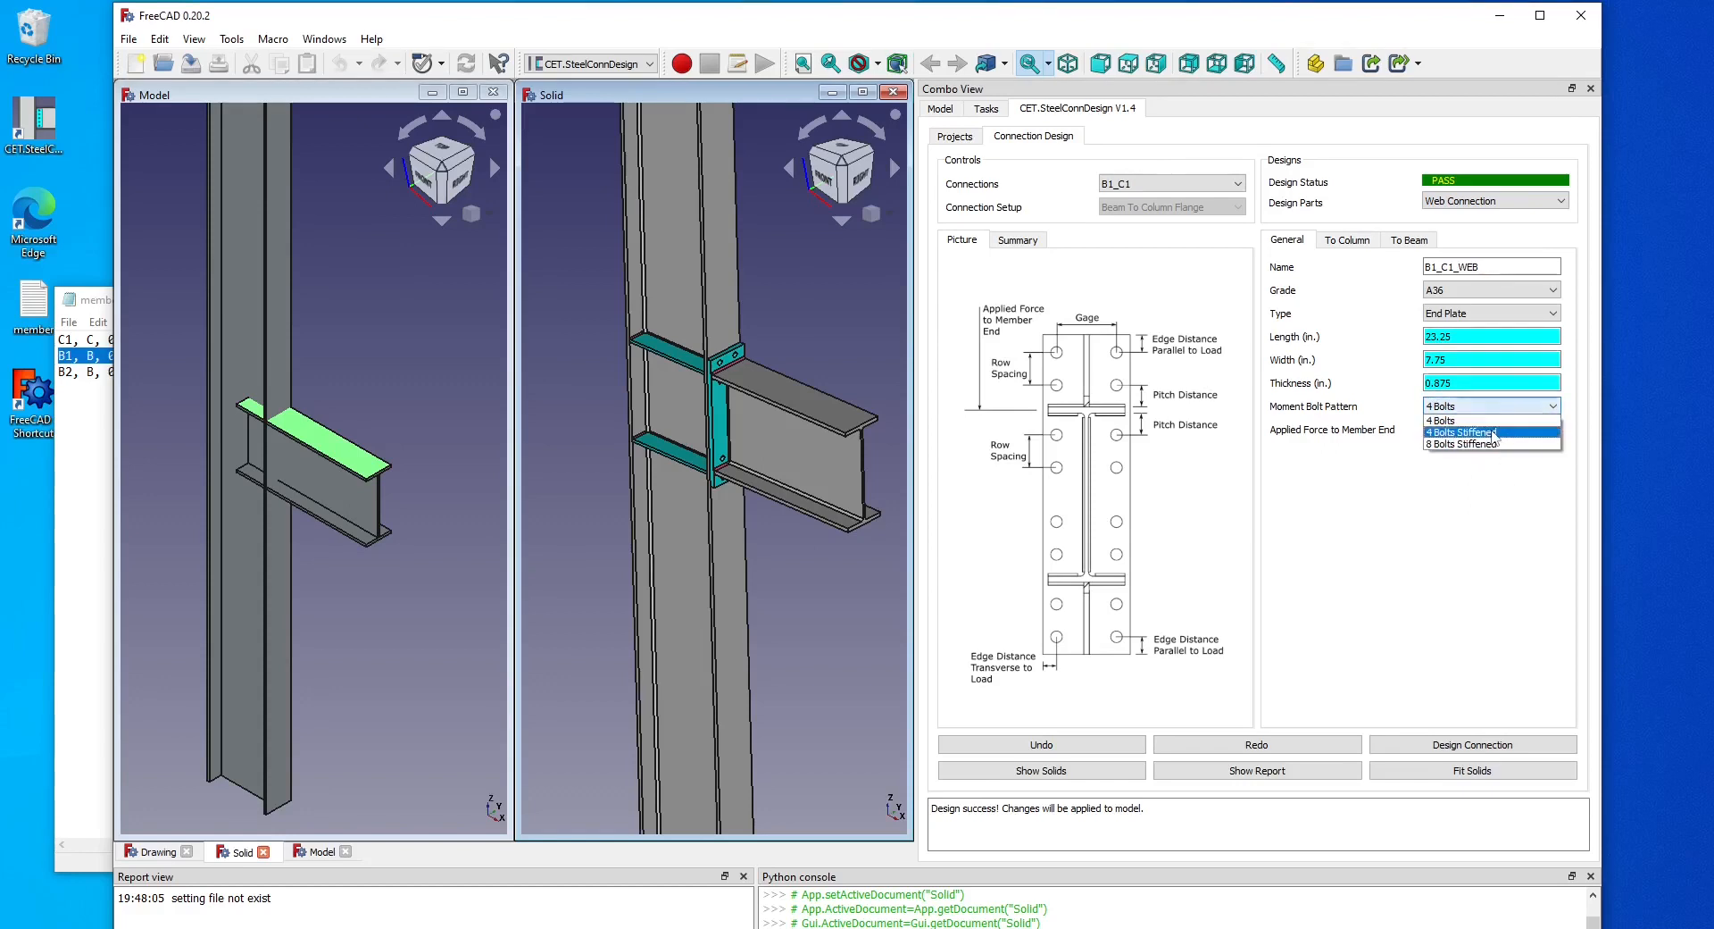
left_click(1503, 431)
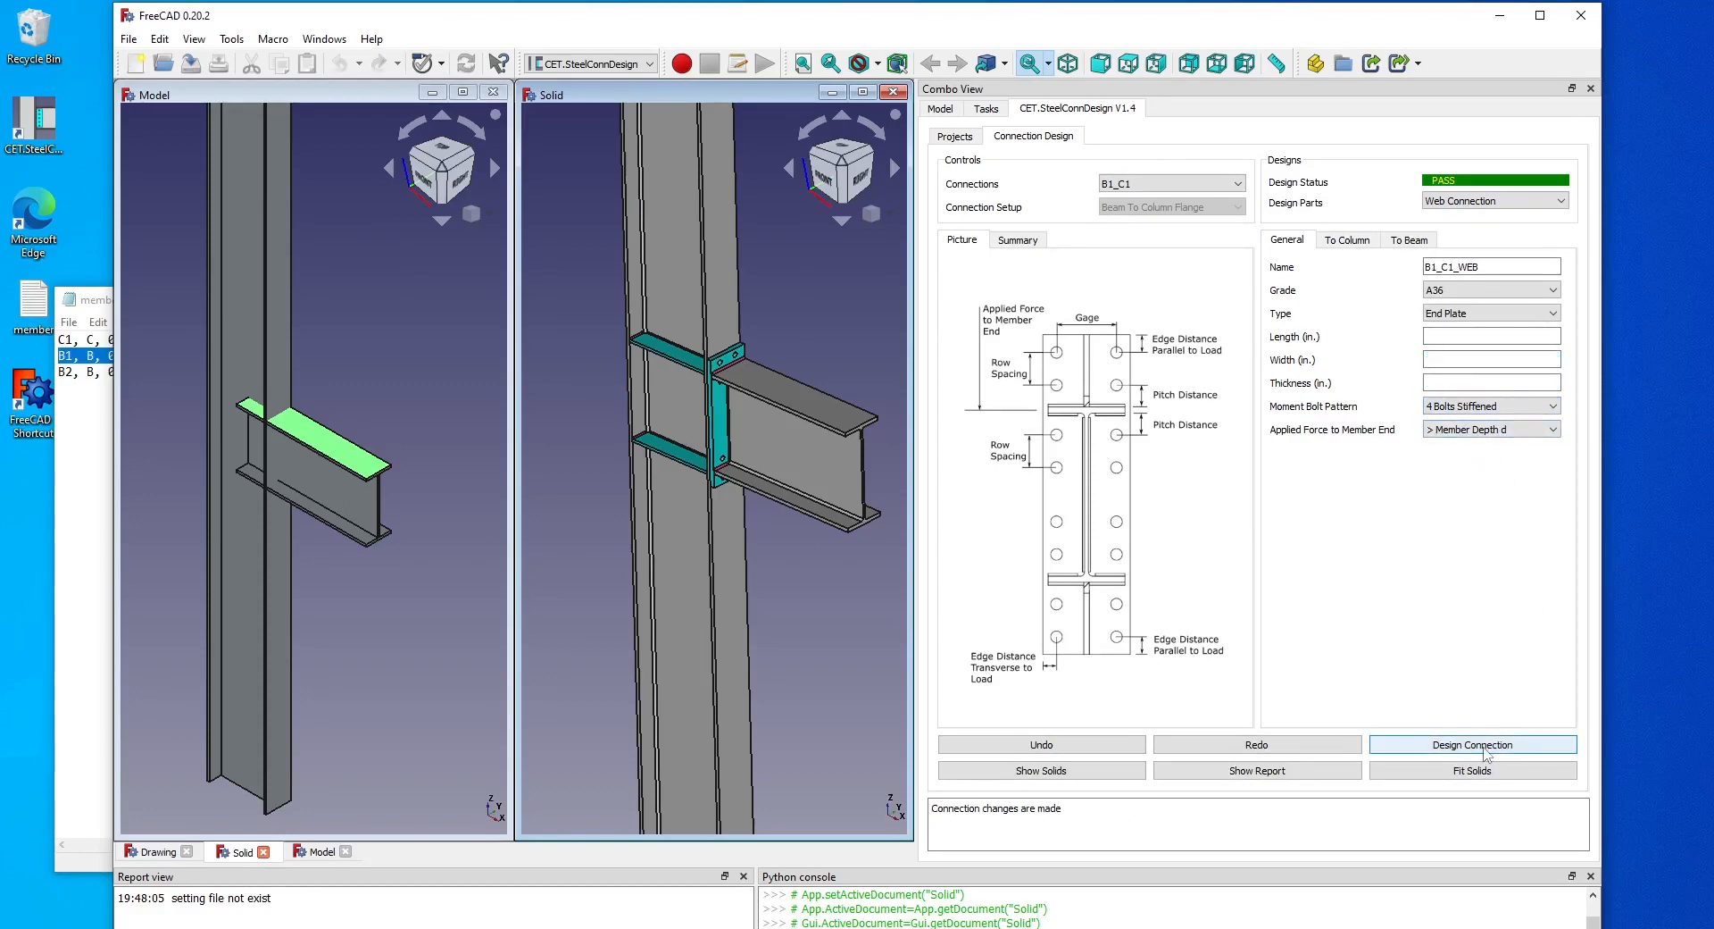
left_click(1486, 755)
Inspect the stiffened end-plate connection in the solid view.
scroll(848, 528, "up", 3)
middle_click_drag(656, 420, 650, 384)
left_click(637, 286)
left_click(605, 384)
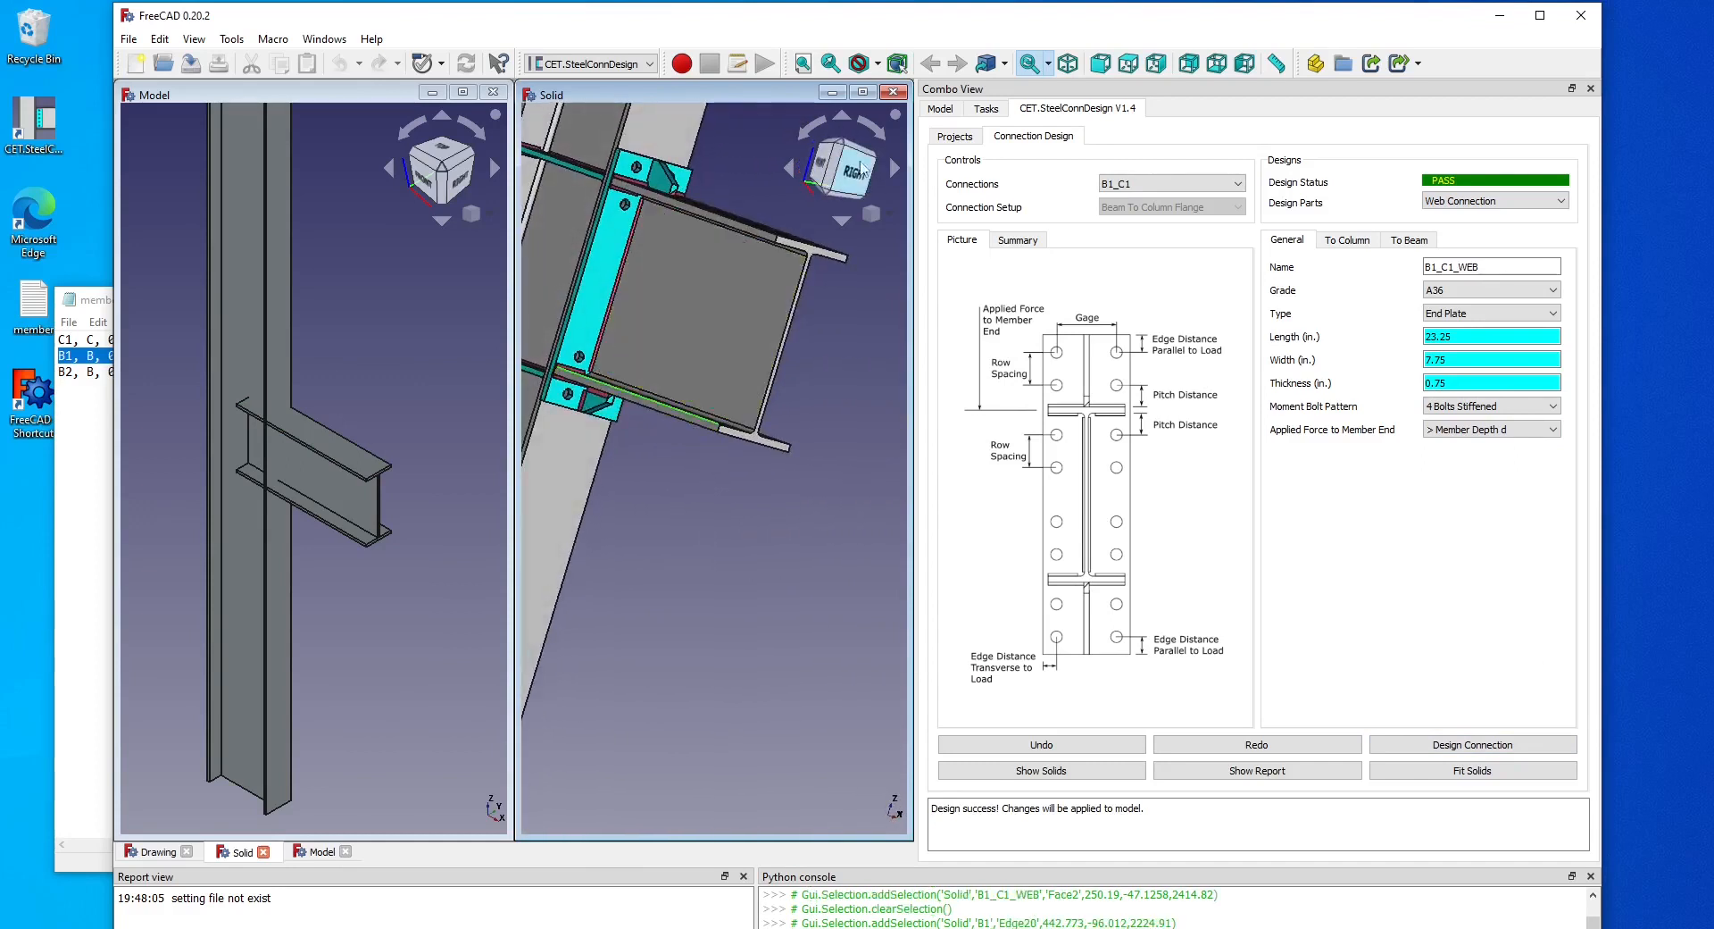
left_click(1449, 774)
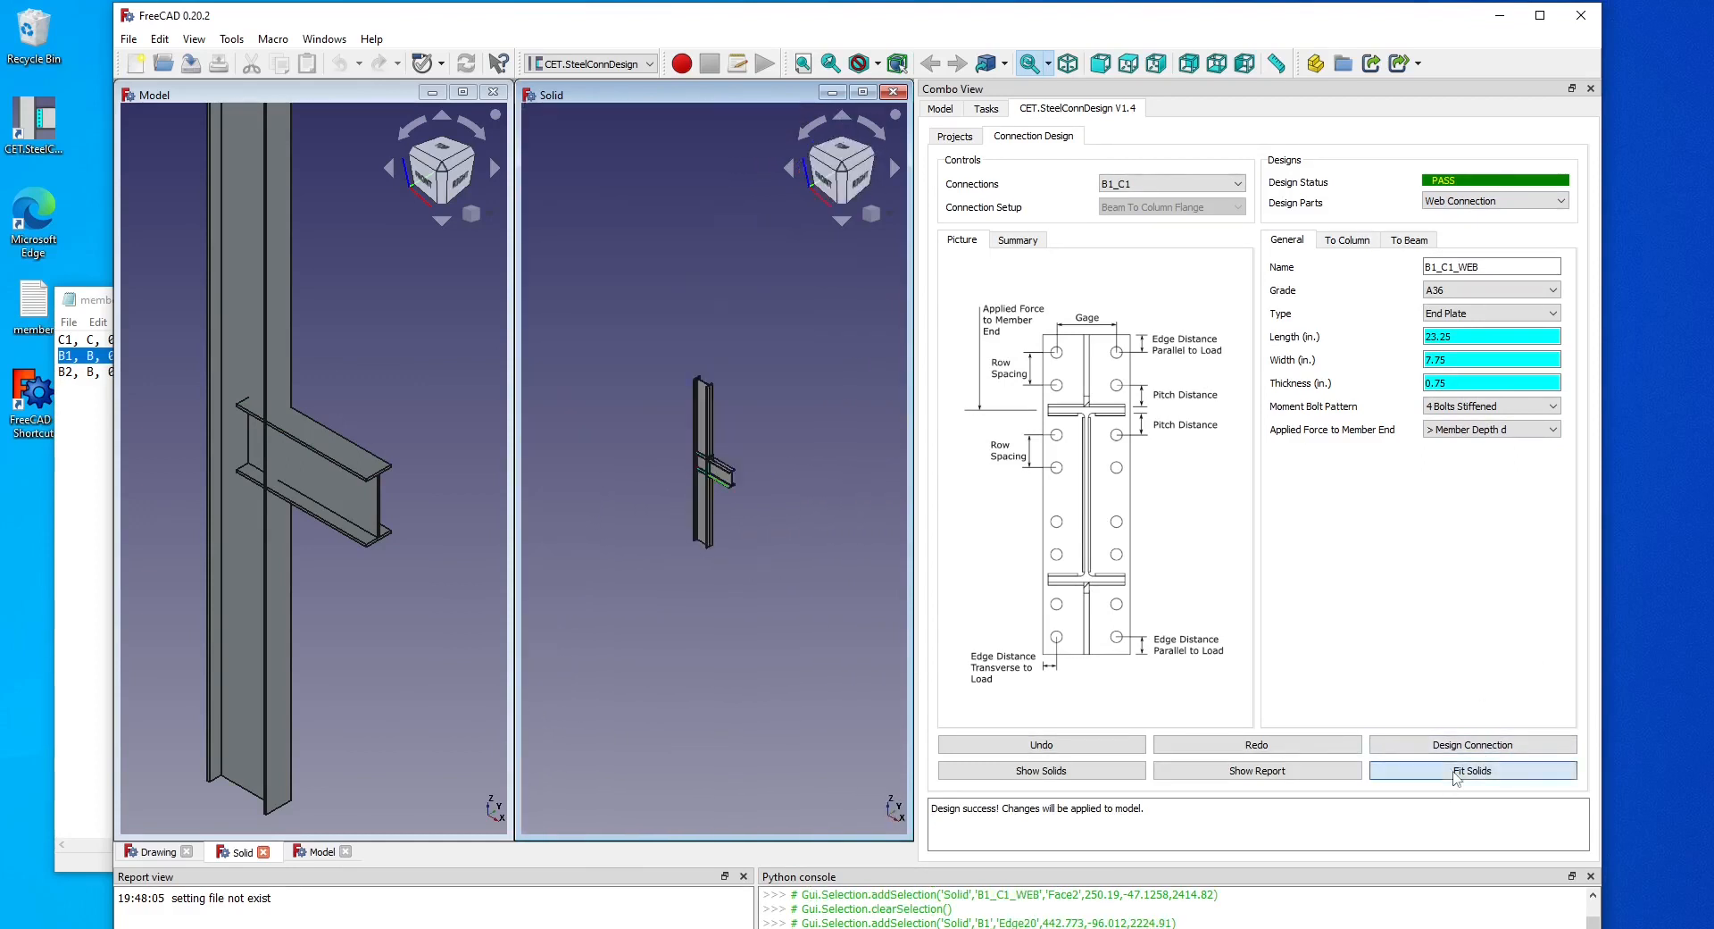
middle_click_drag(762, 525, 819, 454)
right_click(775, 474)
right_click(824, 413)
left_click(822, 403)
scroll(821, 407, "up", 2)
Change the moment bolt pattern to 8 Bolts Stiffened and redesign the connection.
left_click(1503, 406)
left_click(1507, 449)
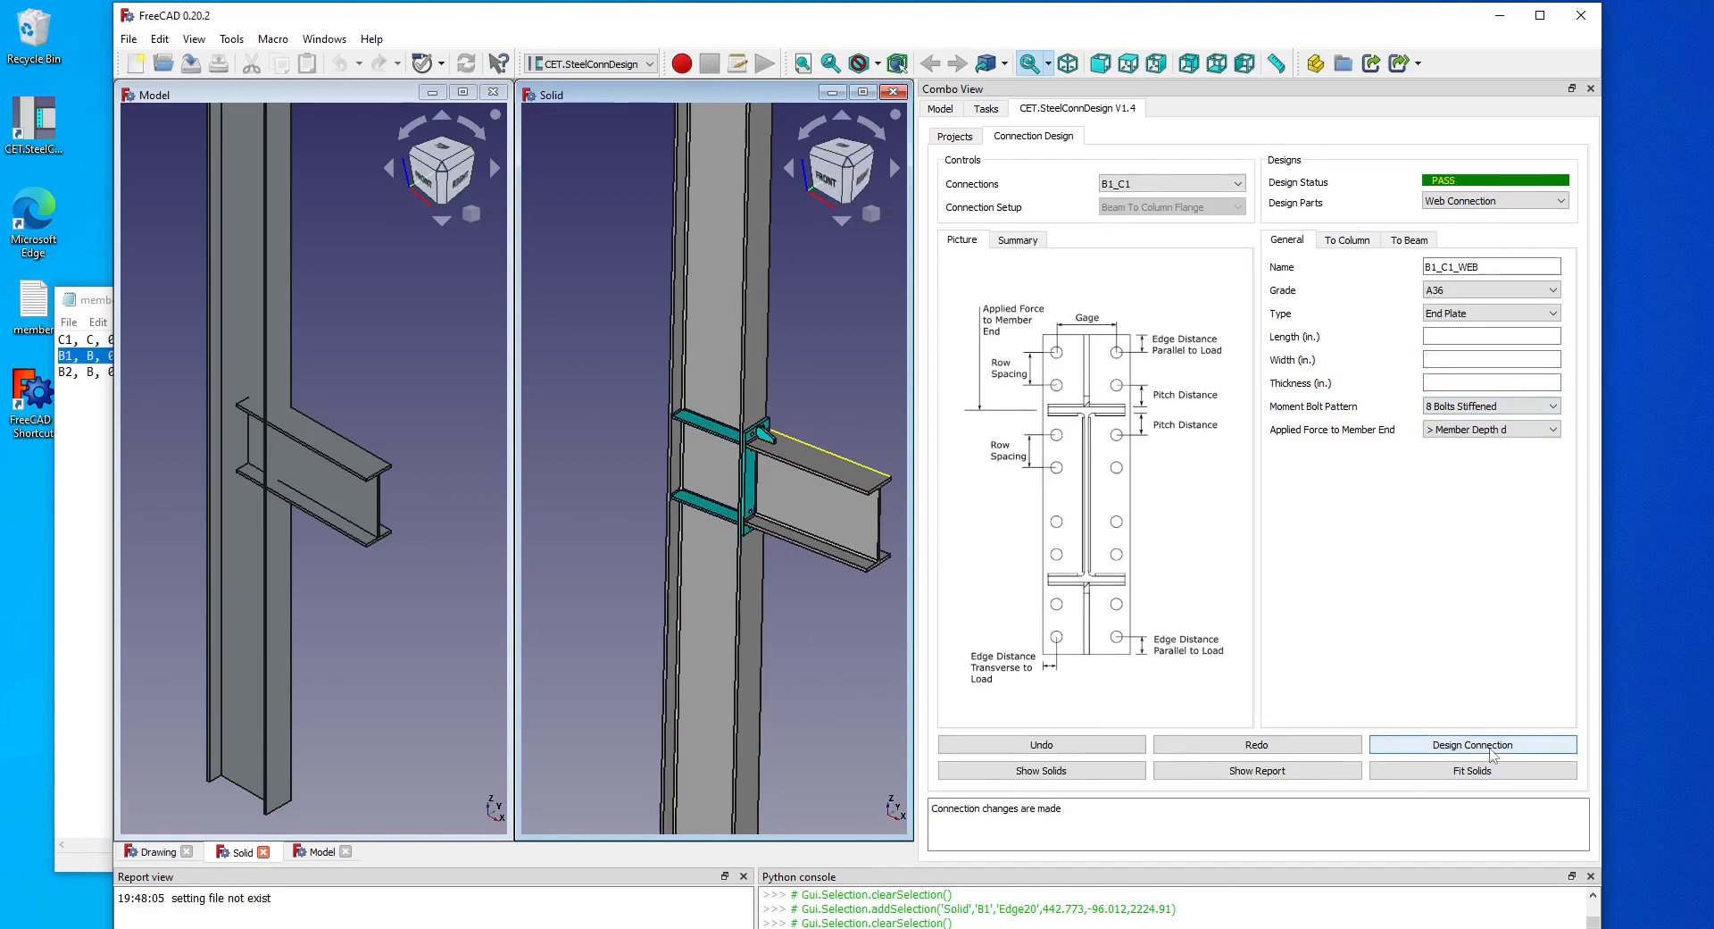
left_click(1493, 756)
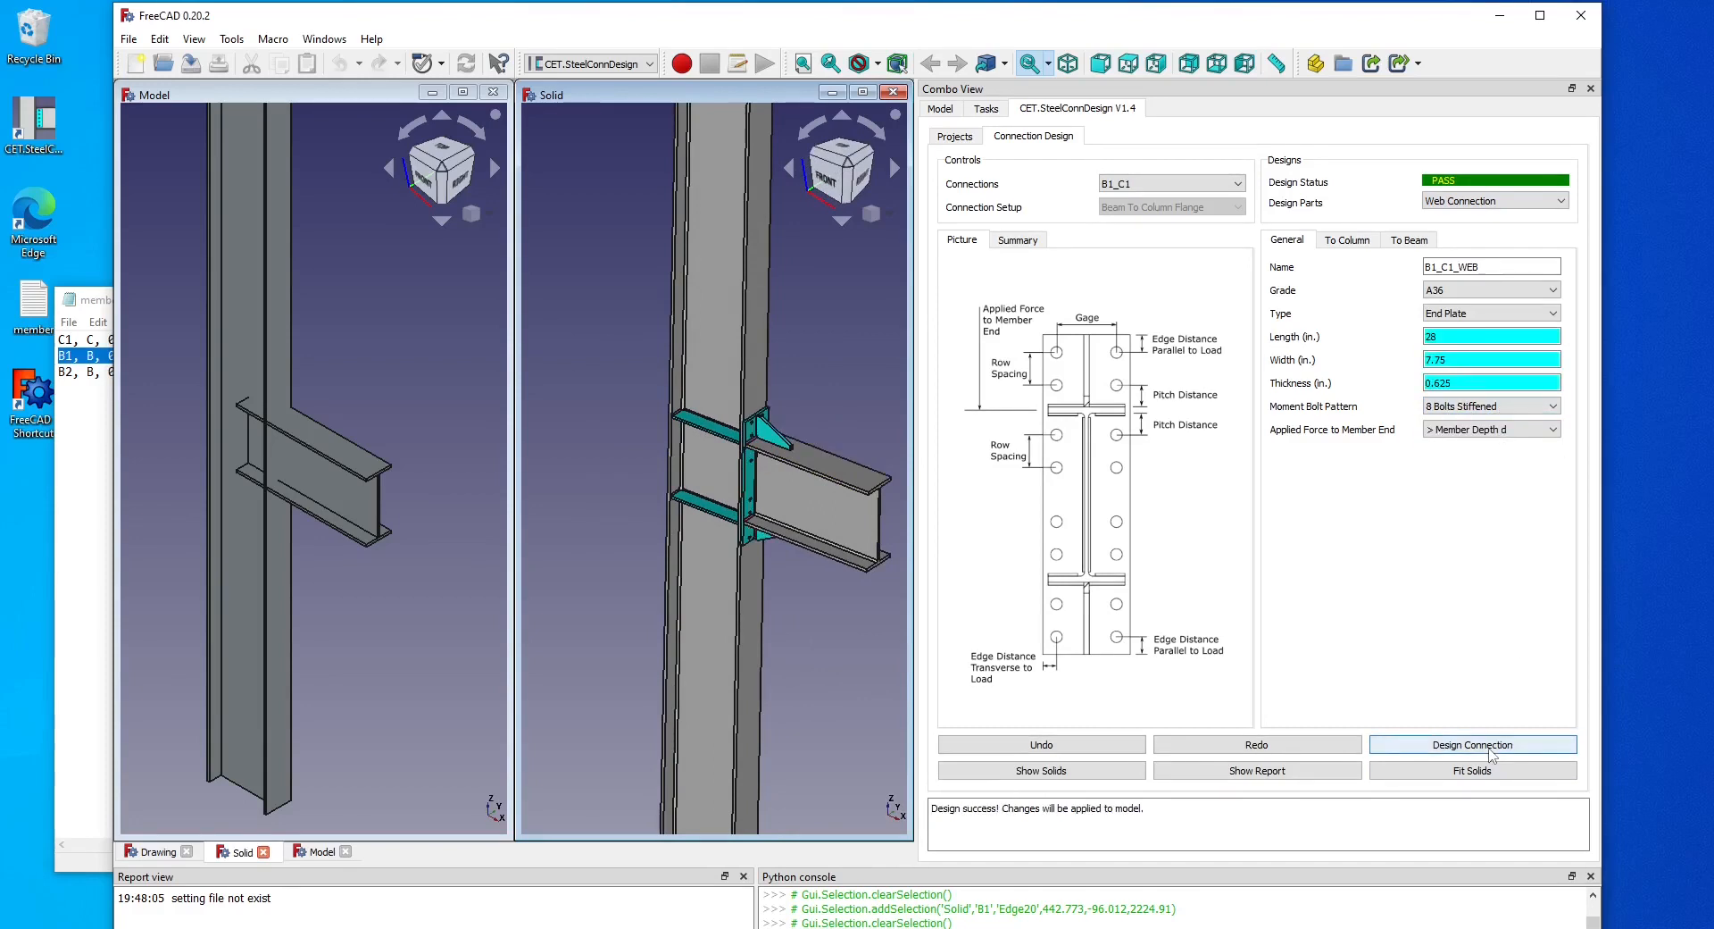
Undo the last design change and run Design Connection again.
scroll(791, 529, "up", 3)
middle_click_drag(788, 488, 780, 343)
right_click(780, 344)
left_click(829, 289)
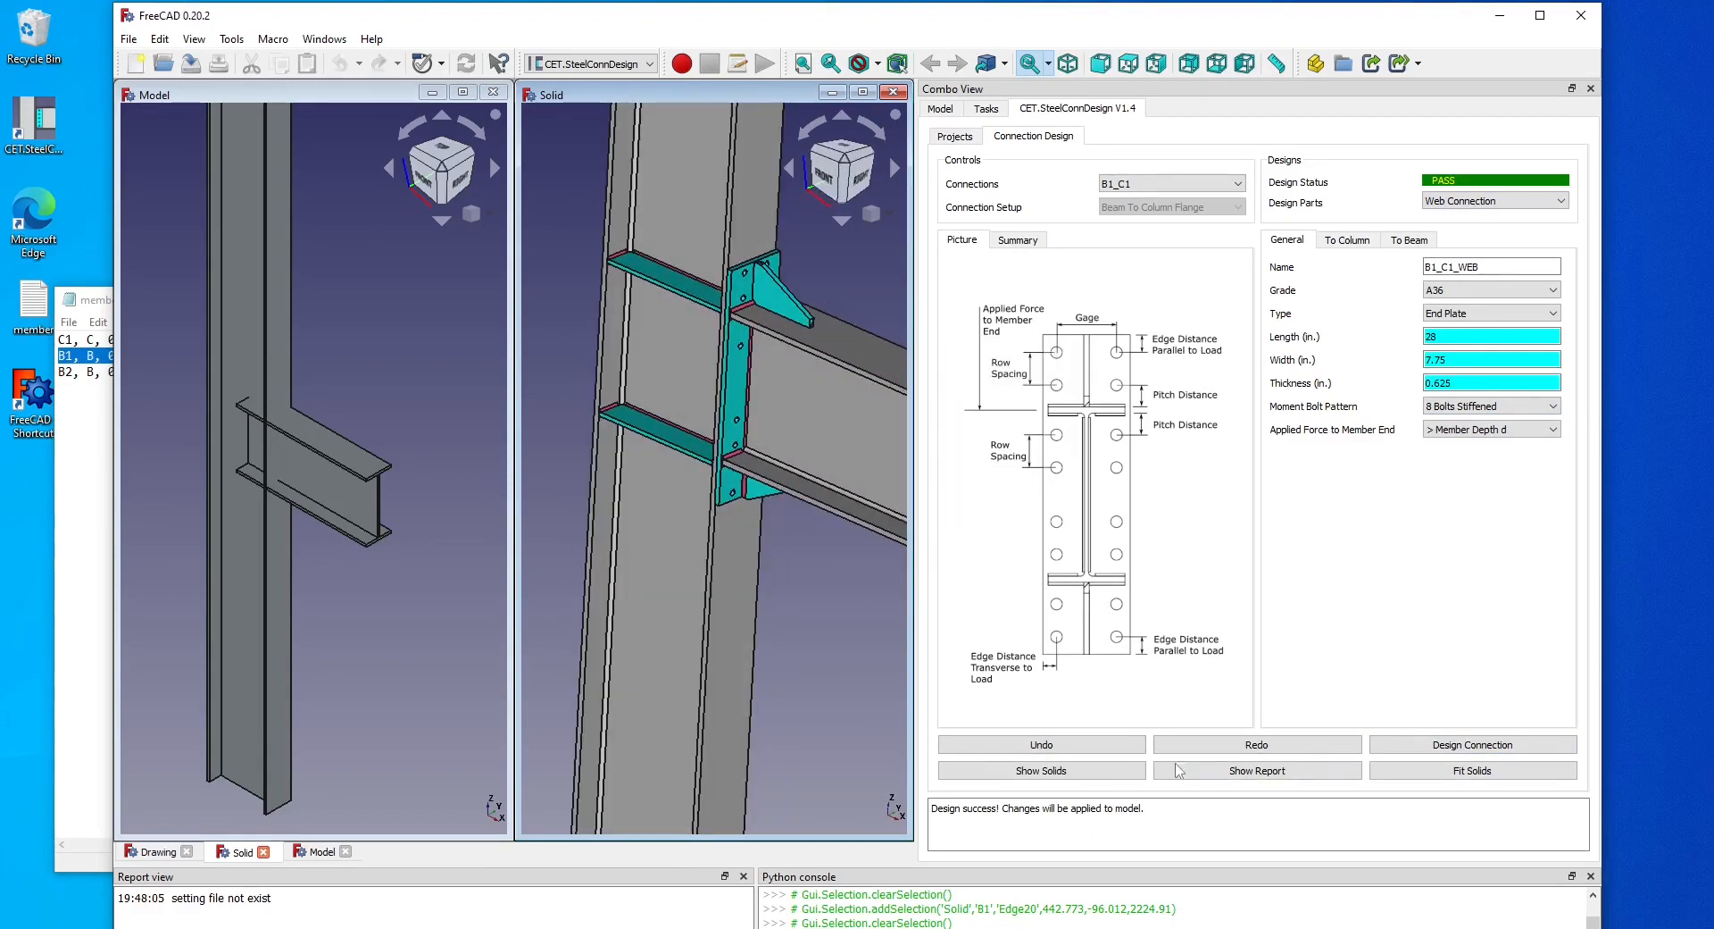
left_click(1079, 747)
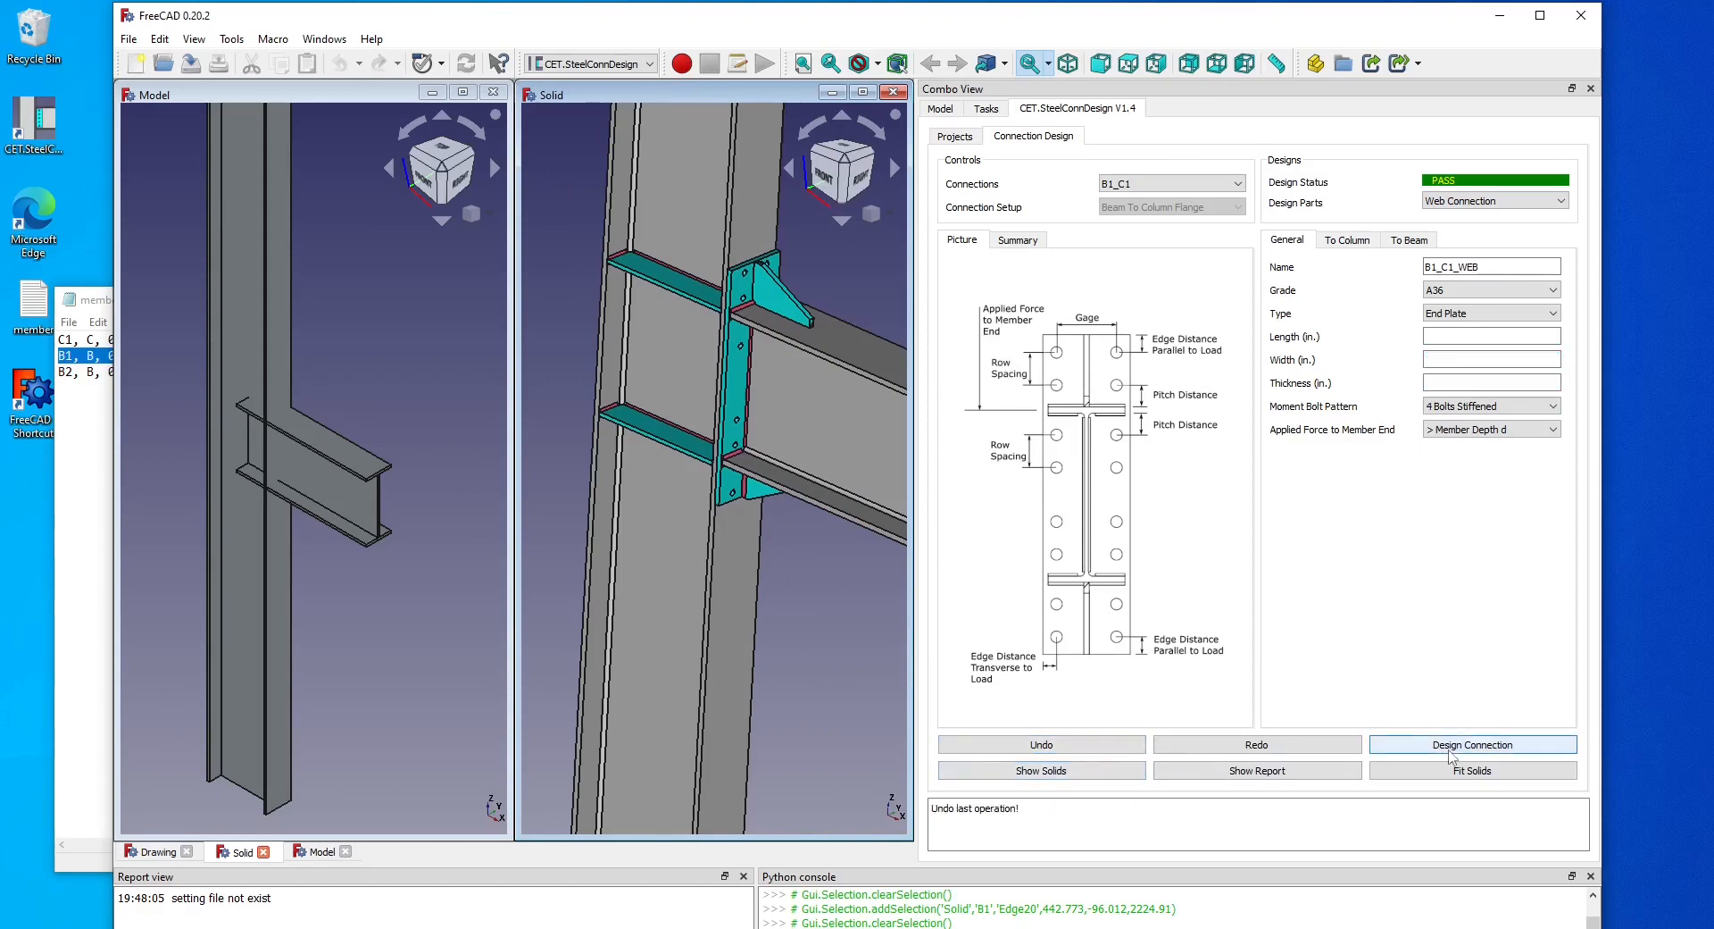
left_click(1451, 746)
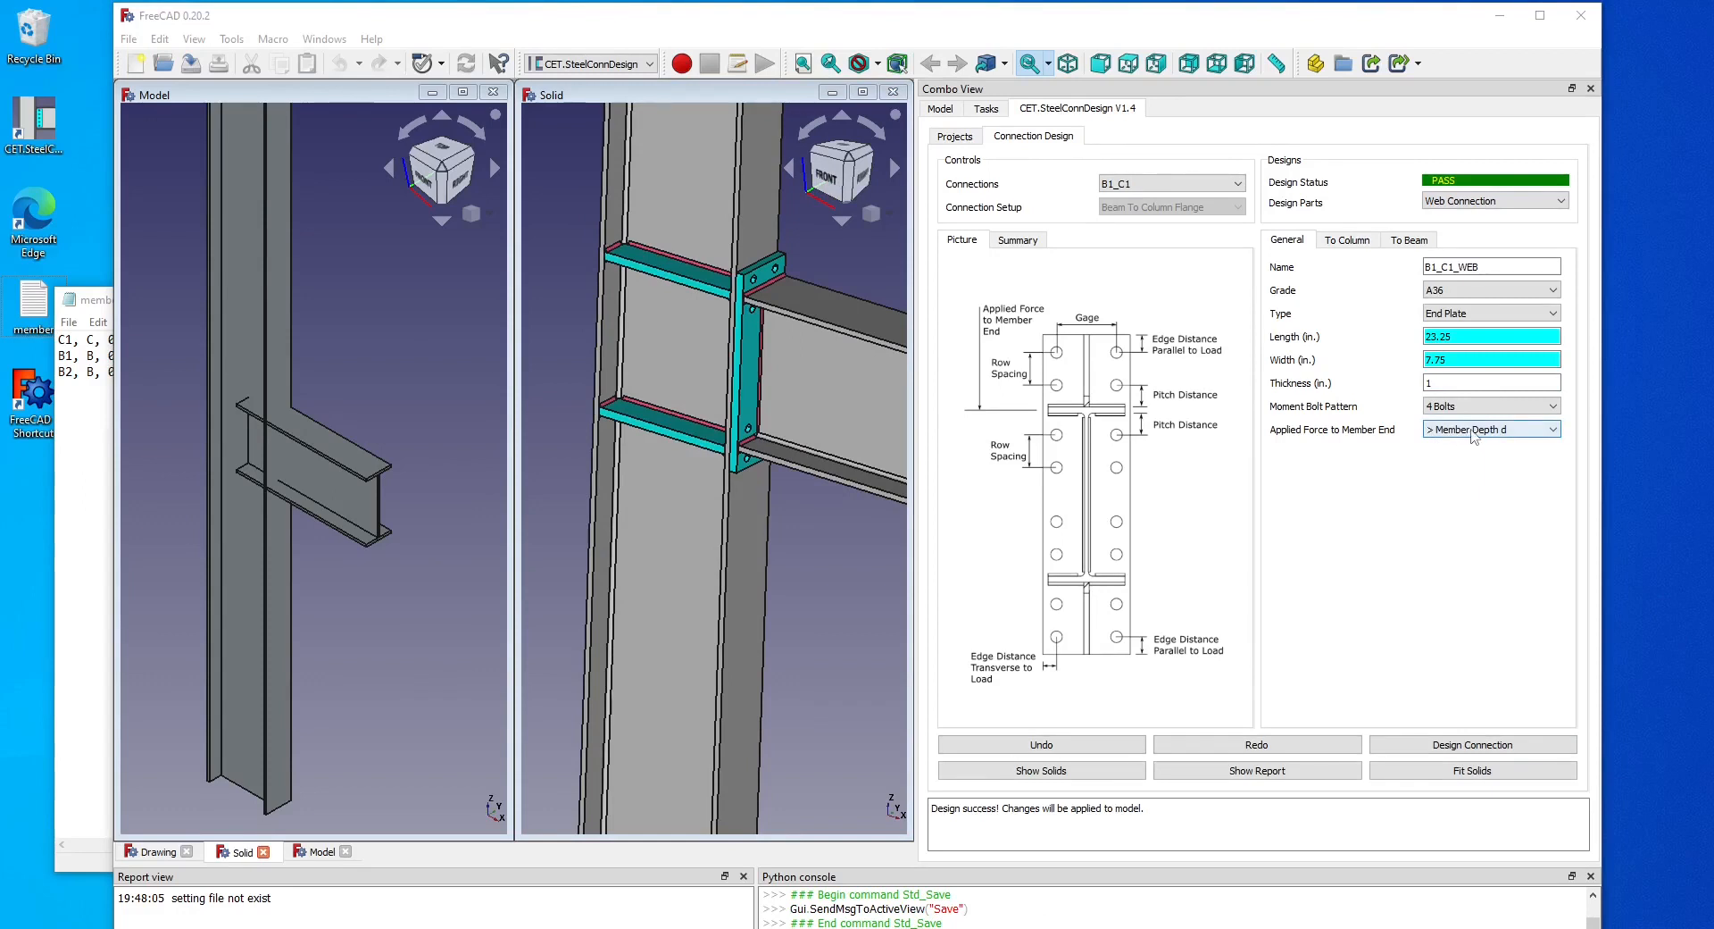
left_click(1473, 437)
left_click(1533, 439)
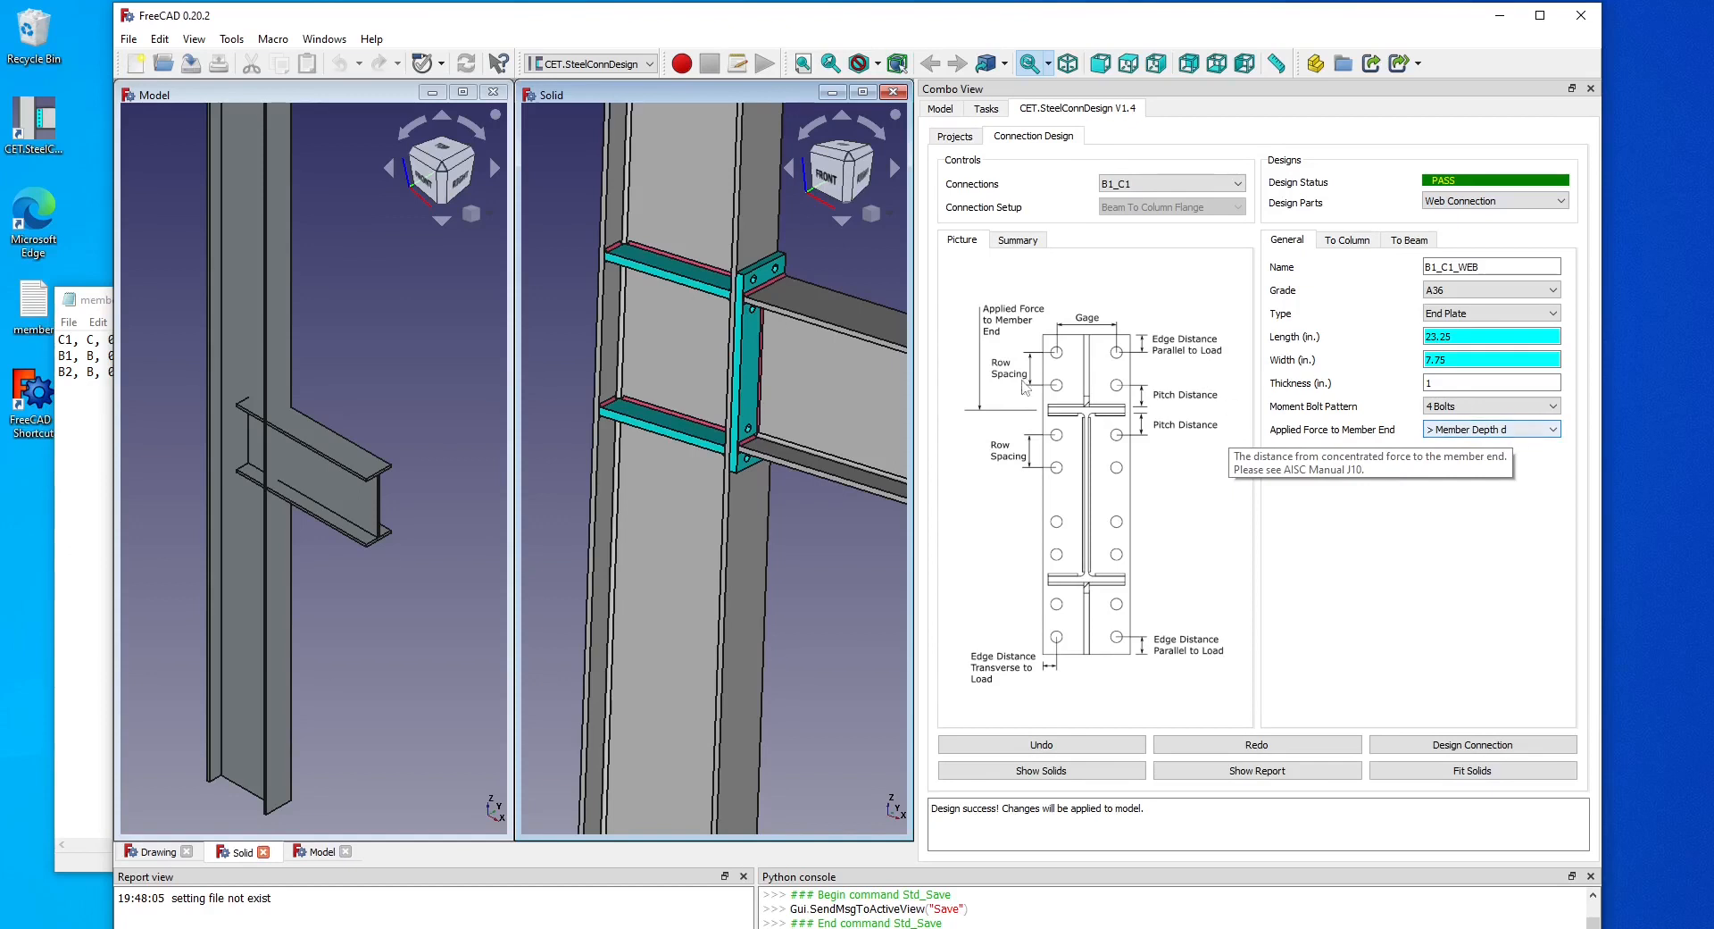
Redesign the connection with the 4 Bolts Stiffened pattern and open the end plate's bolt settings to the column.
left_click(1667, 520)
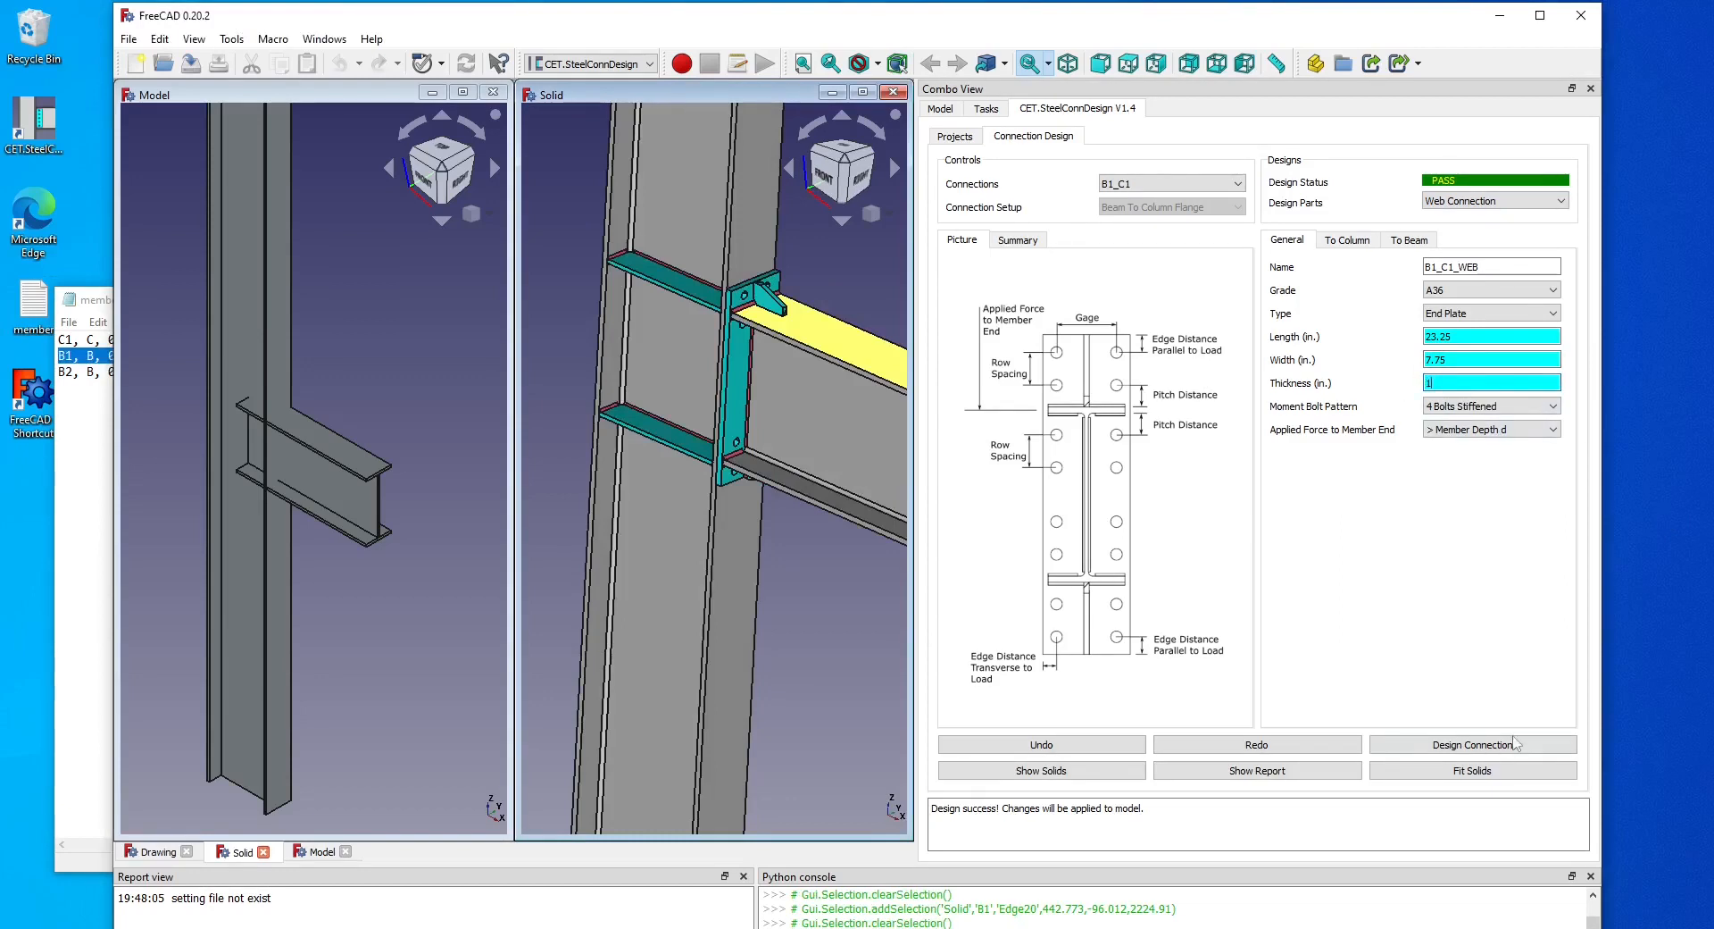
left_click(1510, 745)
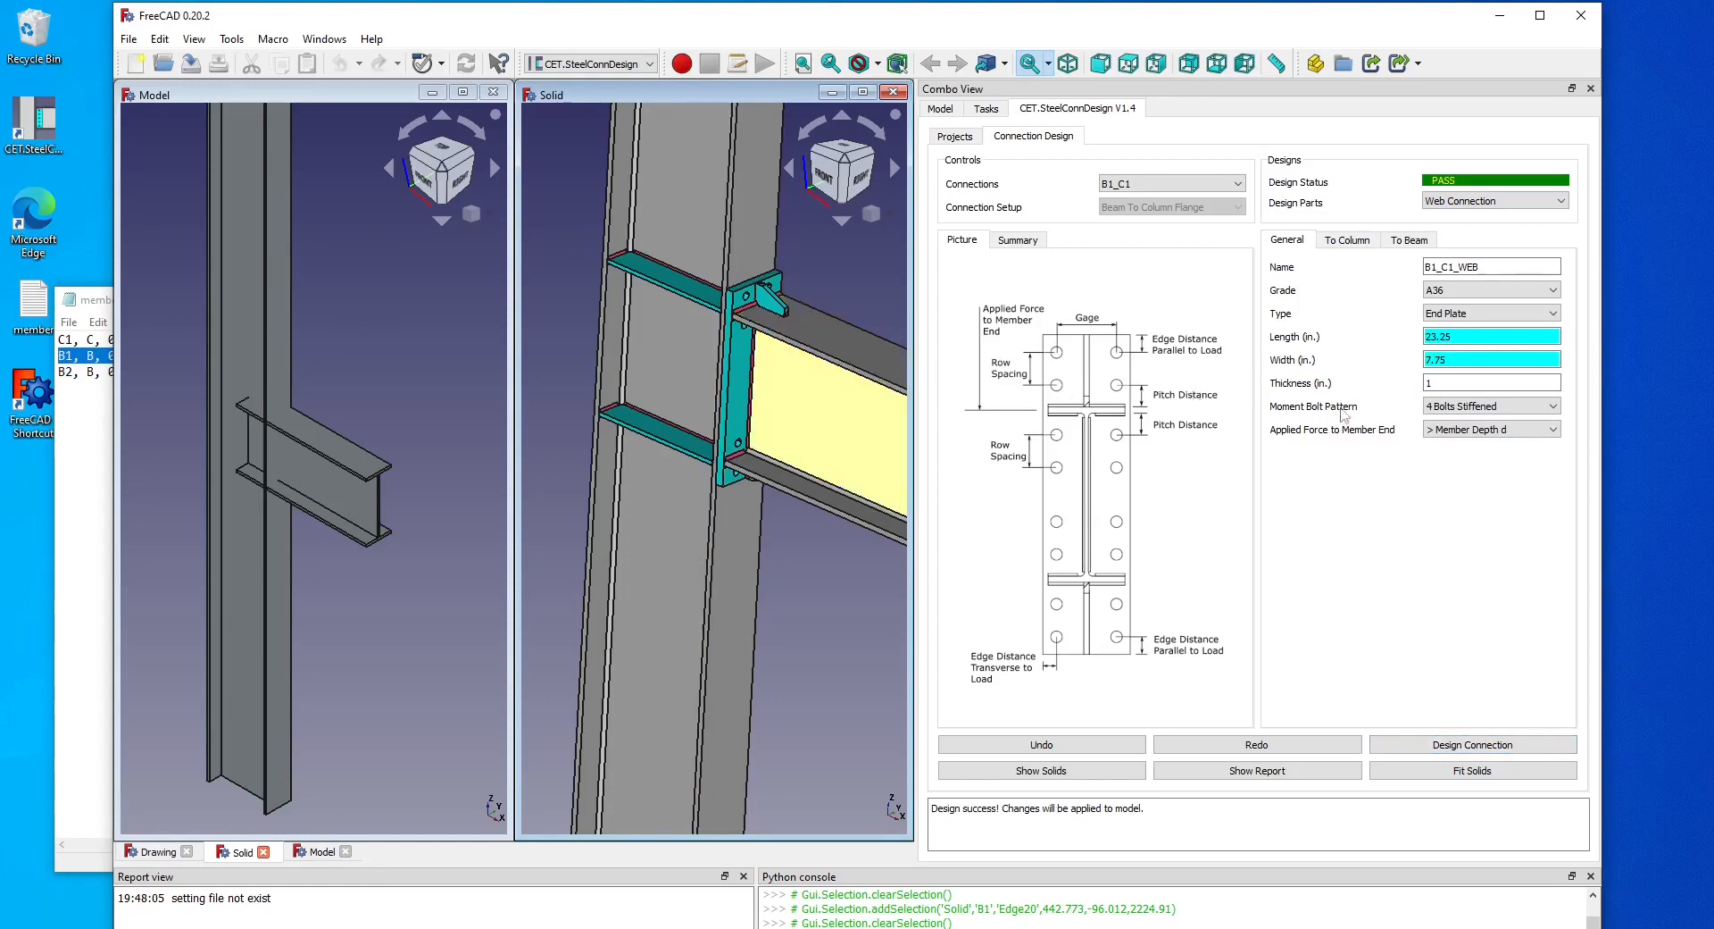
left_click(1348, 241)
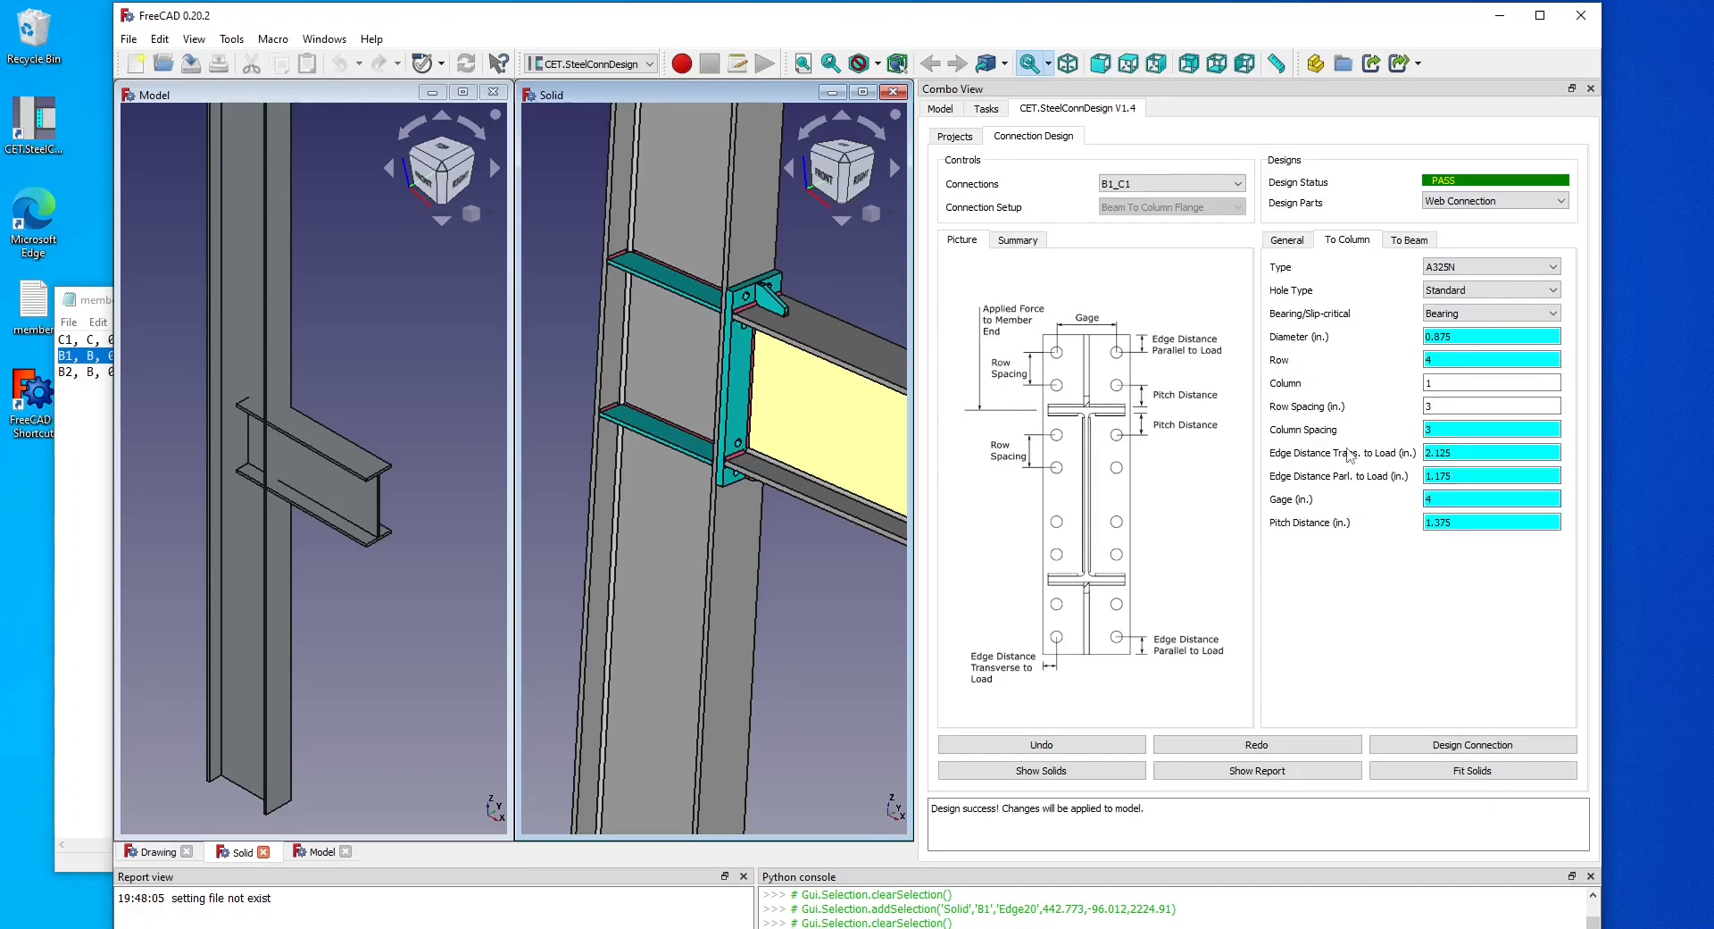
left_click(1460, 744)
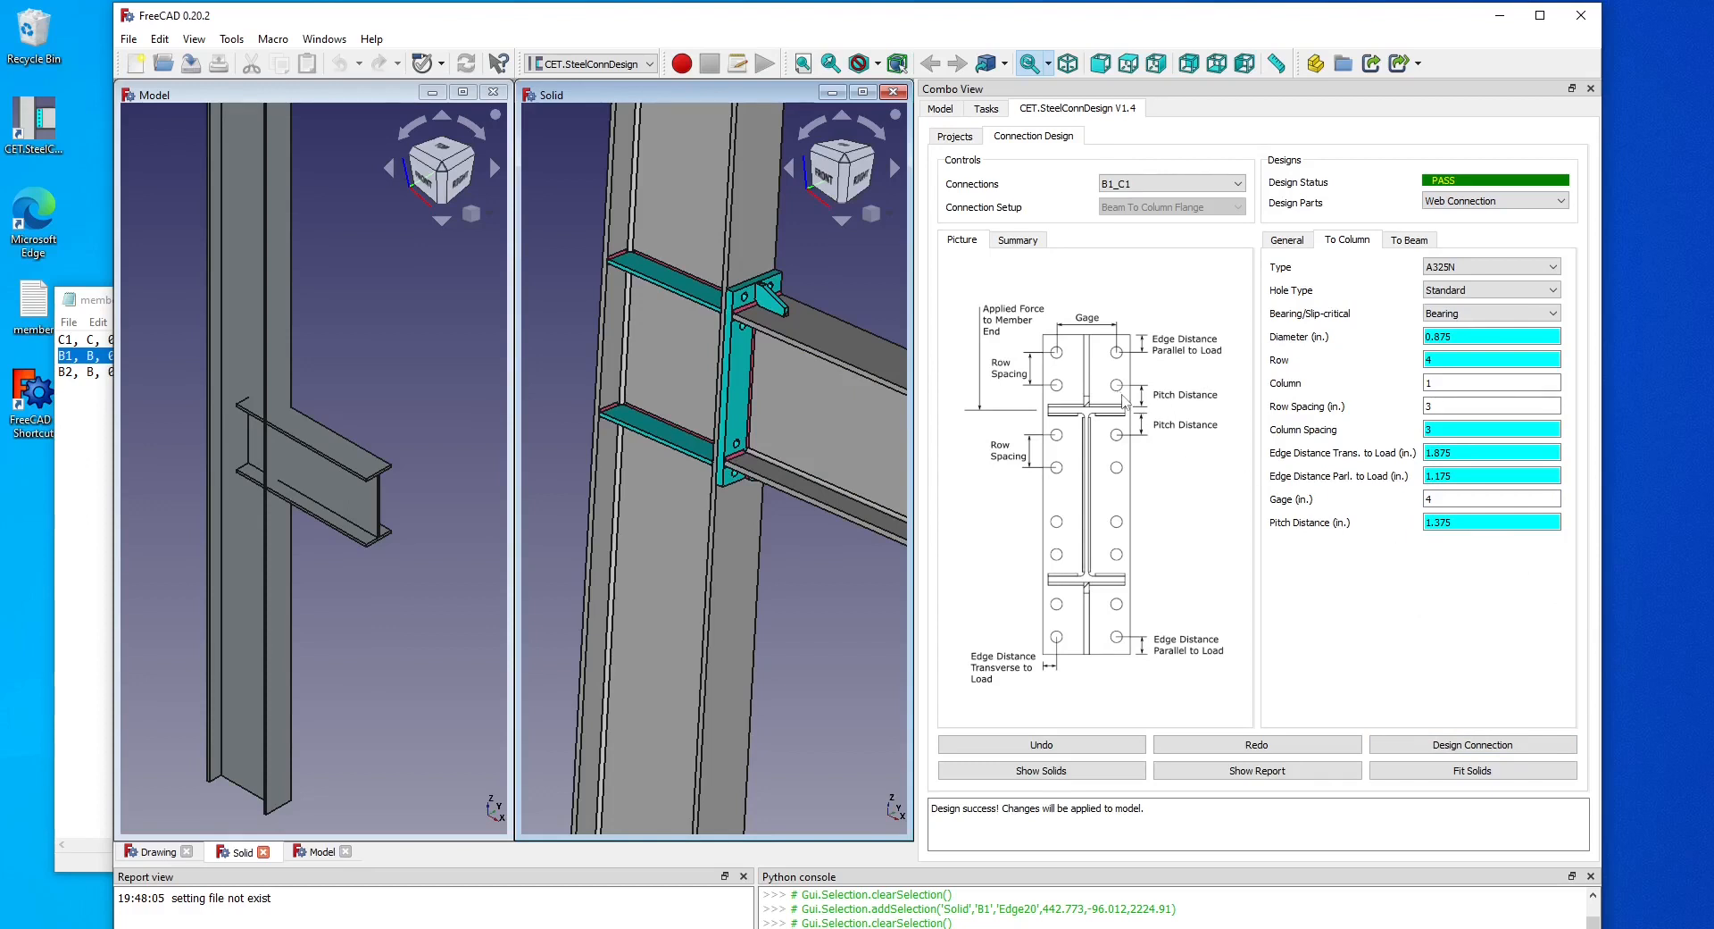
Try a bolt pitch distance of 2 in and redesign, then undo that change and redesign the connection.
left_click_drag(1500, 522, 1349, 519)
type("2")
left_click(1482, 749)
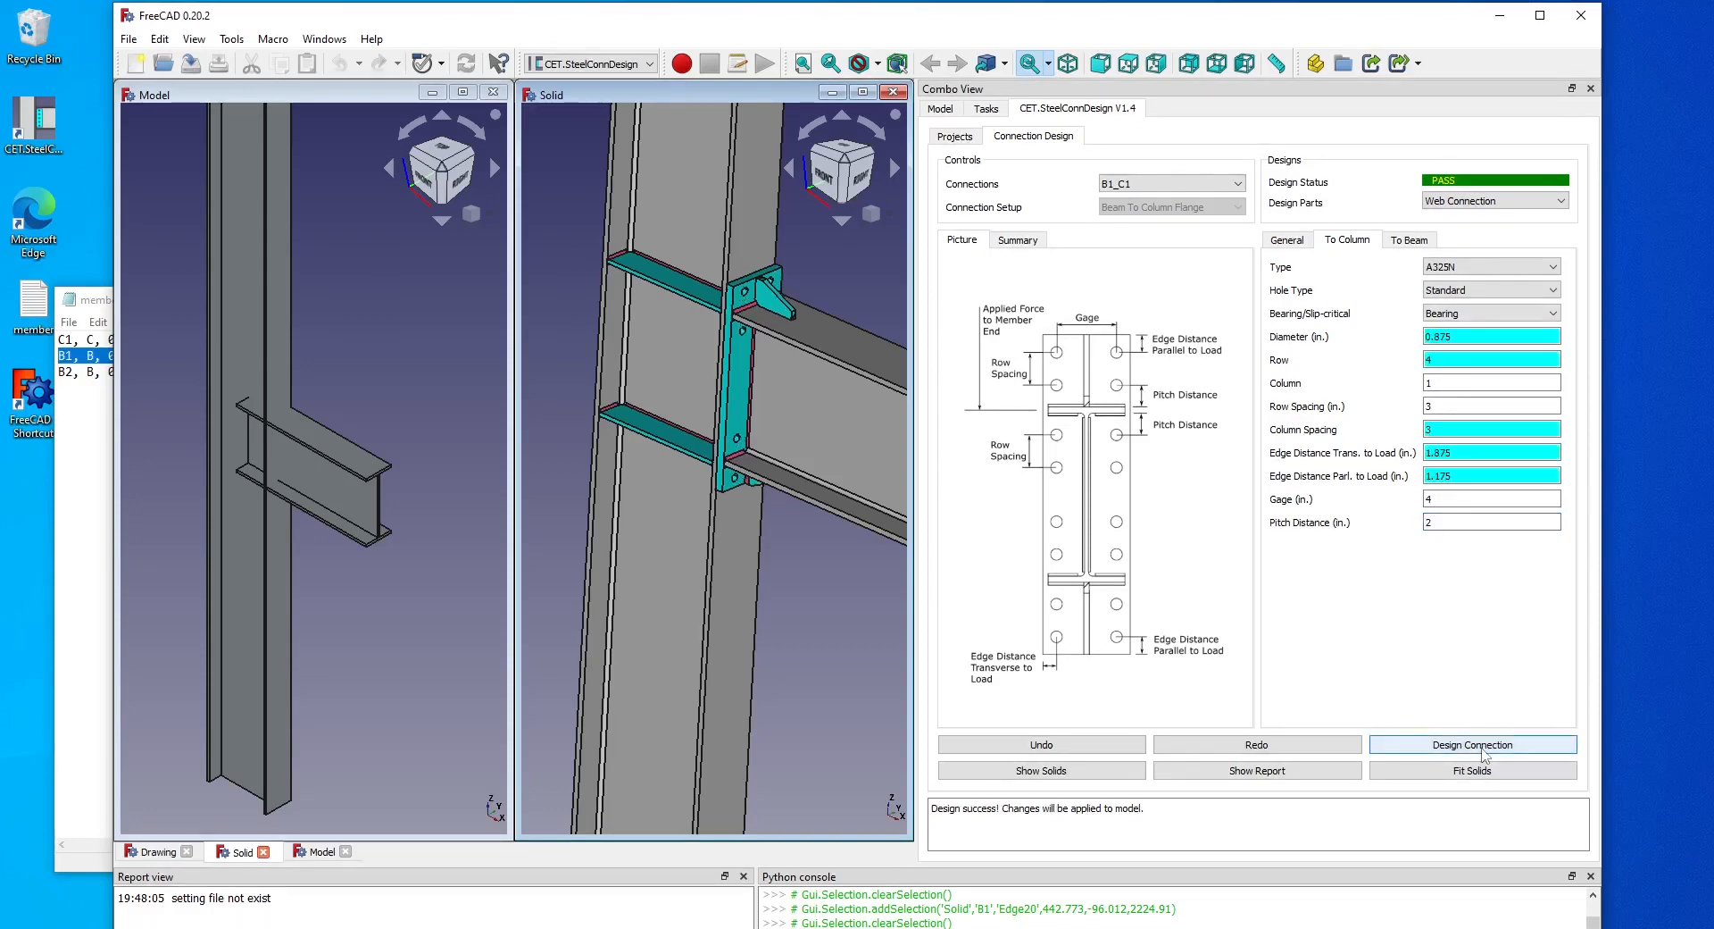
left_click(1133, 747)
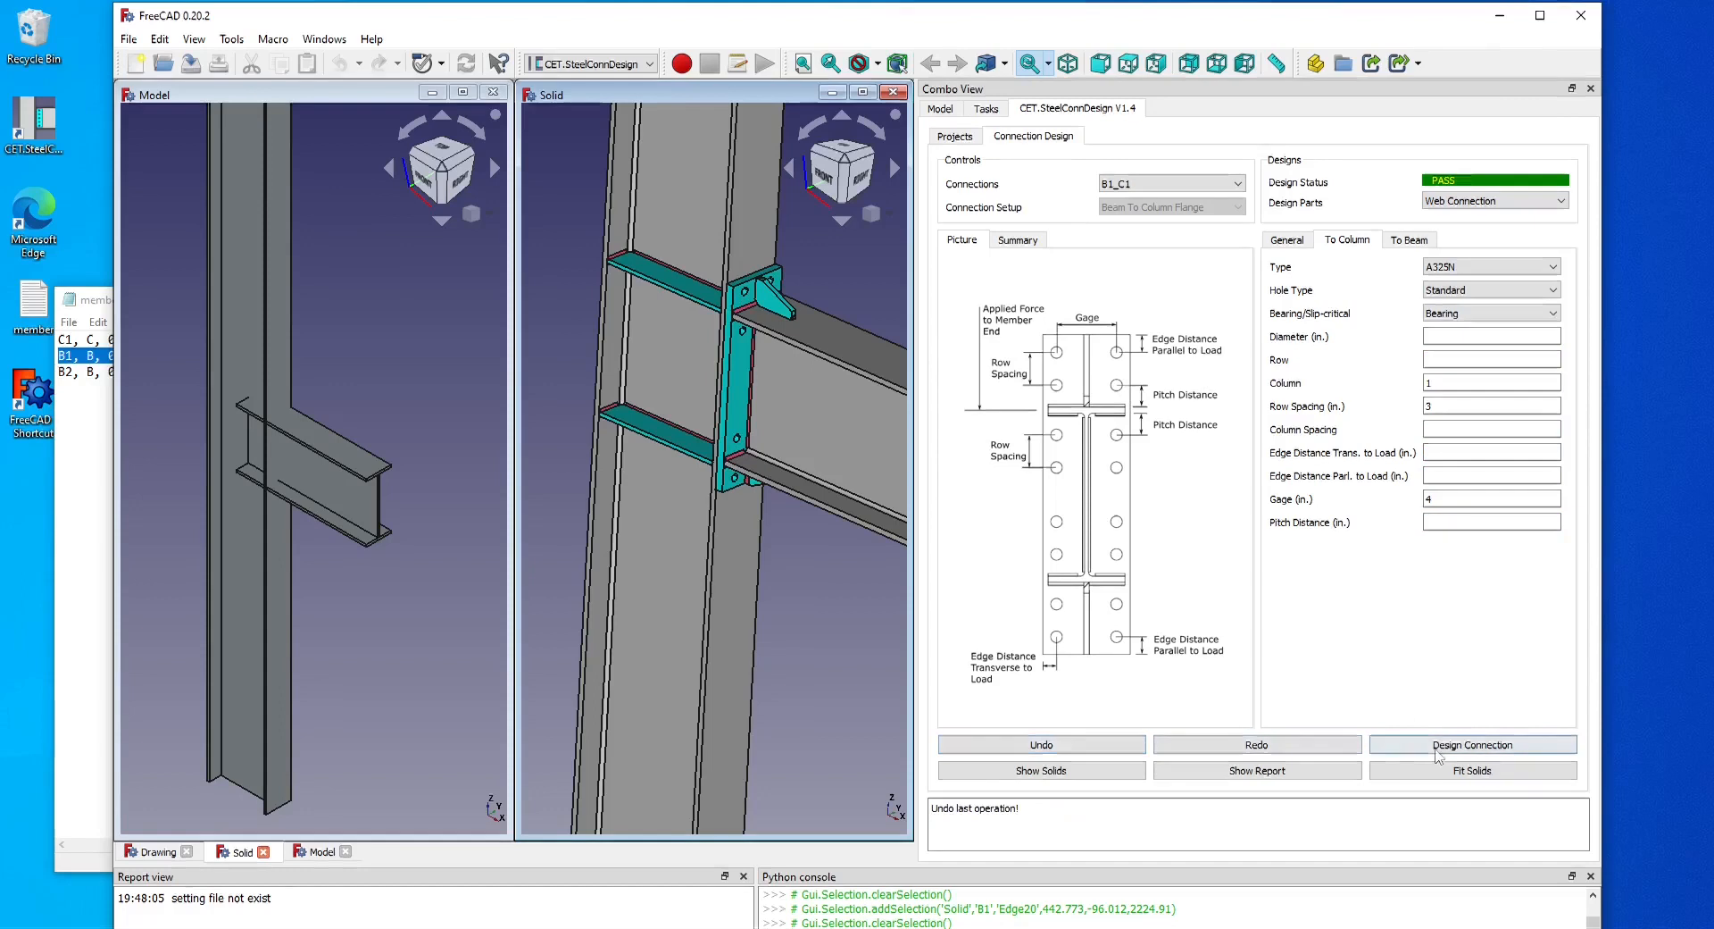
left_click(1440, 748)
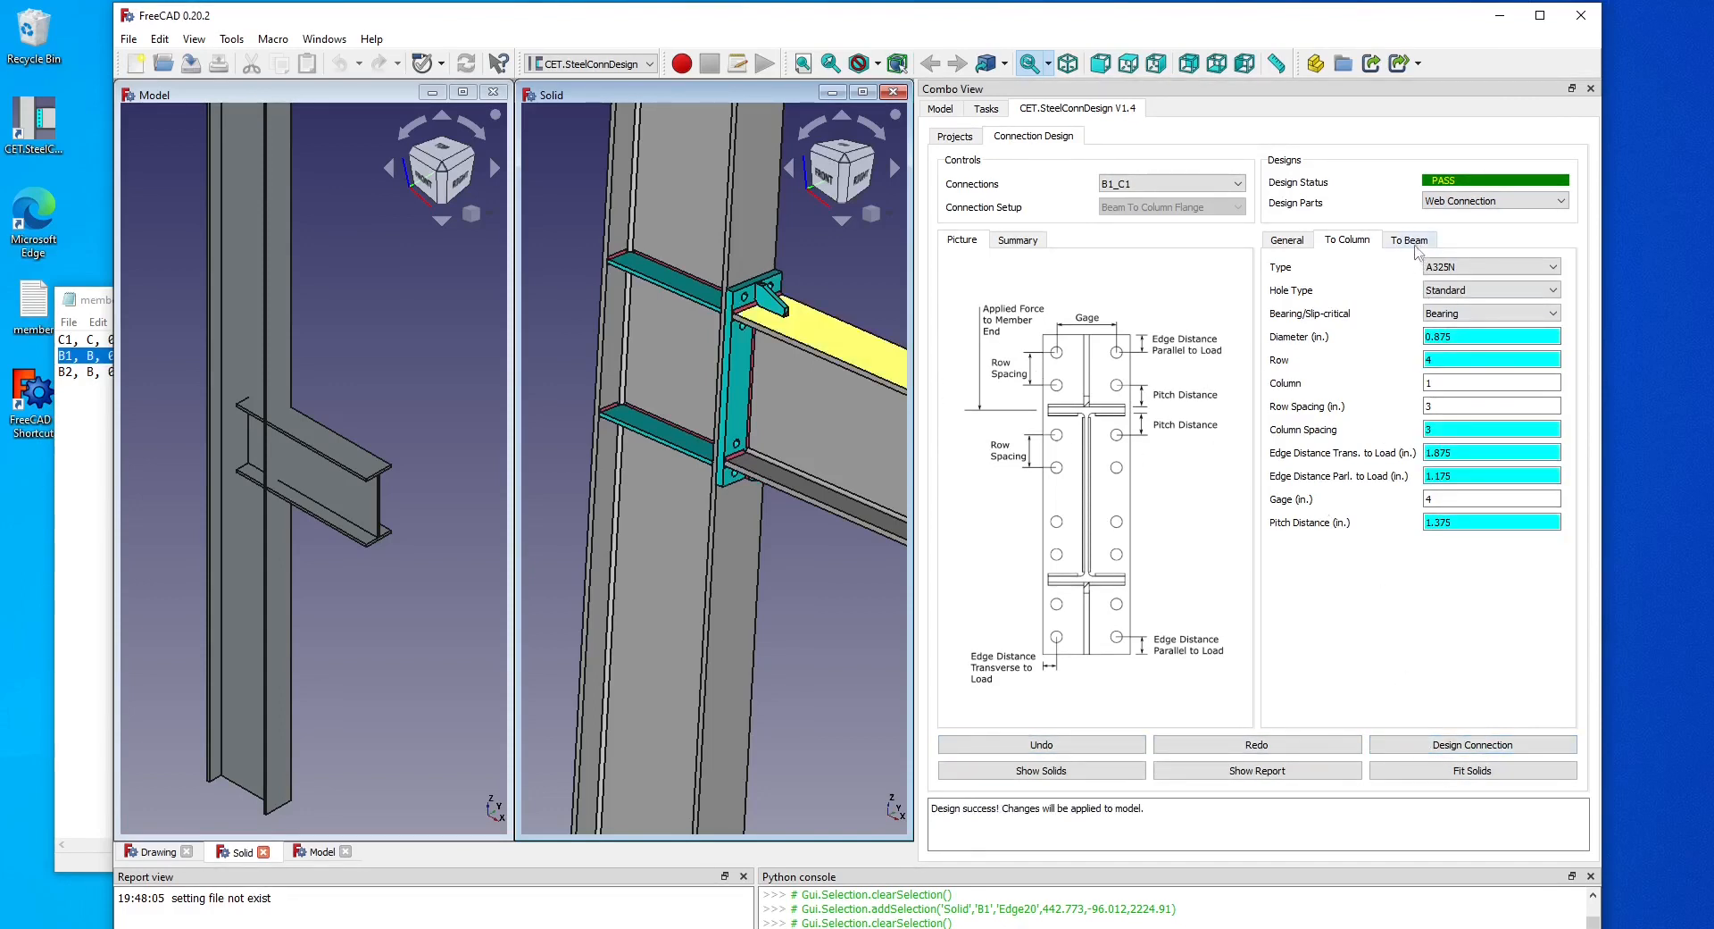
Check the end plate's welds to the beam and select the beam face in the solid view.
left_click(1410, 241)
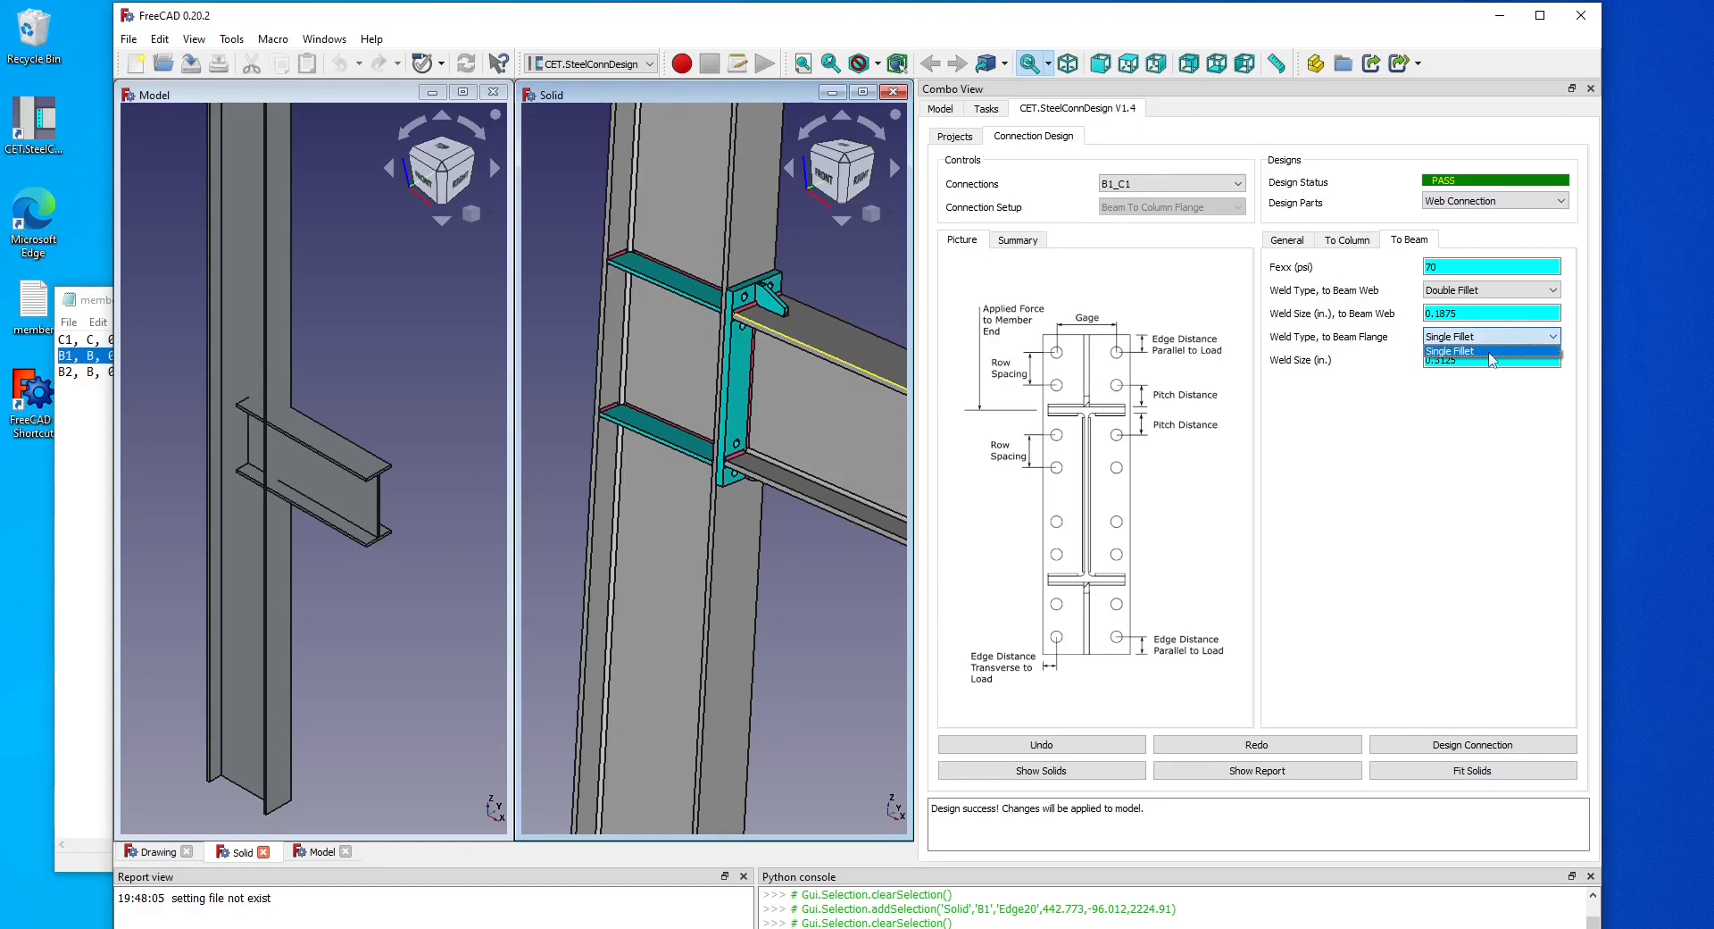
left_click(1523, 417)
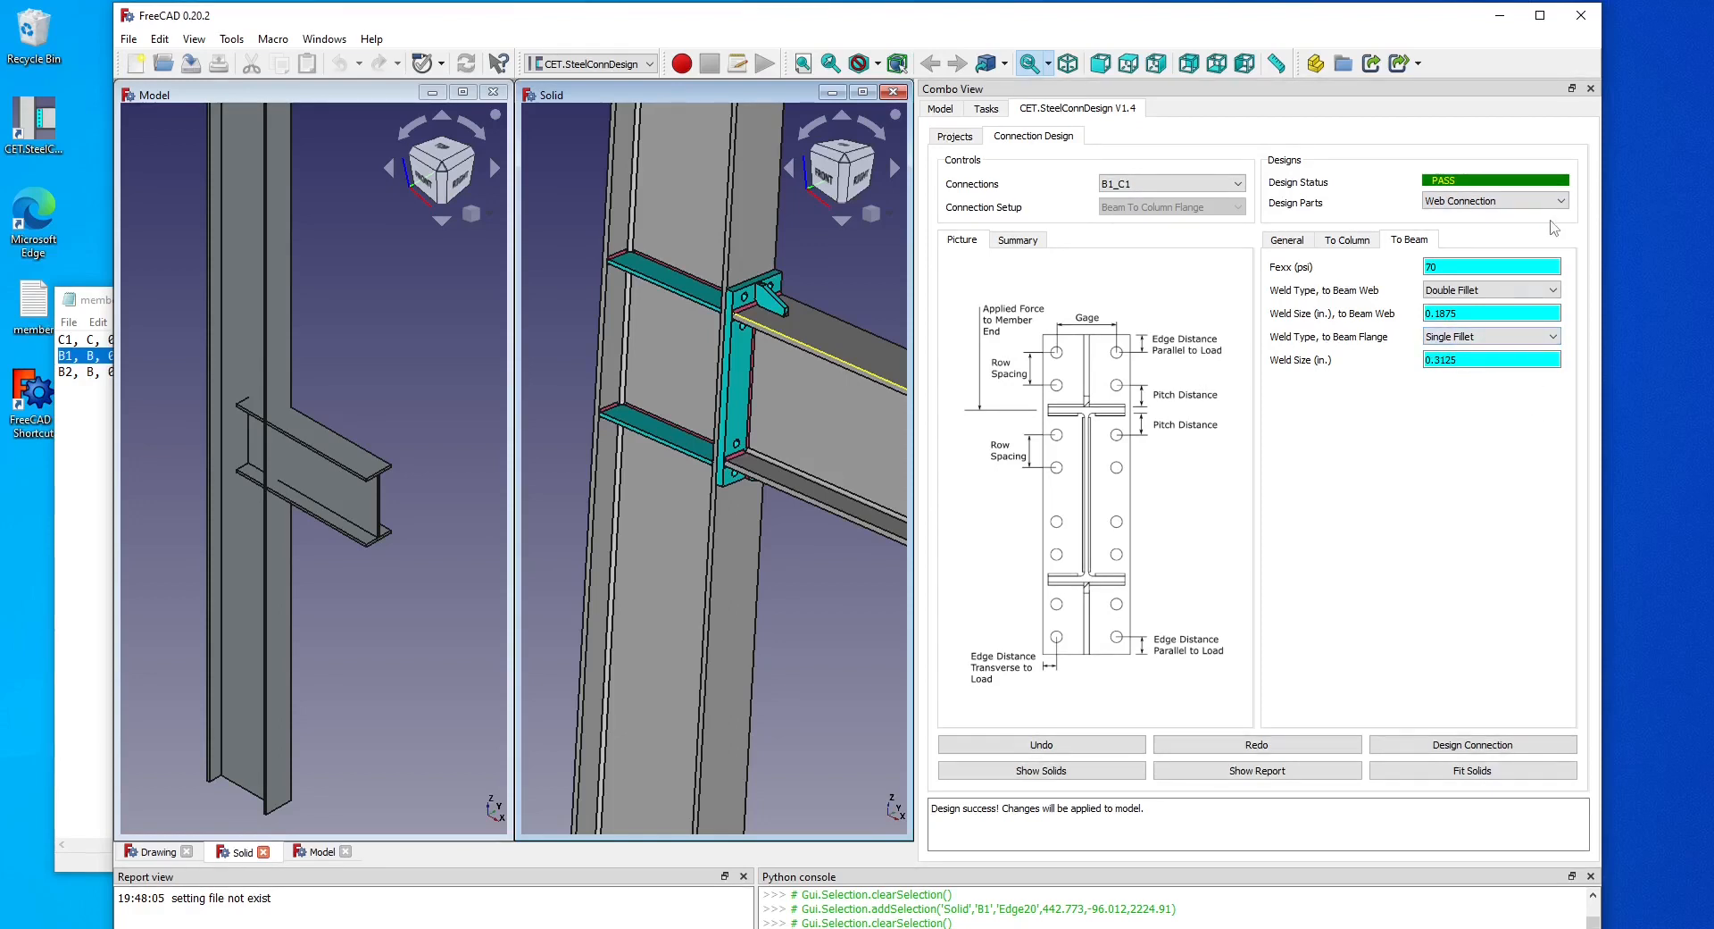
left_click(788, 418)
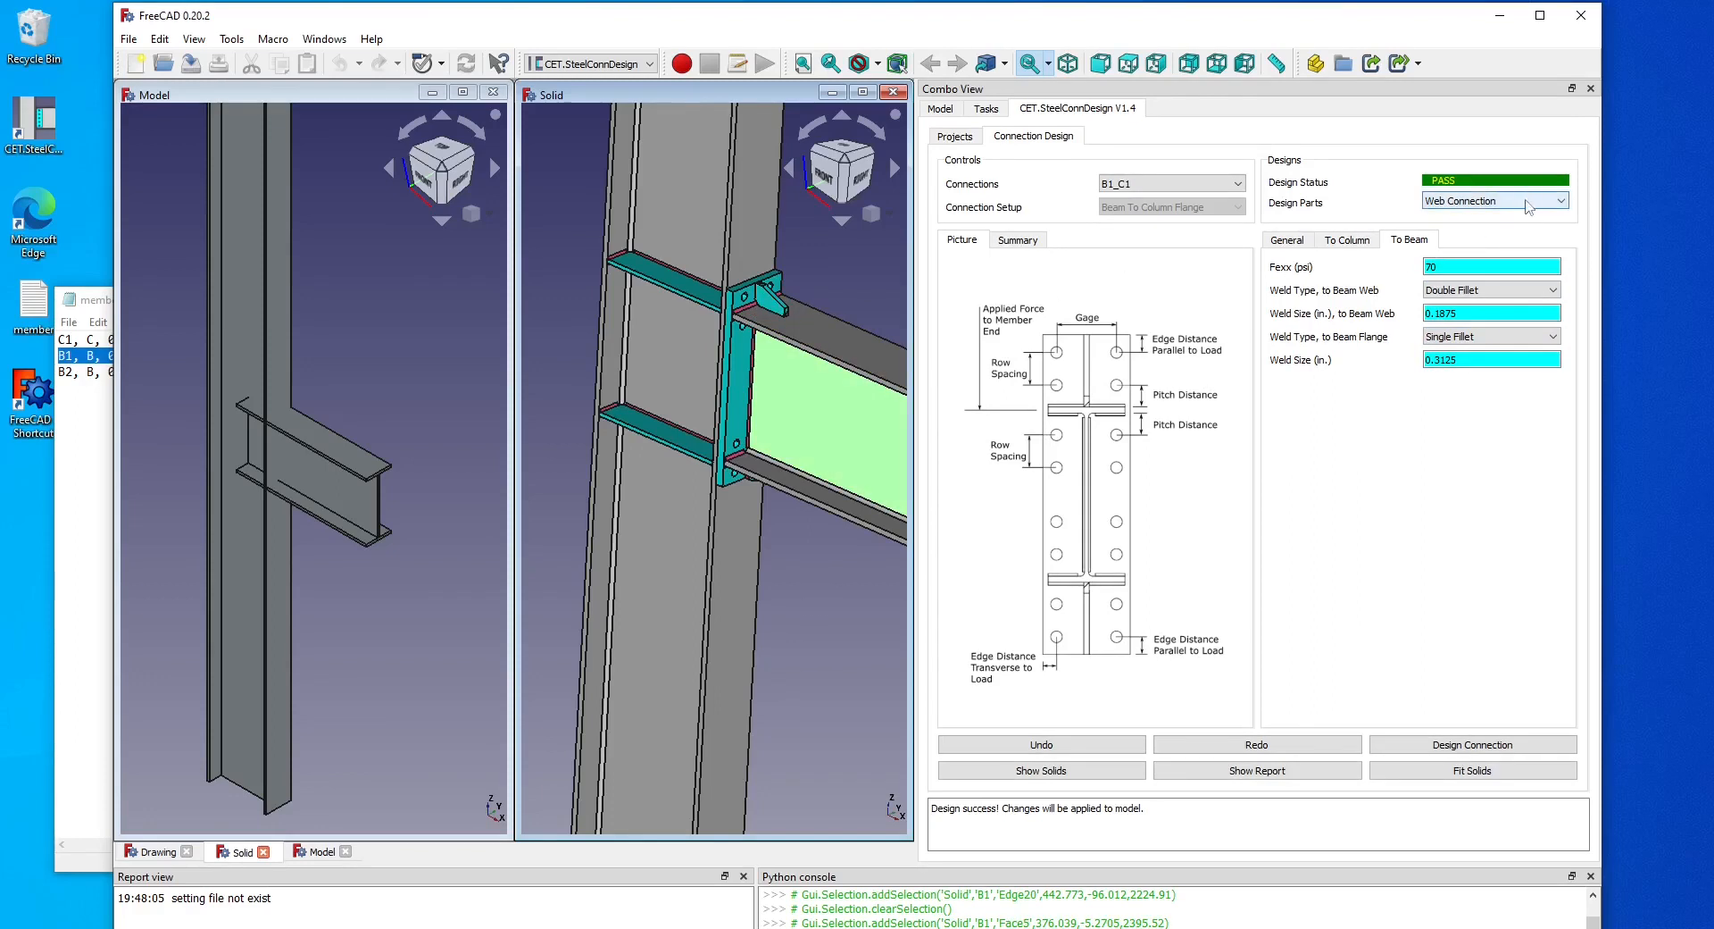
Switch to the beam flange stiffener, set its thickness to 1 in, and redesign the connection.
left_click(1527, 205)
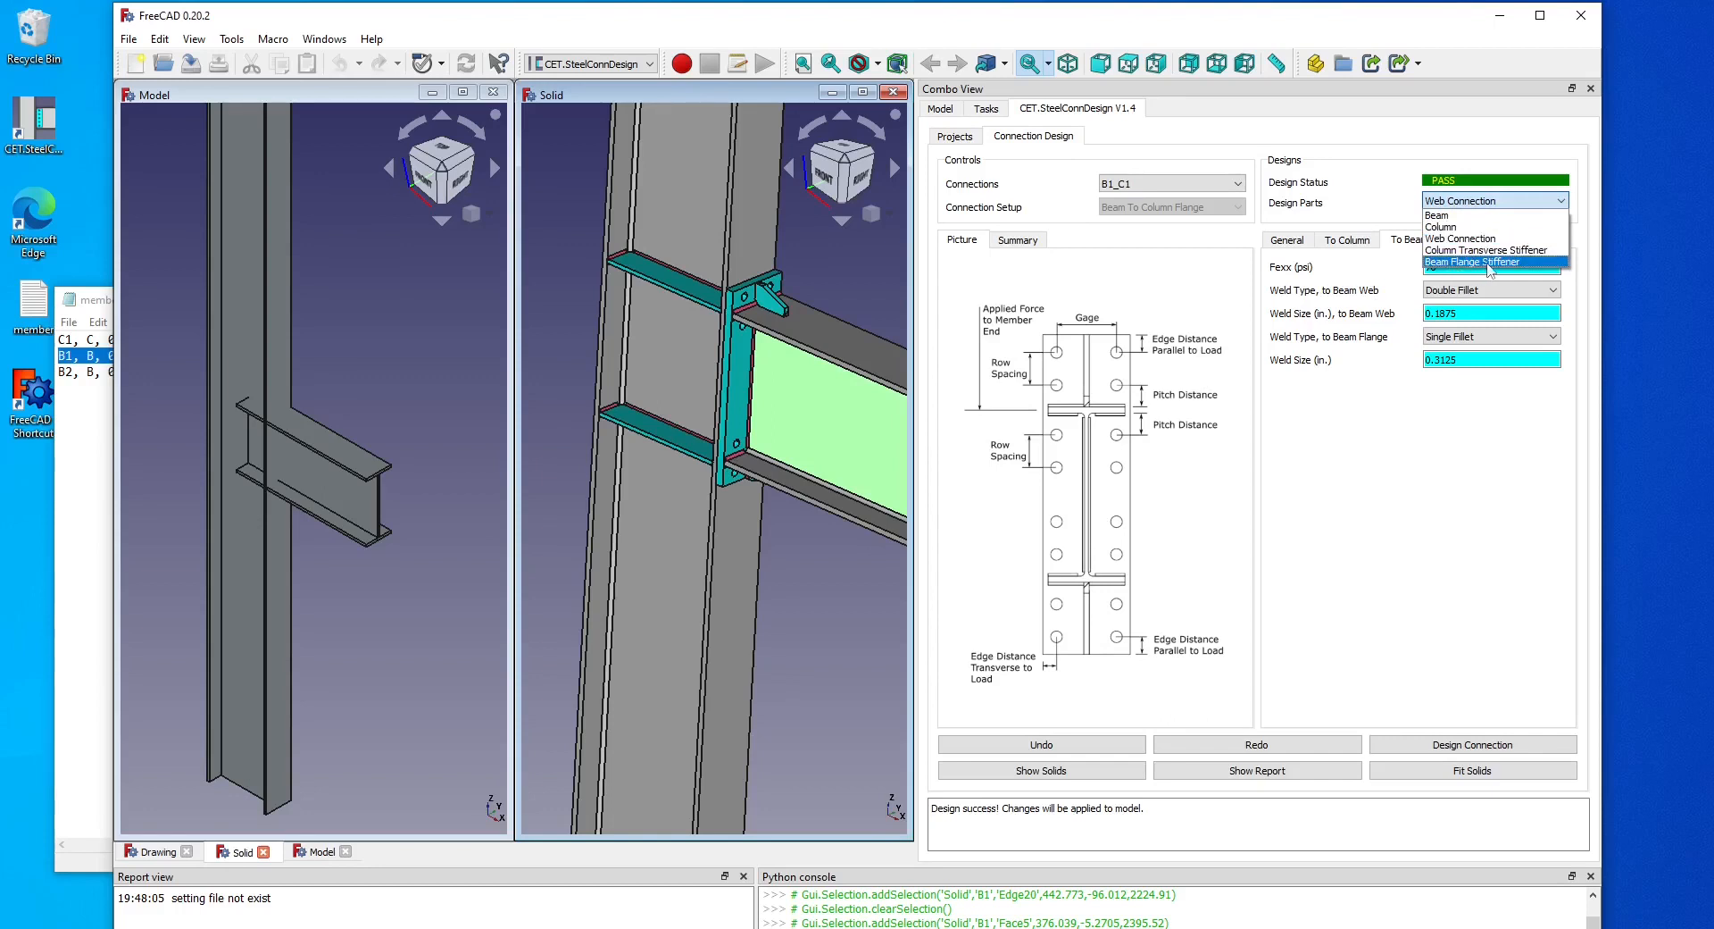
left_click(1500, 262)
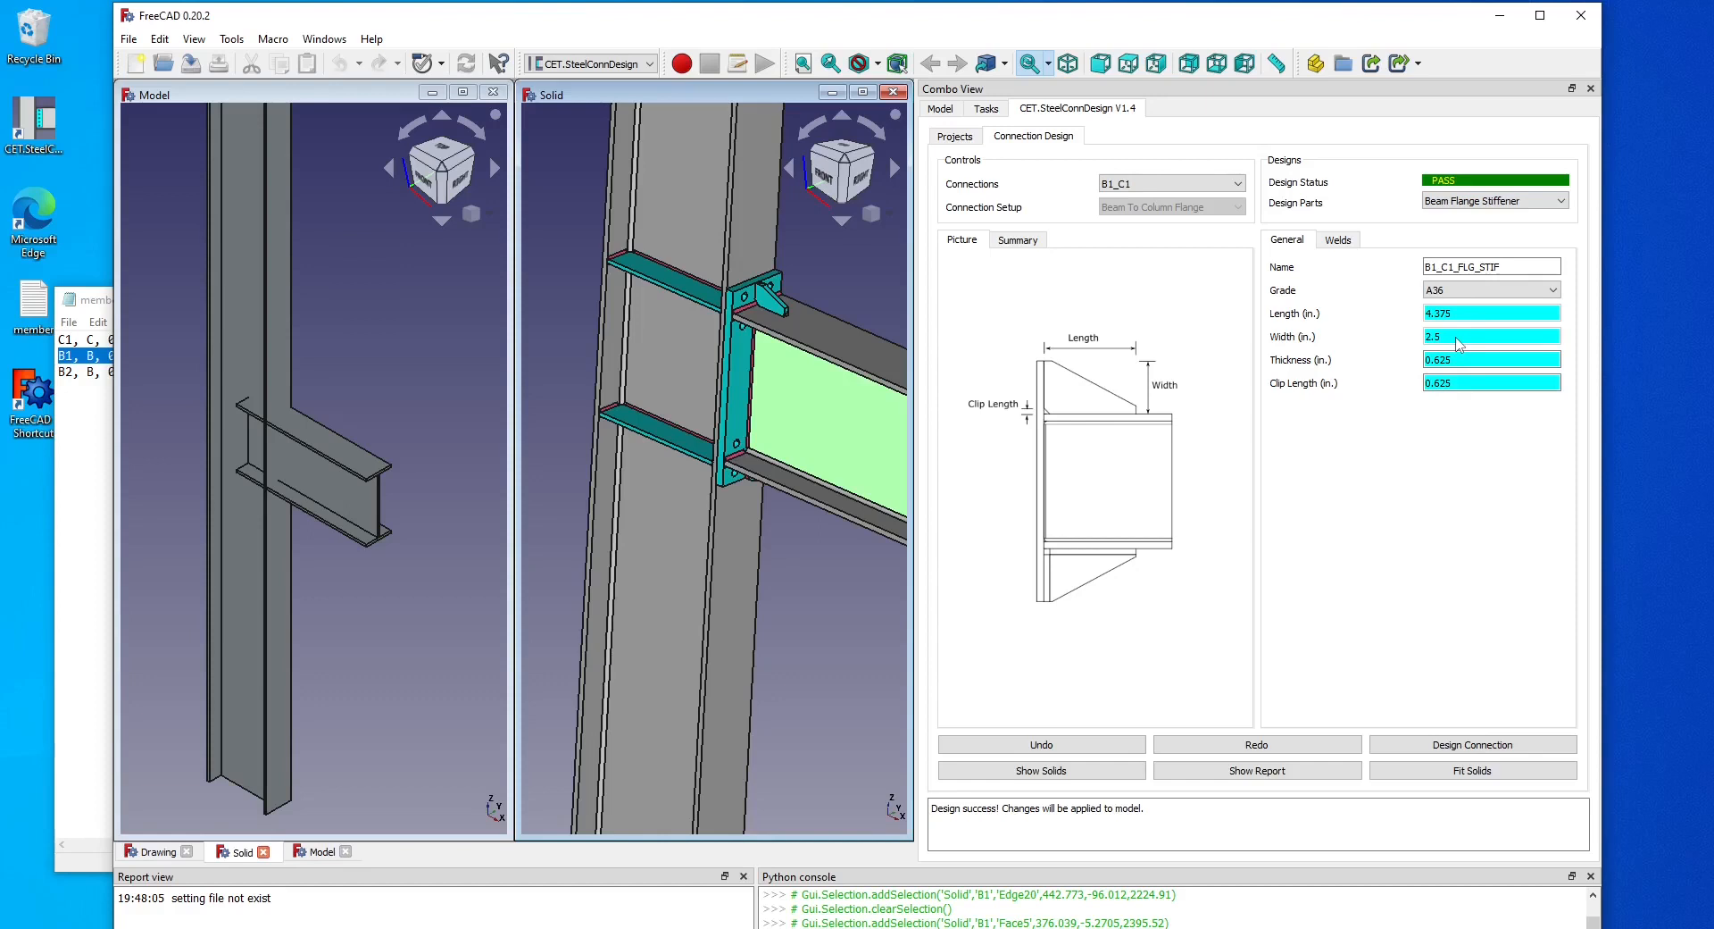
left_click_drag(1465, 358, 1342, 356)
type("1")
left_click(1518, 745)
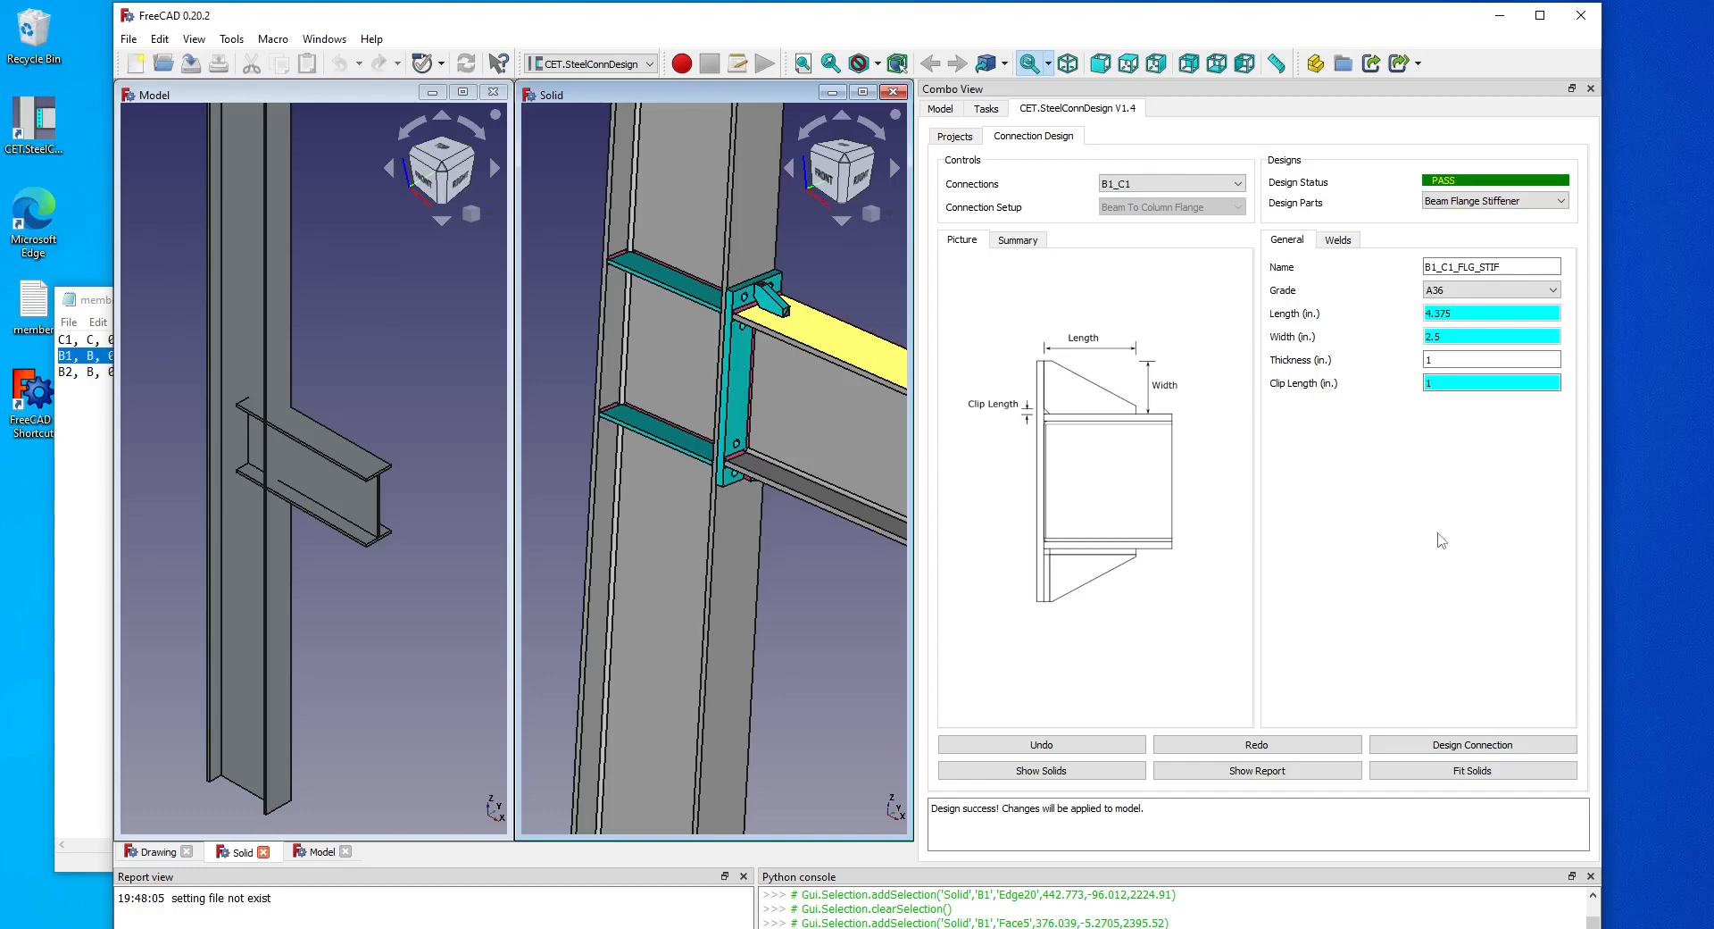
Review the stiffener weld types, orbit around the solid model, and open the design summary.
left_click(1342, 240)
left_click(1478, 270)
left_click(1478, 280)
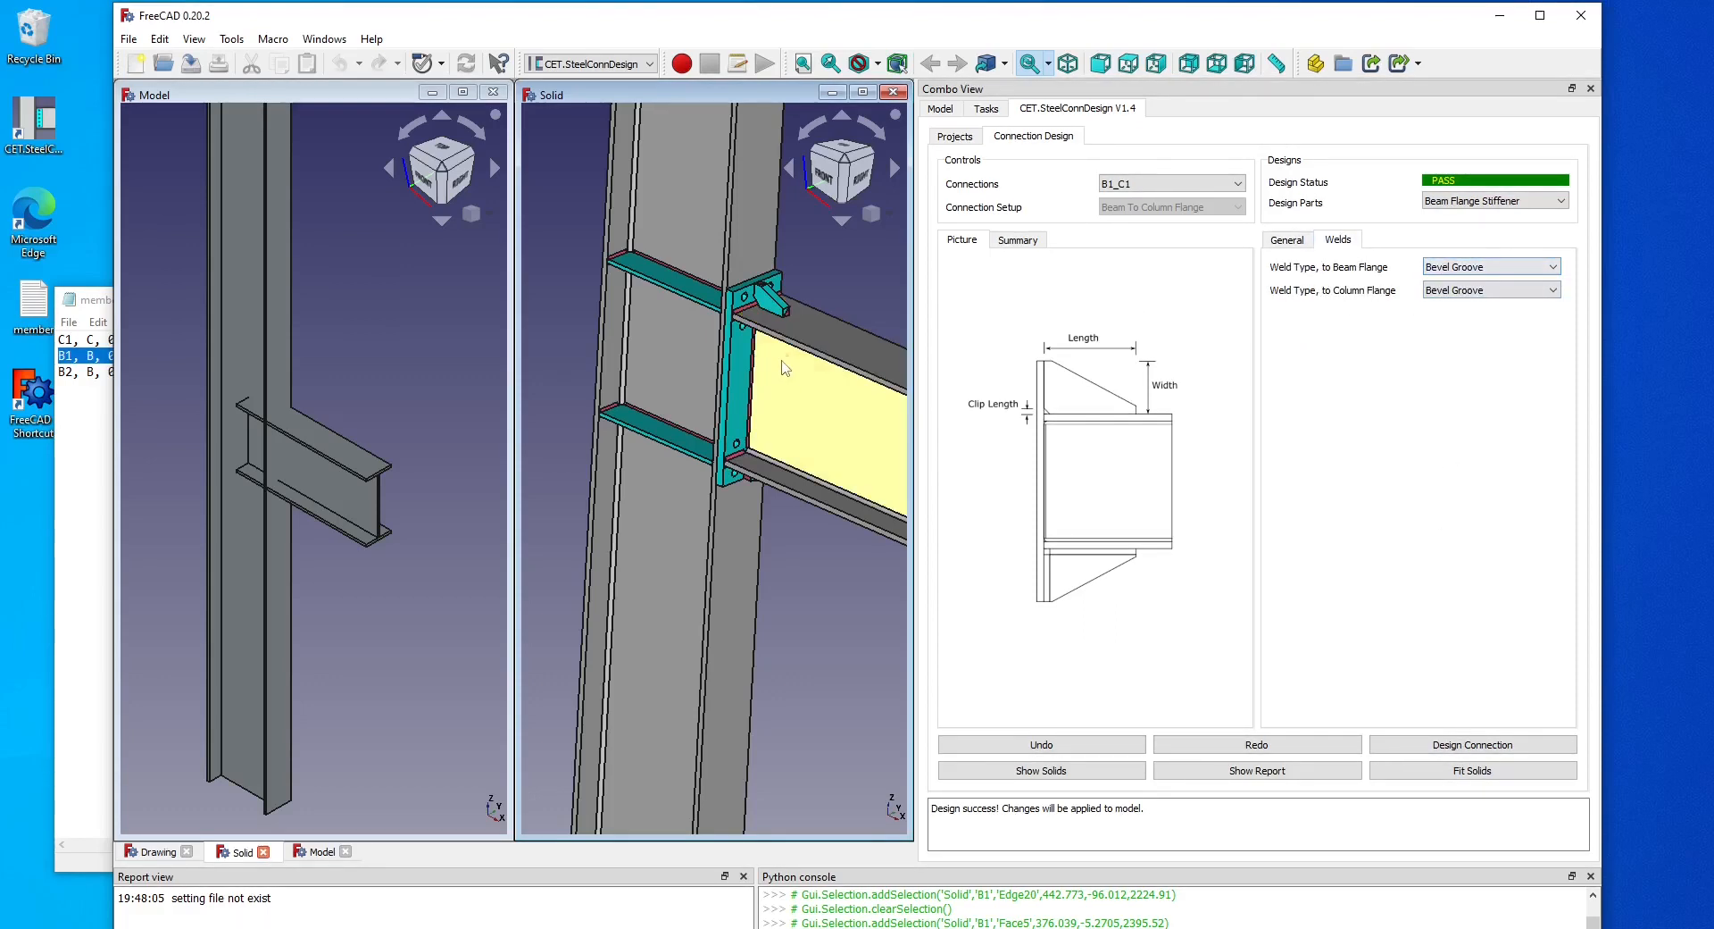
mouse_move(788, 336)
middle_mouse_down()
mouse_move(793, 322)
mouse_move(723, 371)
mouse_move(769, 321)
middle_mouse_up()
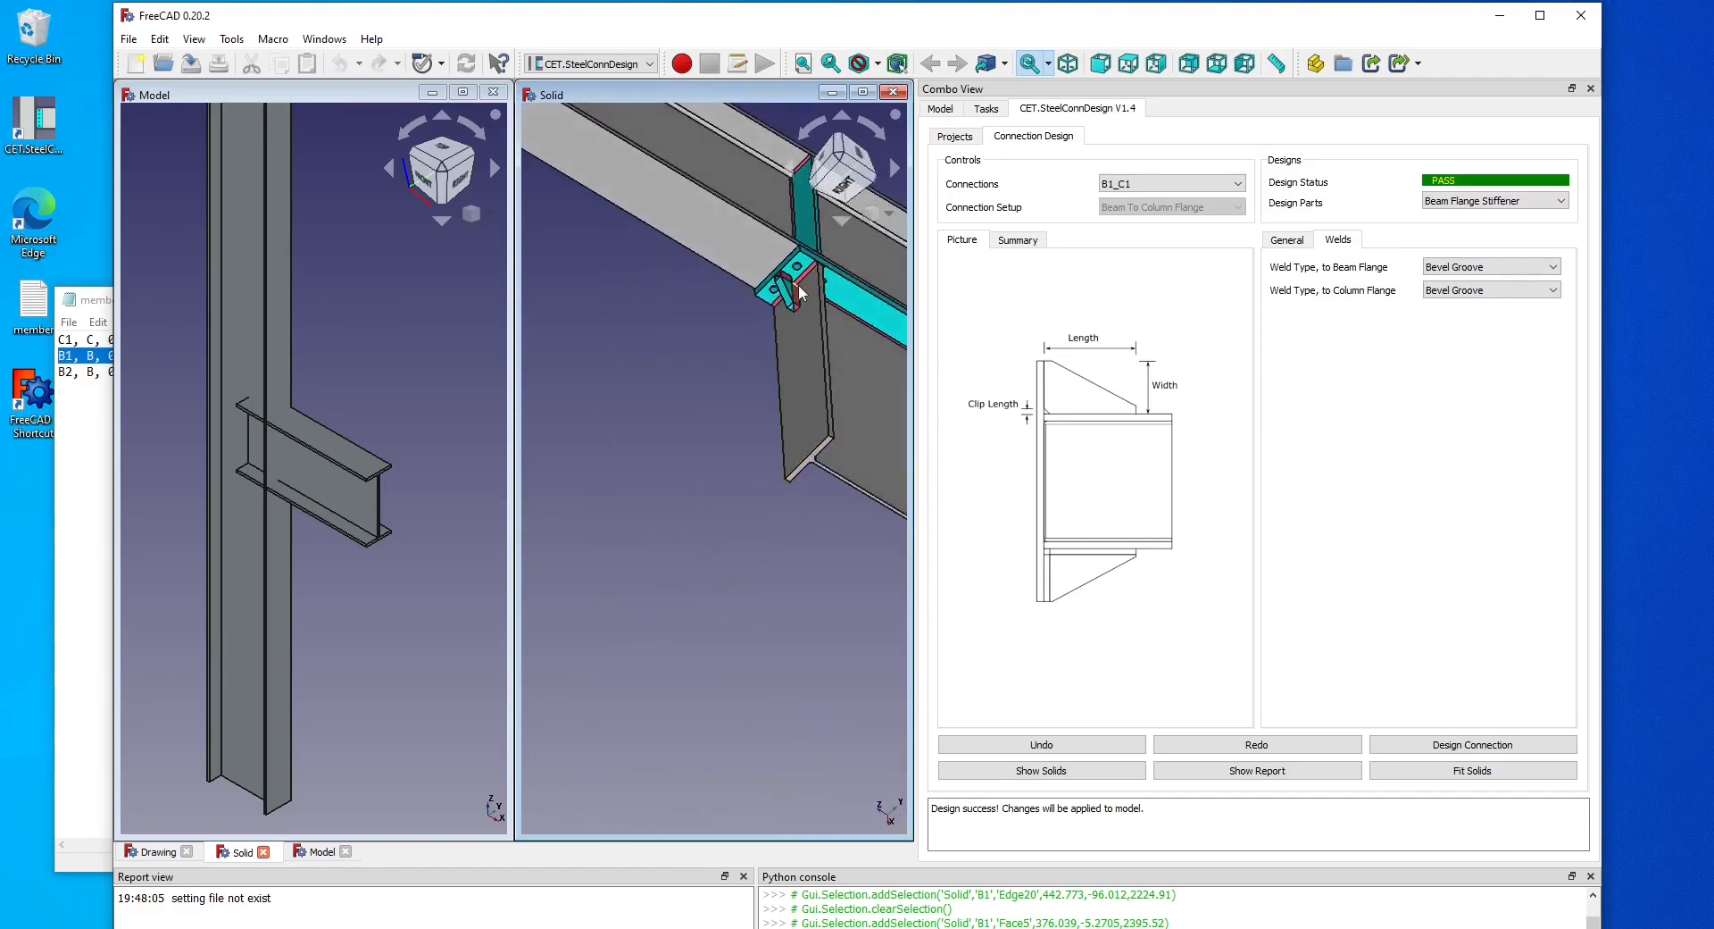
key("0")
middle_click_drag(761, 486, 805, 466)
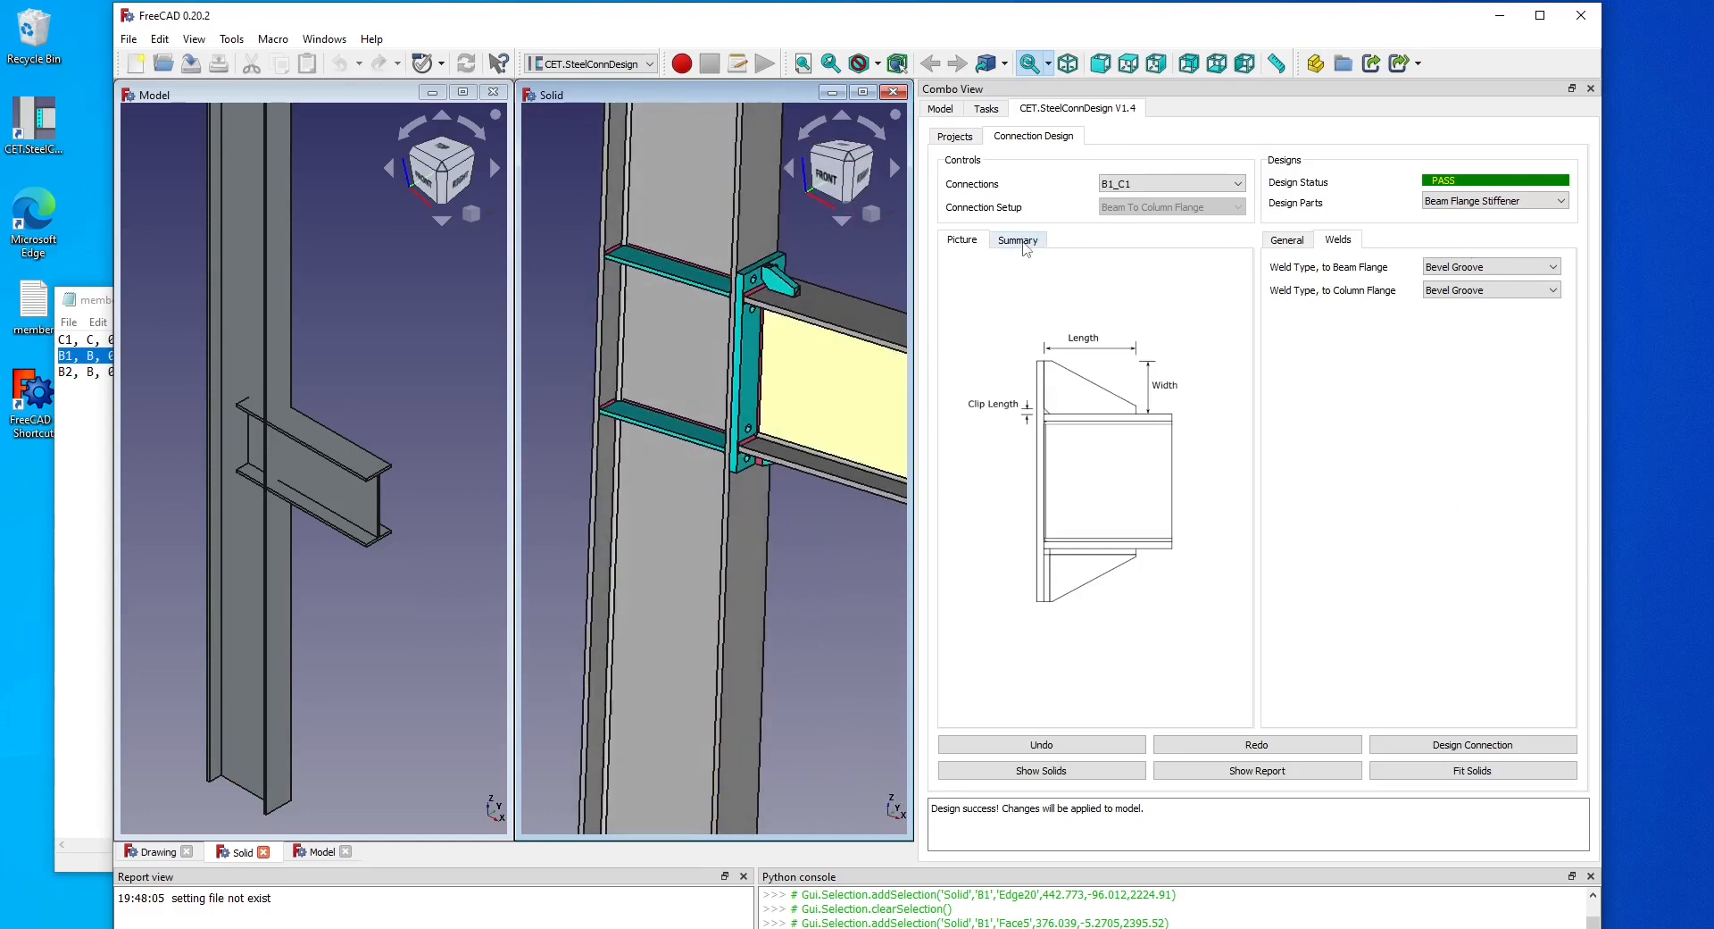
left_click(1018, 240)
Switch to the web connection, set the moment bolt pattern to 4 Bolts, and redesign the connection.
left_click(1507, 201)
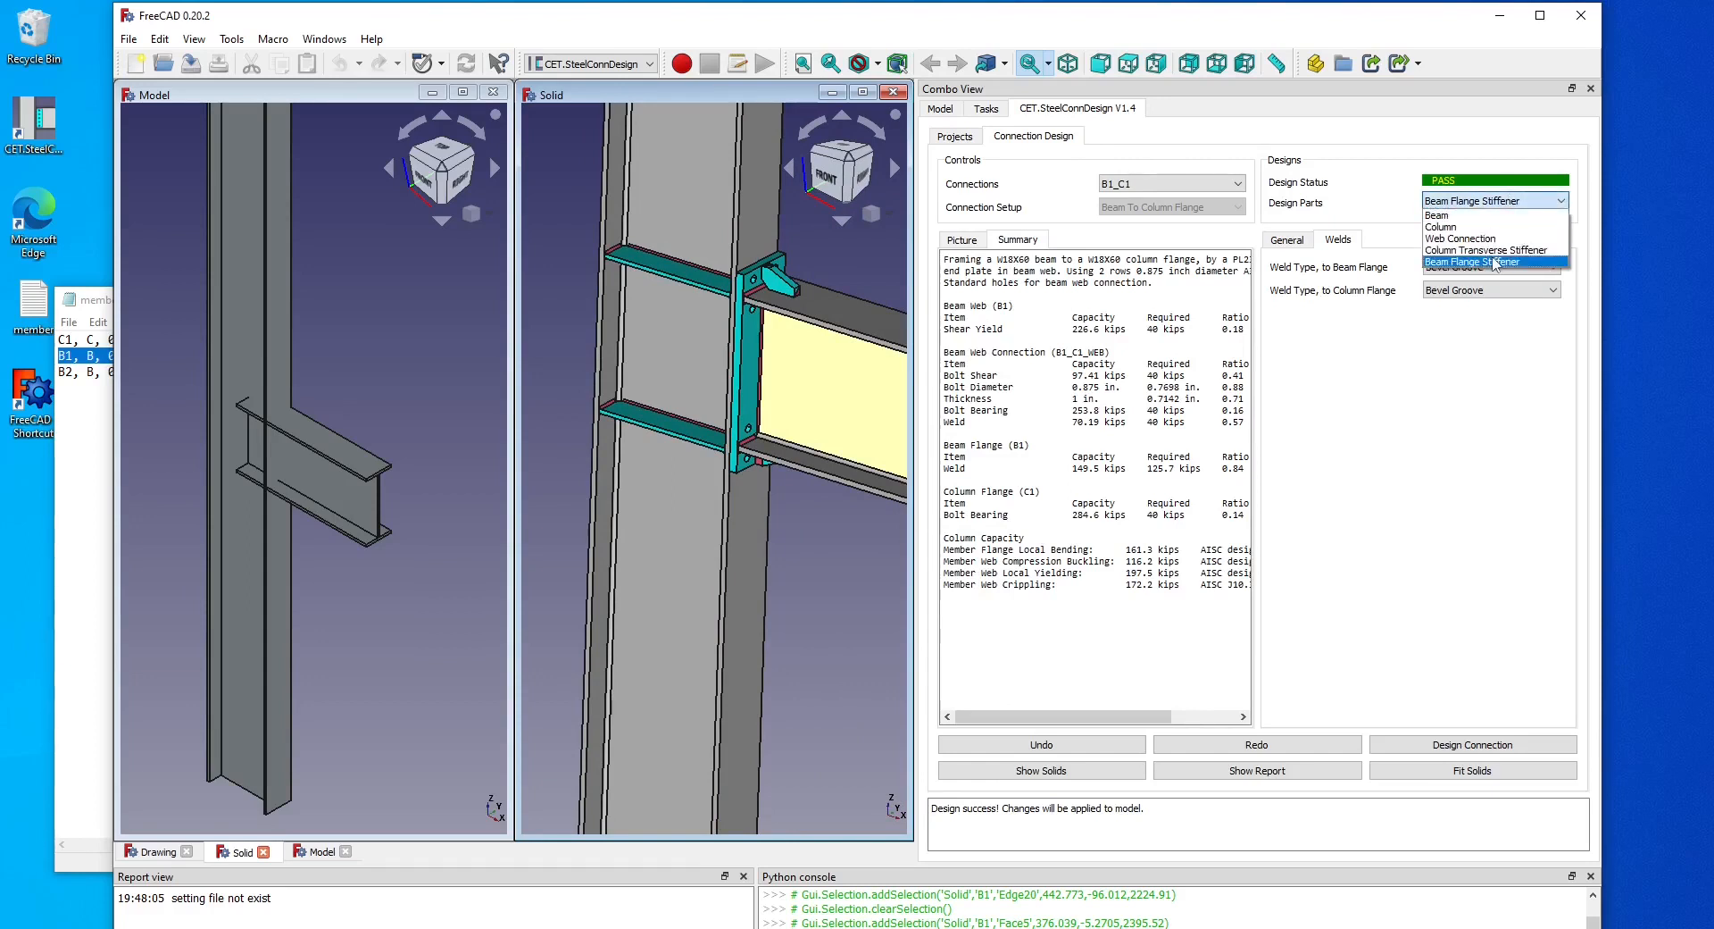
left_click(1492, 240)
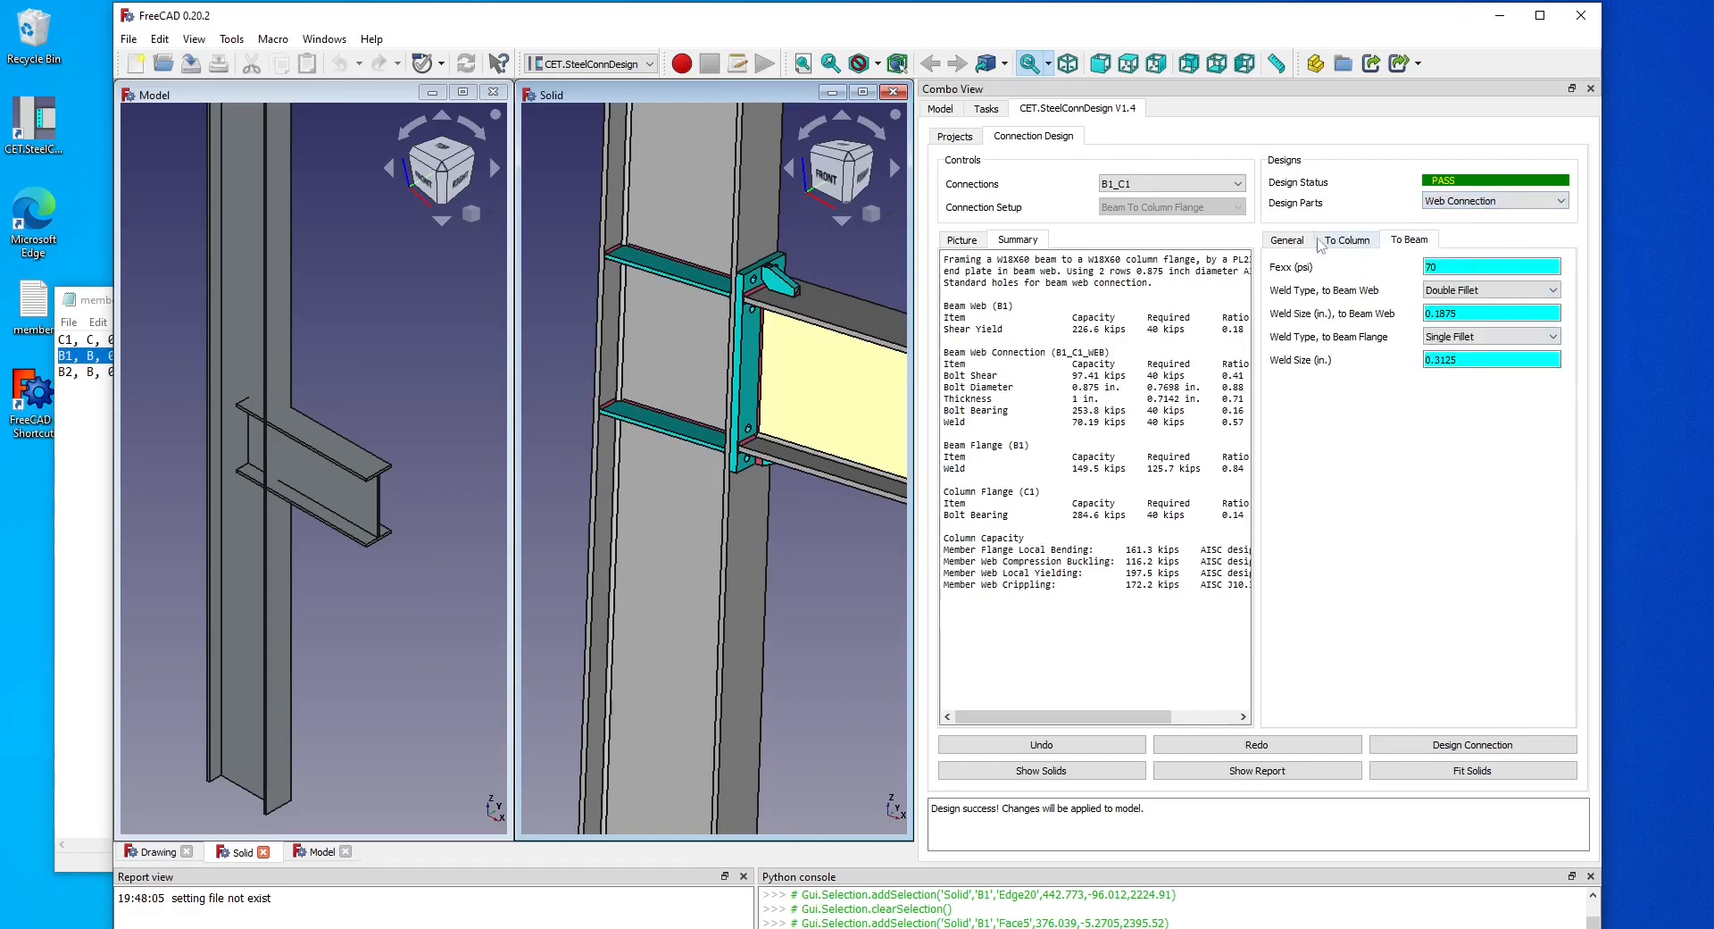
left_click(1287, 240)
left_click(1500, 407)
left_click(1474, 418)
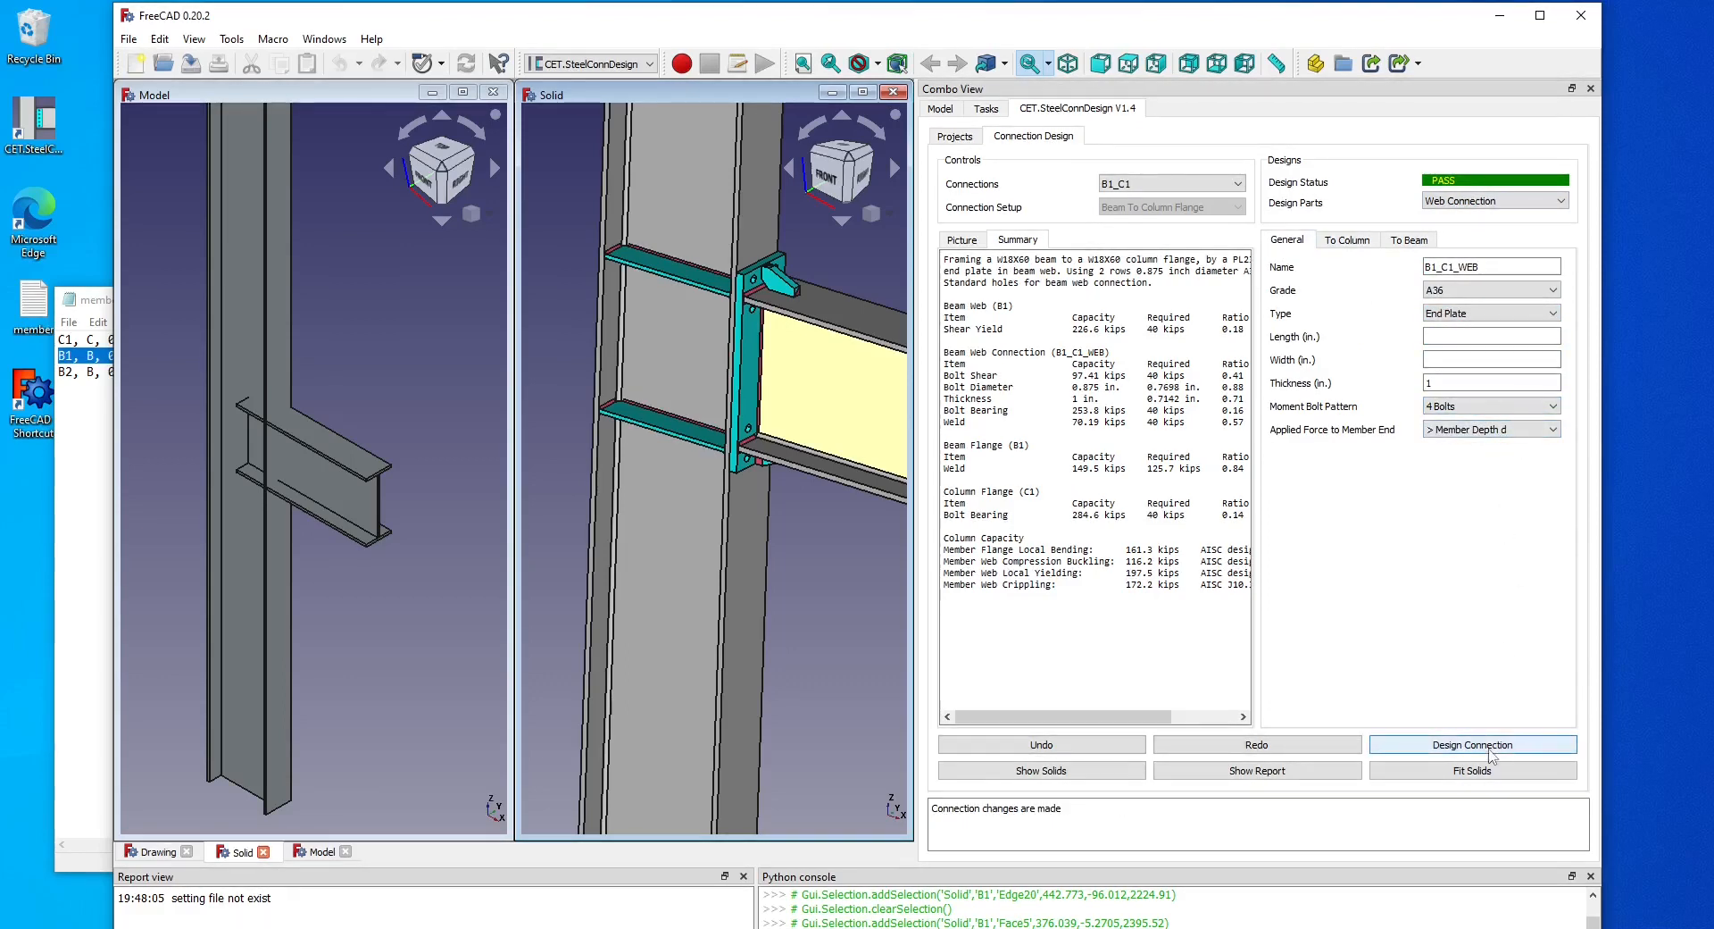
left_click(1489, 746)
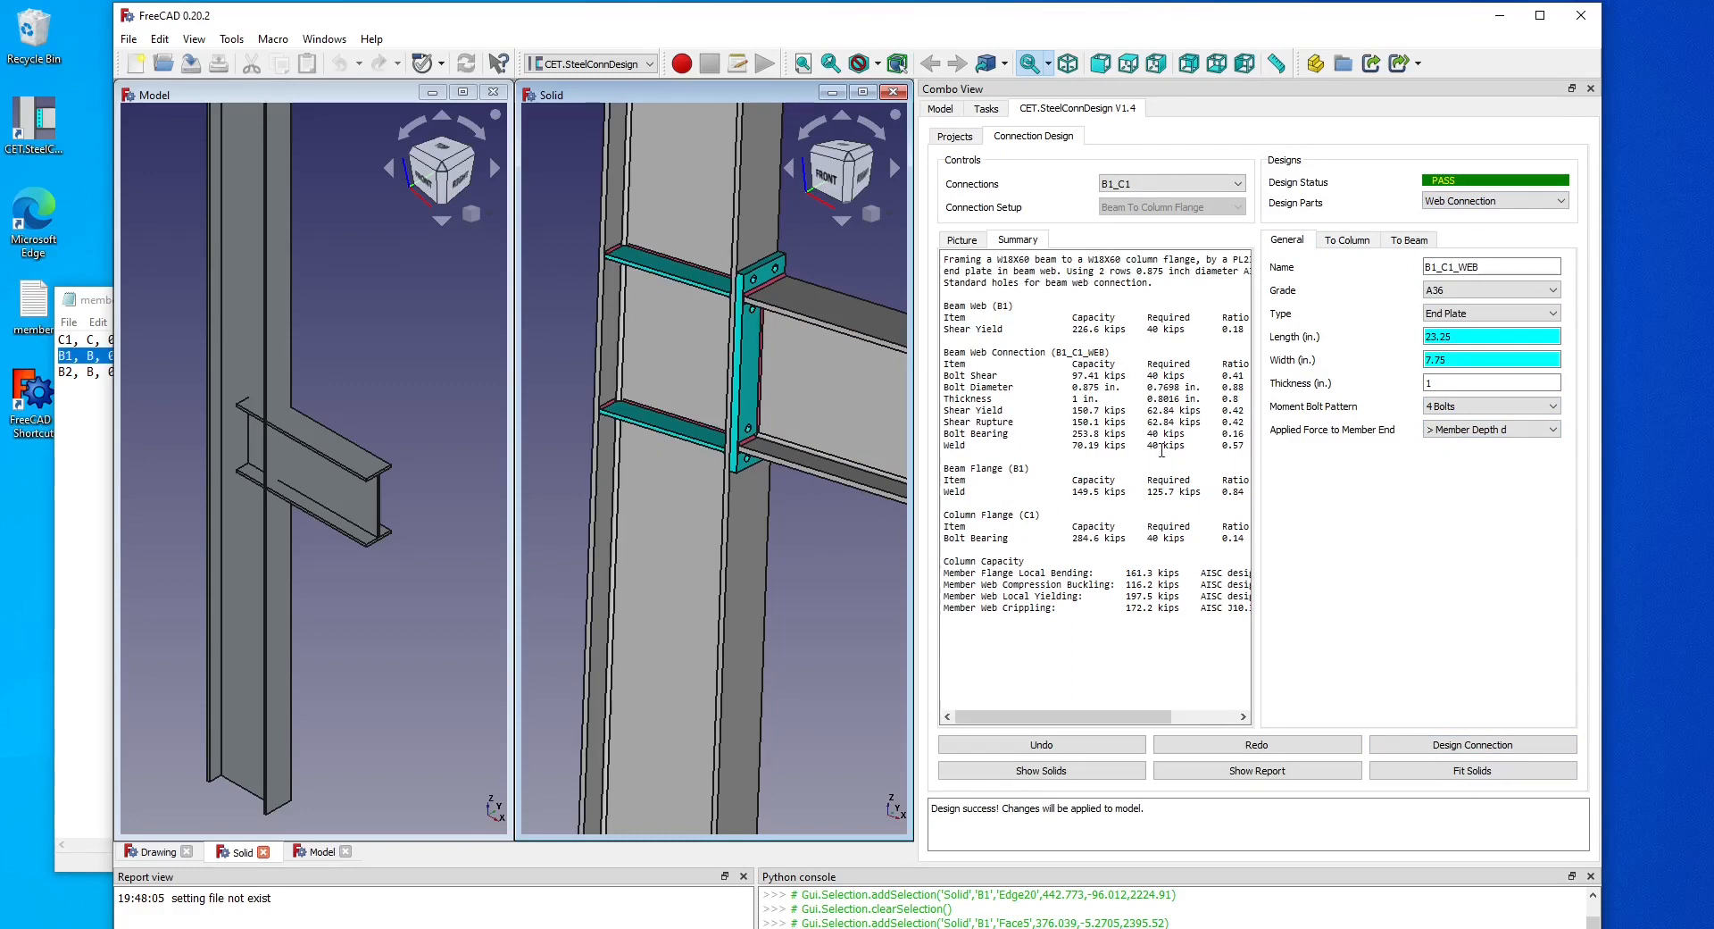
Open the connection design report and read through its design summary and stress checks.
left_click(1318, 775)
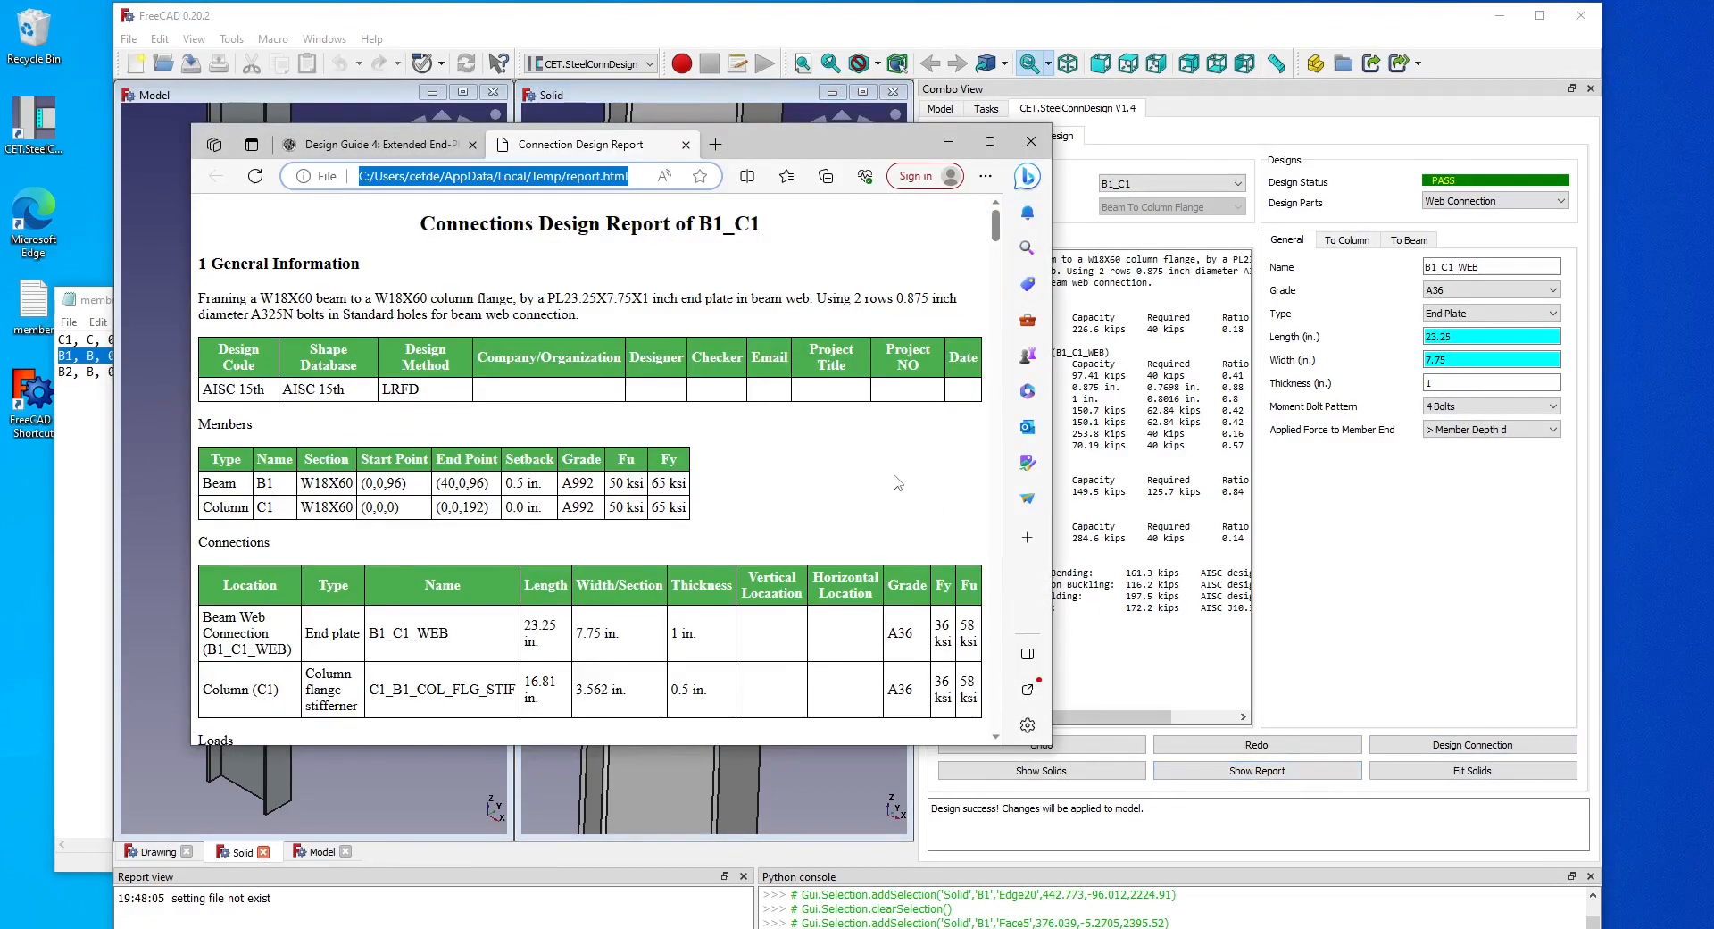
scroll(889, 480, "down", 10)
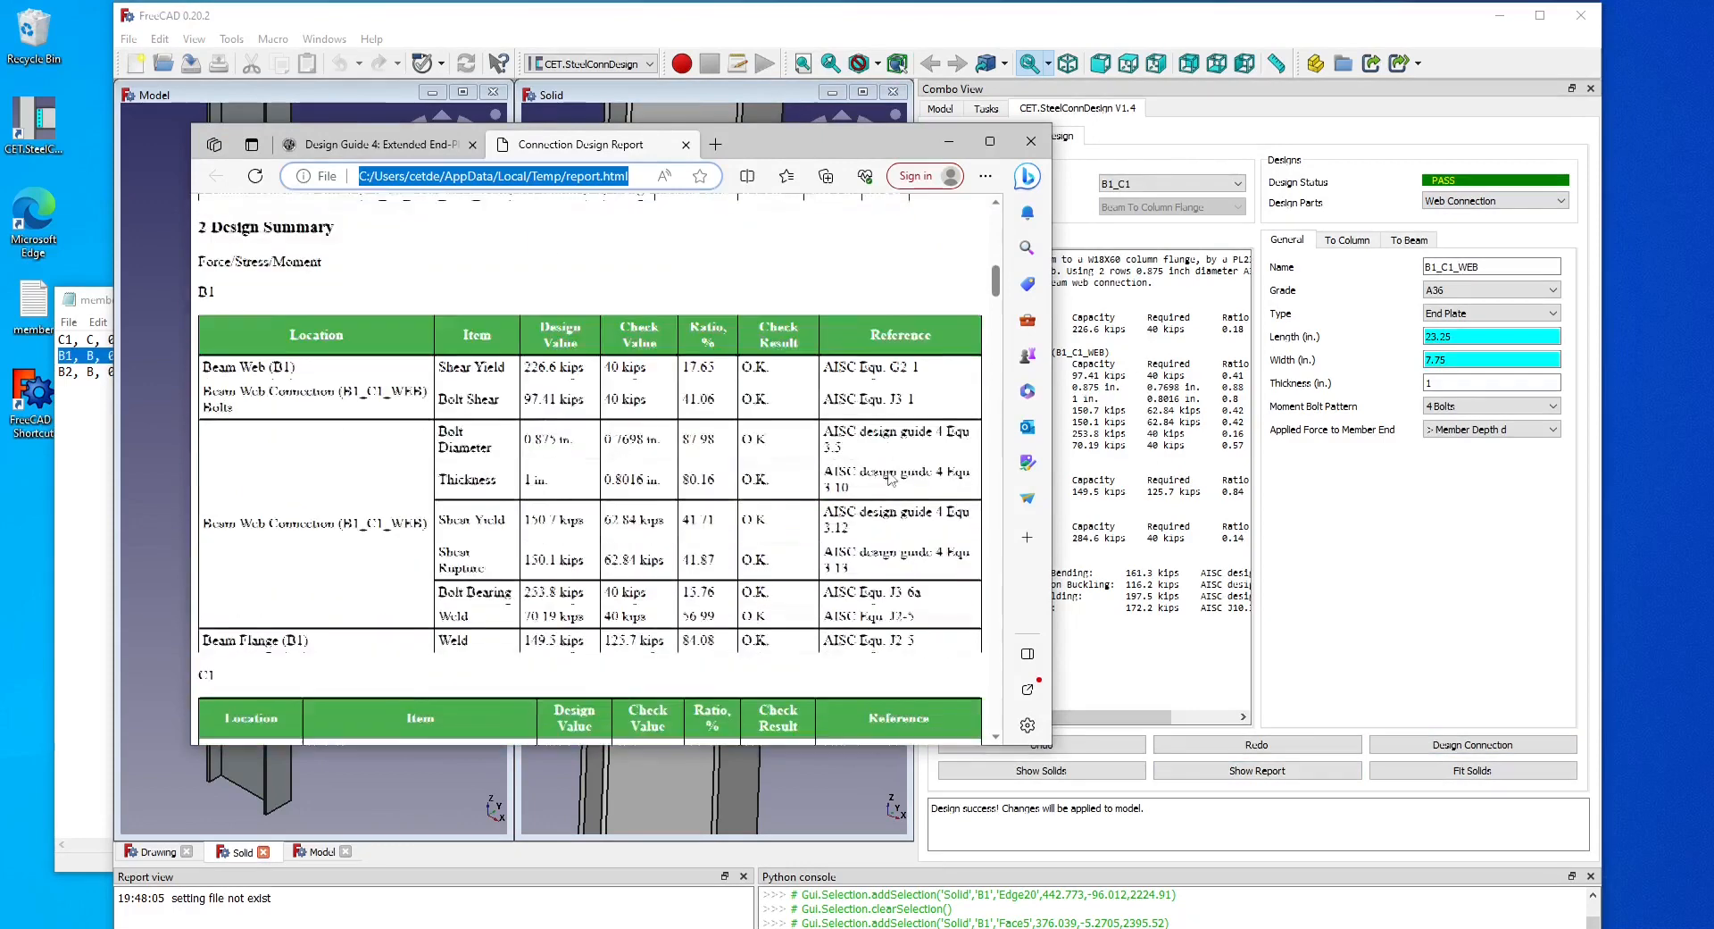
scroll(890, 472, "down", 10)
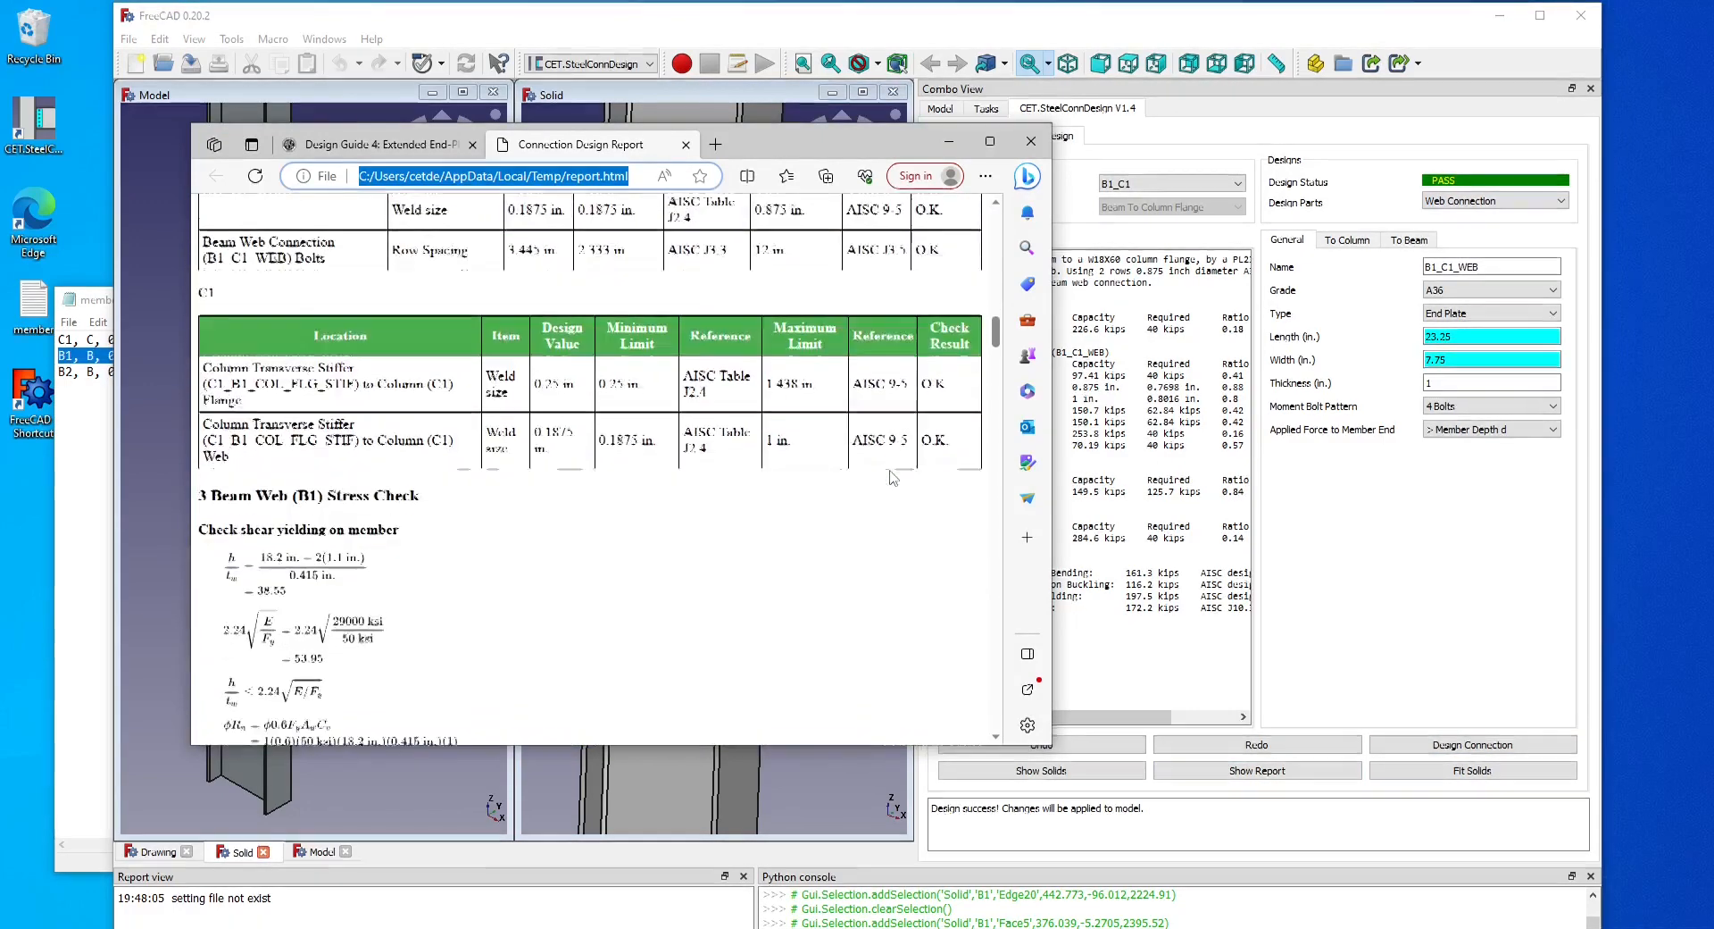
scroll(897, 473, "up", 4)
scroll(997, 356, "down", 9)
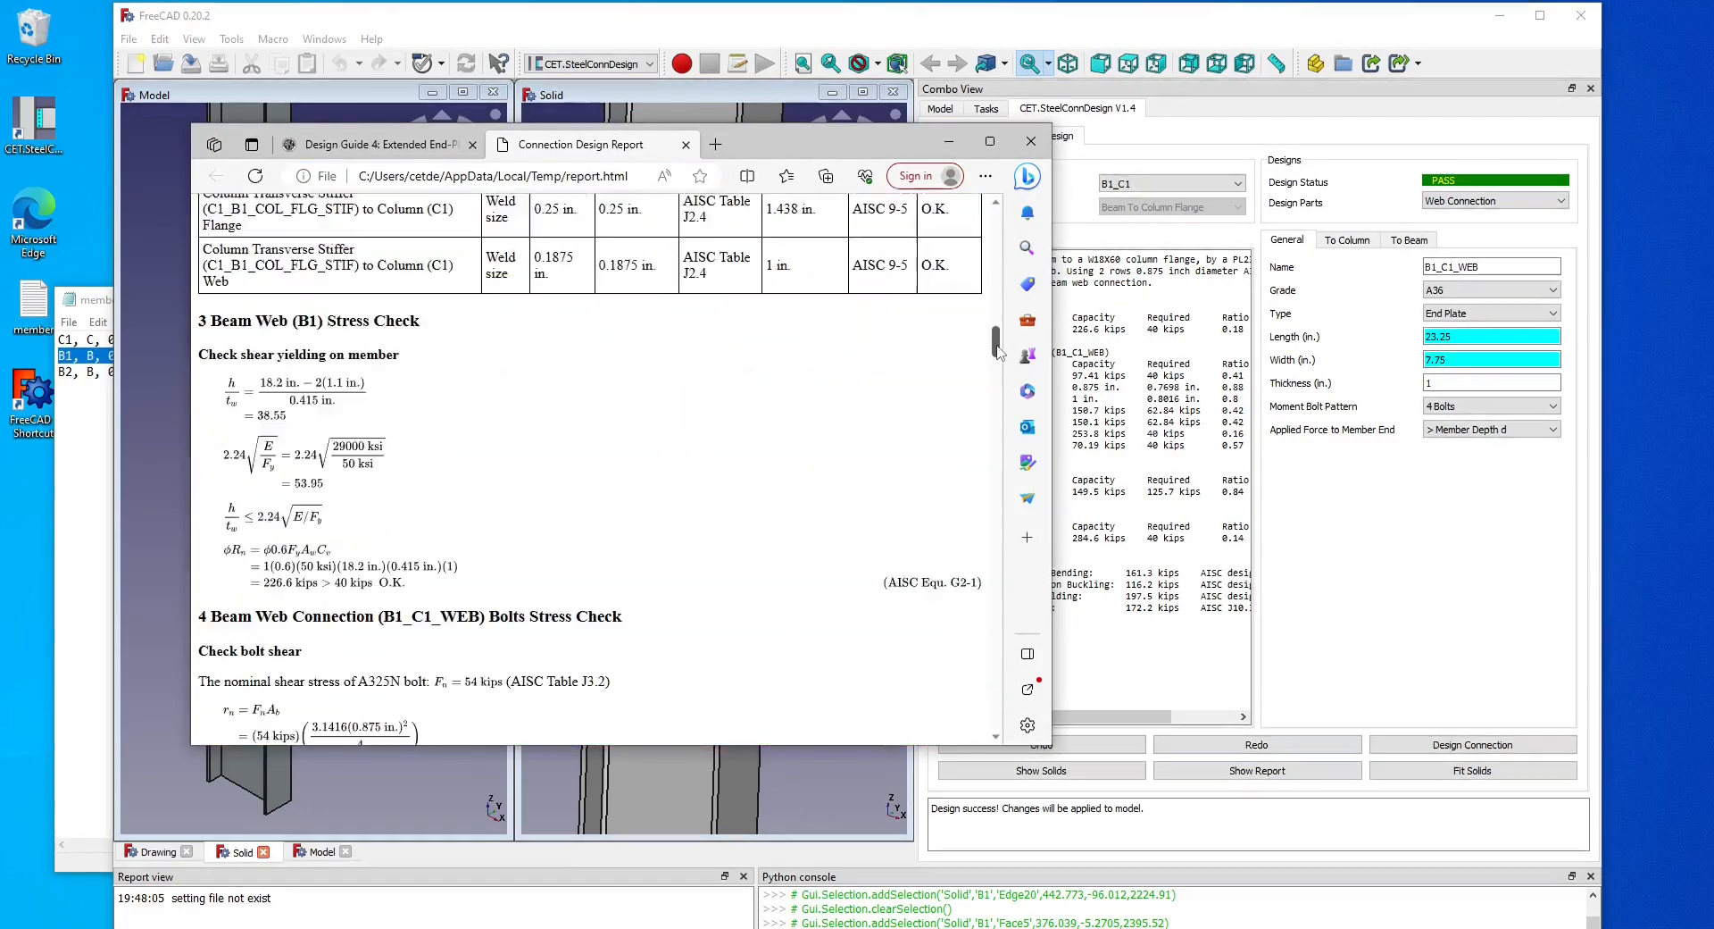
left_click_drag(997, 356, 956, 429)
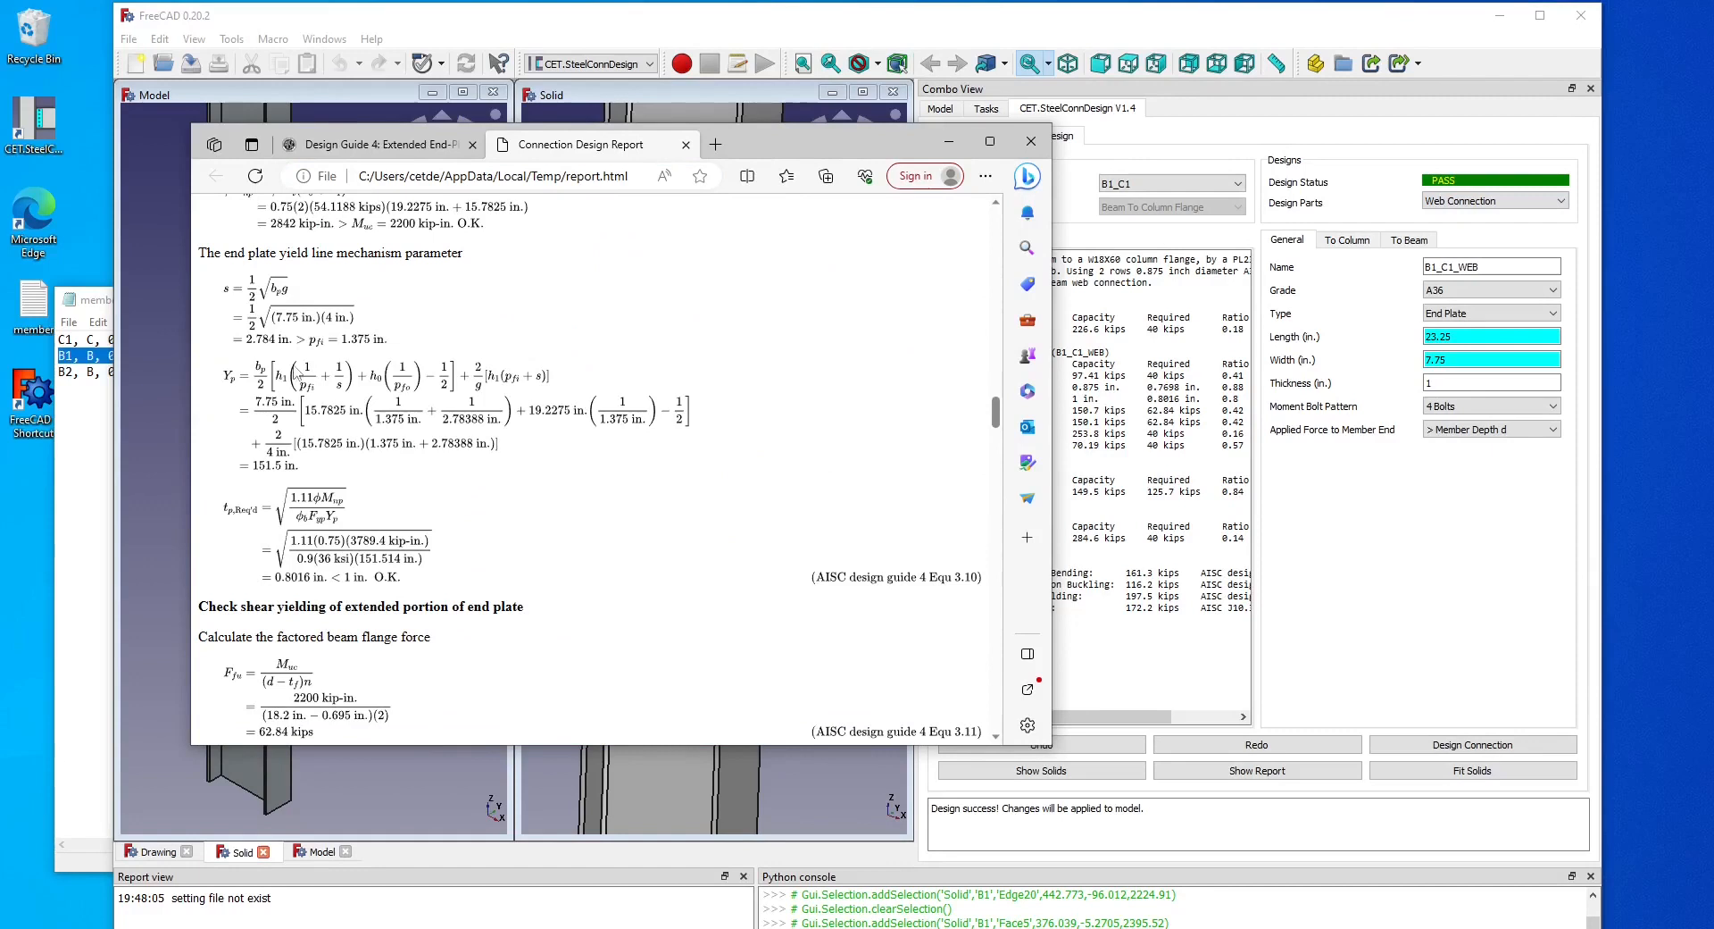
scroll(668, 475, "down", 10)
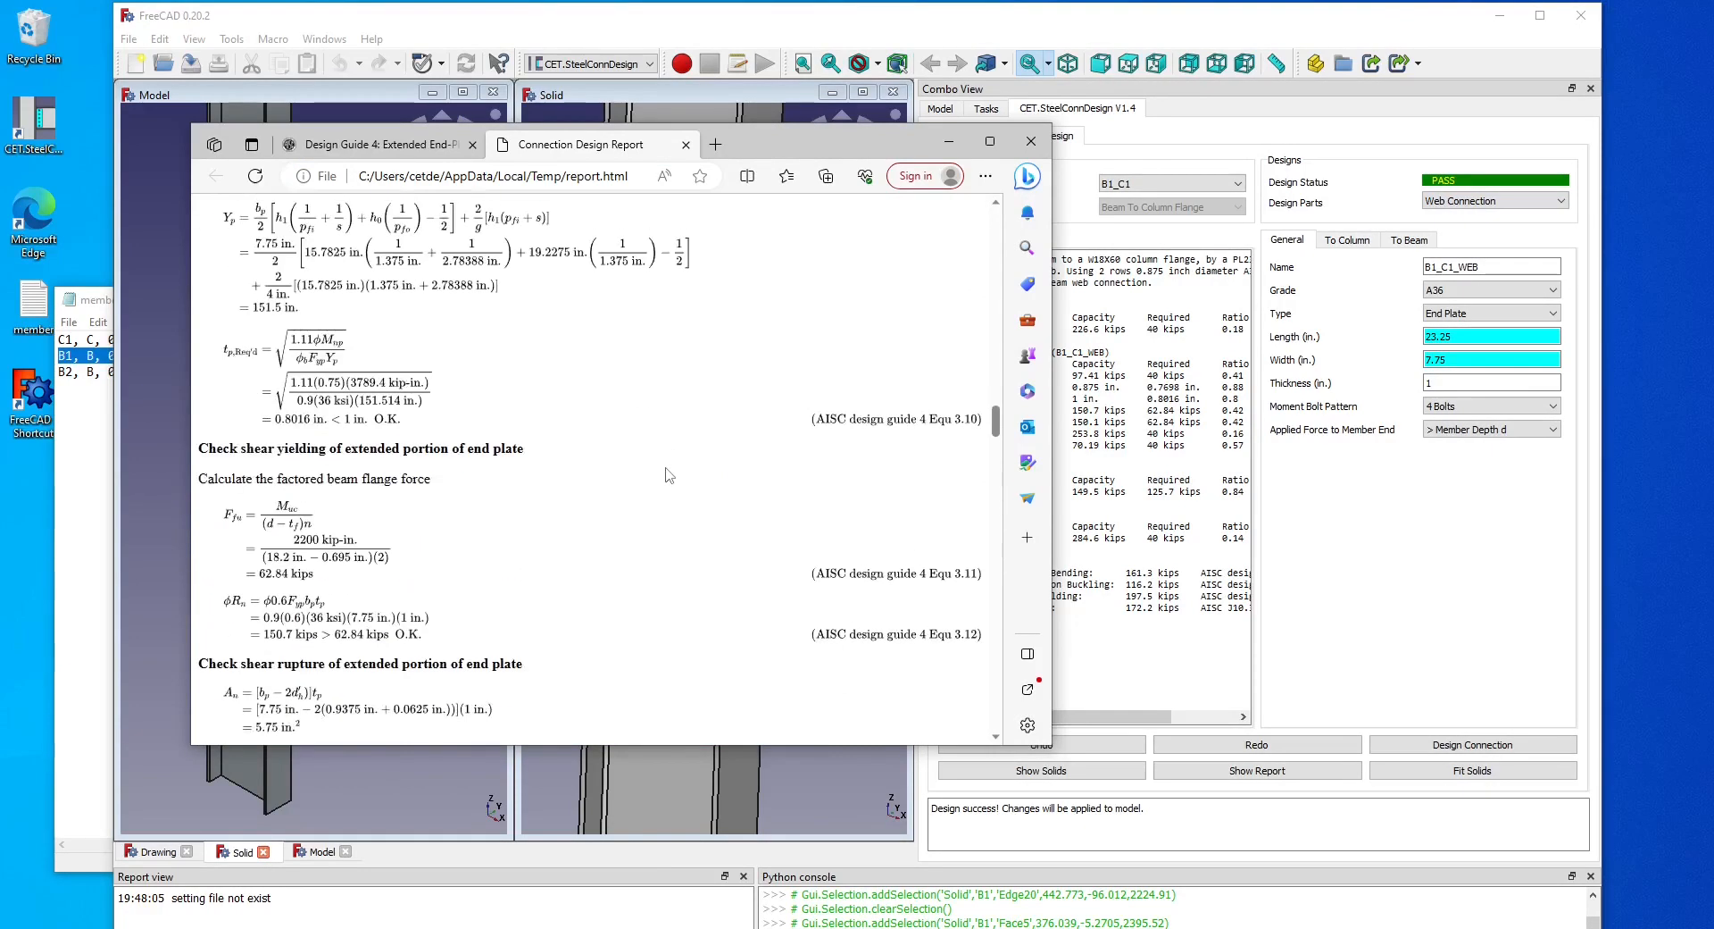
scroll(668, 475, "down", 10)
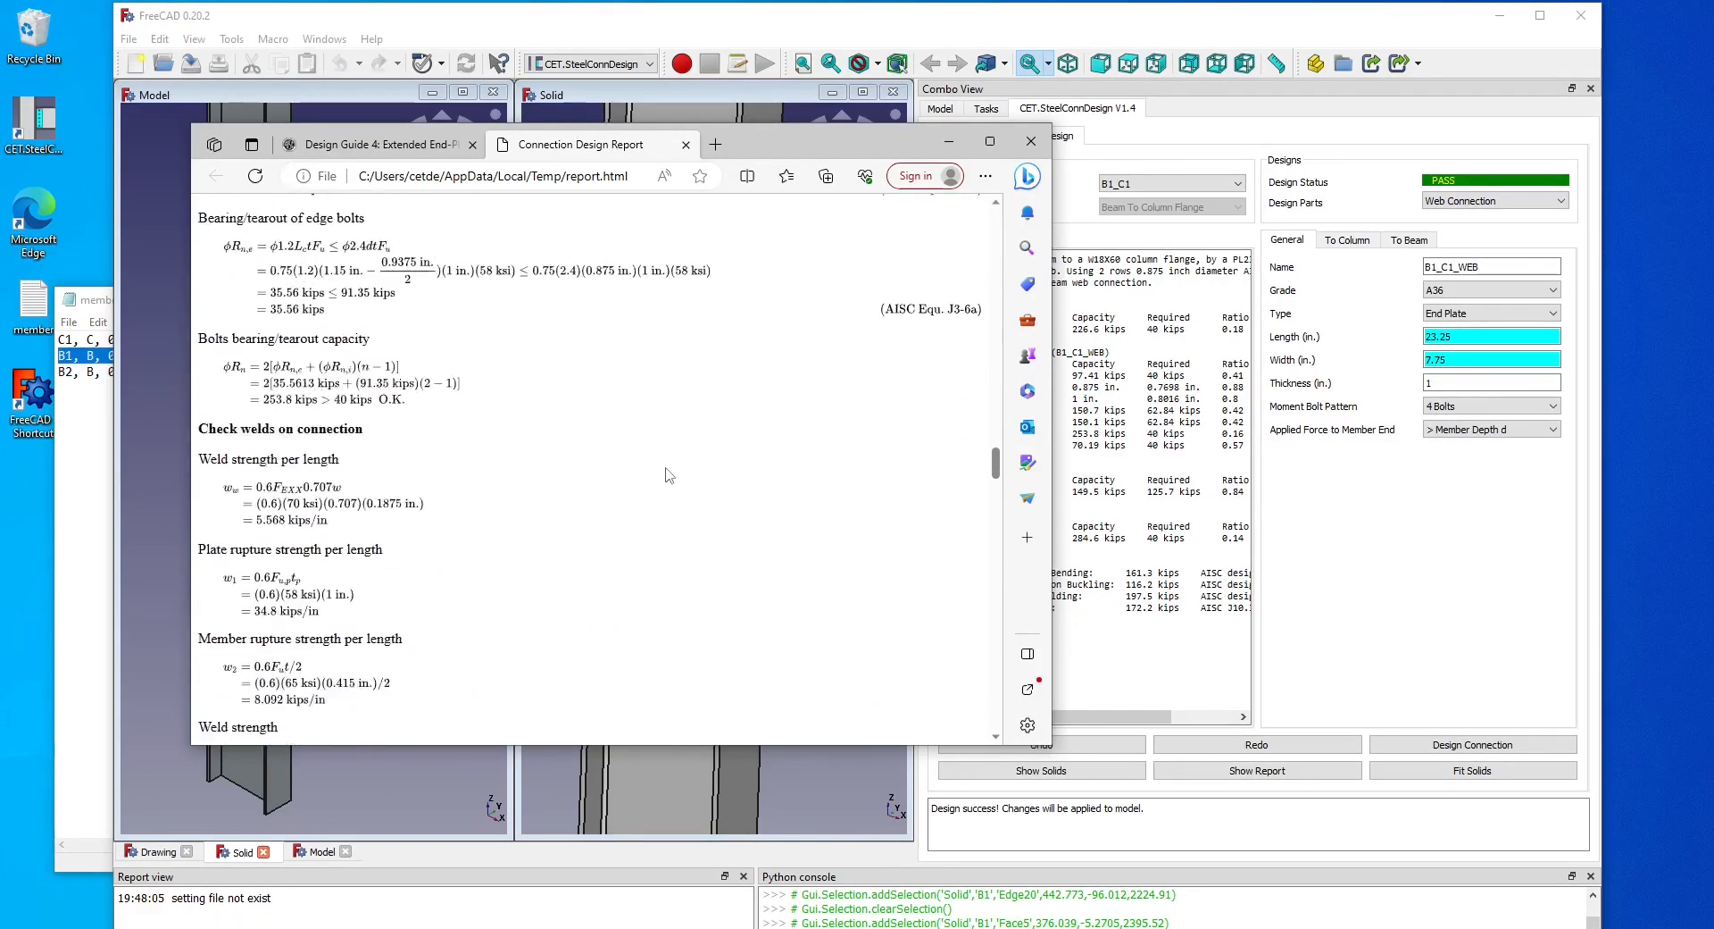
scroll(668, 475, "down", 4)
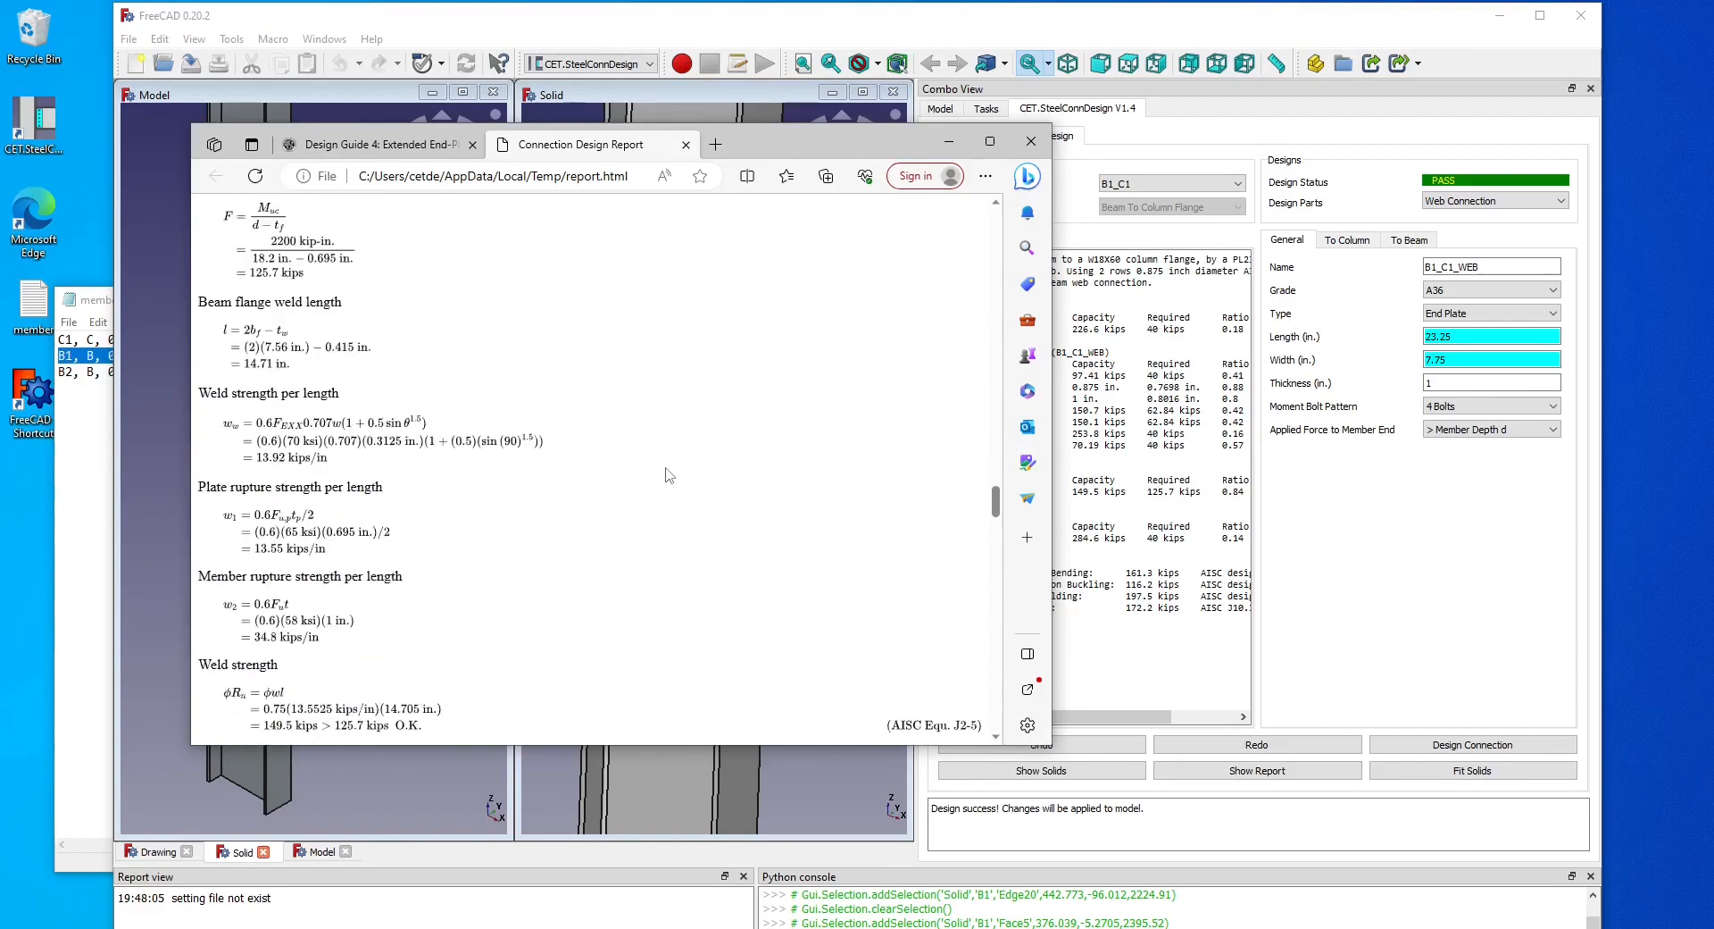
scroll(669, 475, "down", 5)
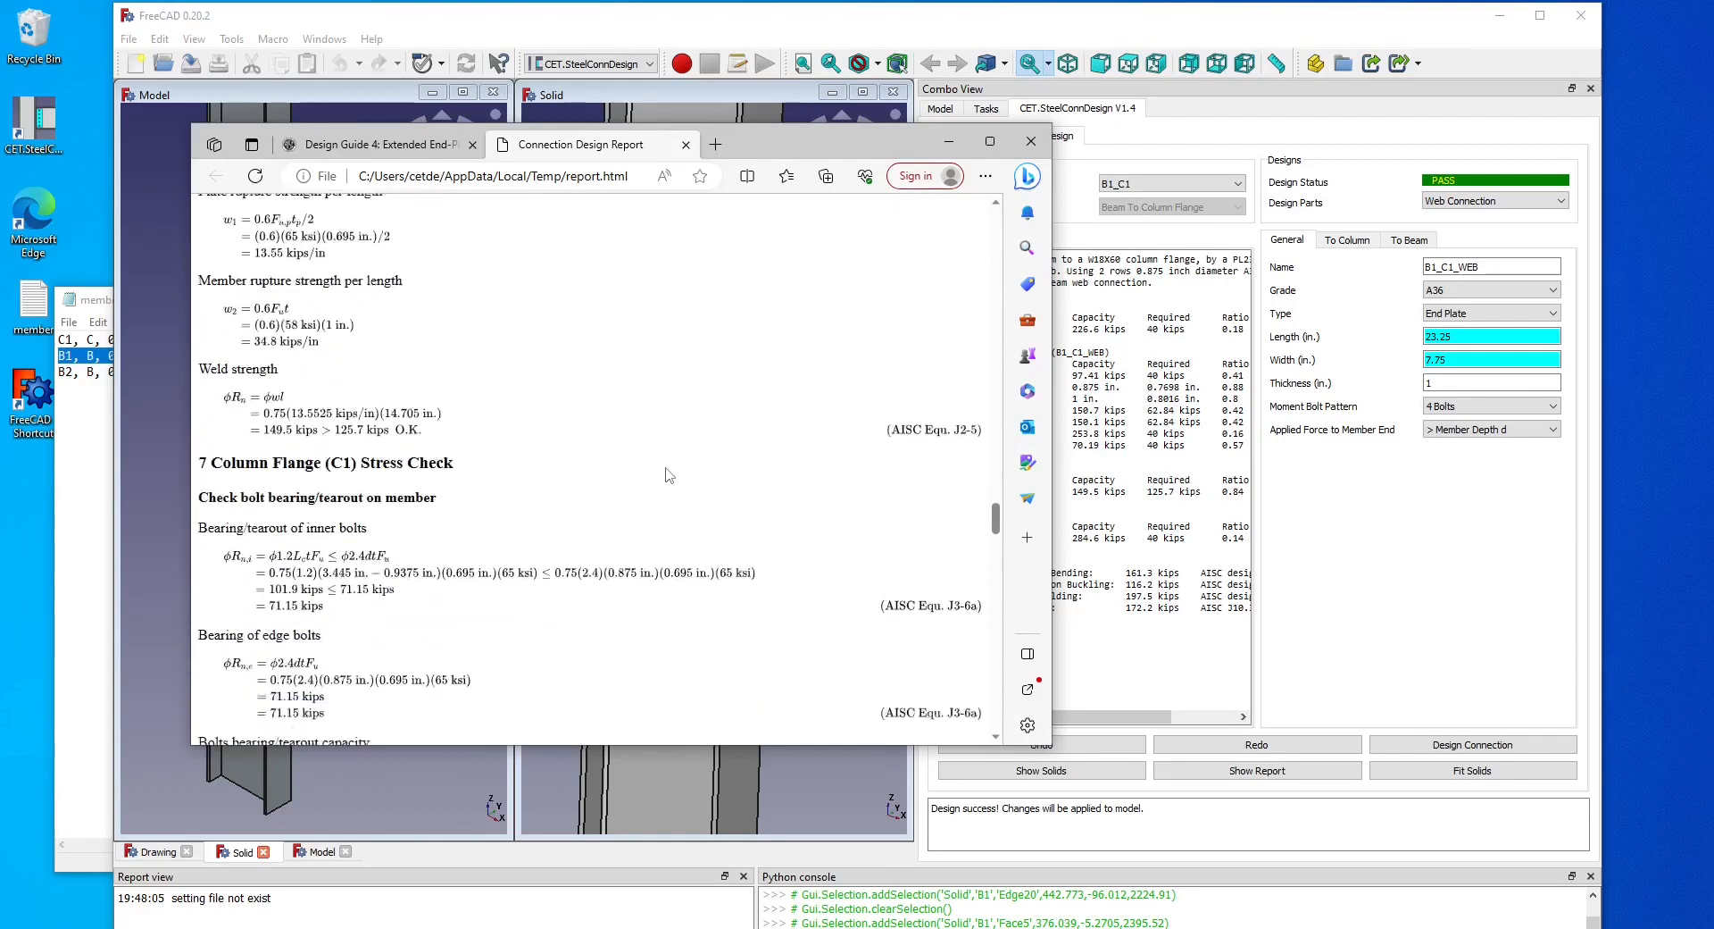
scroll(667, 475, "down", 3)
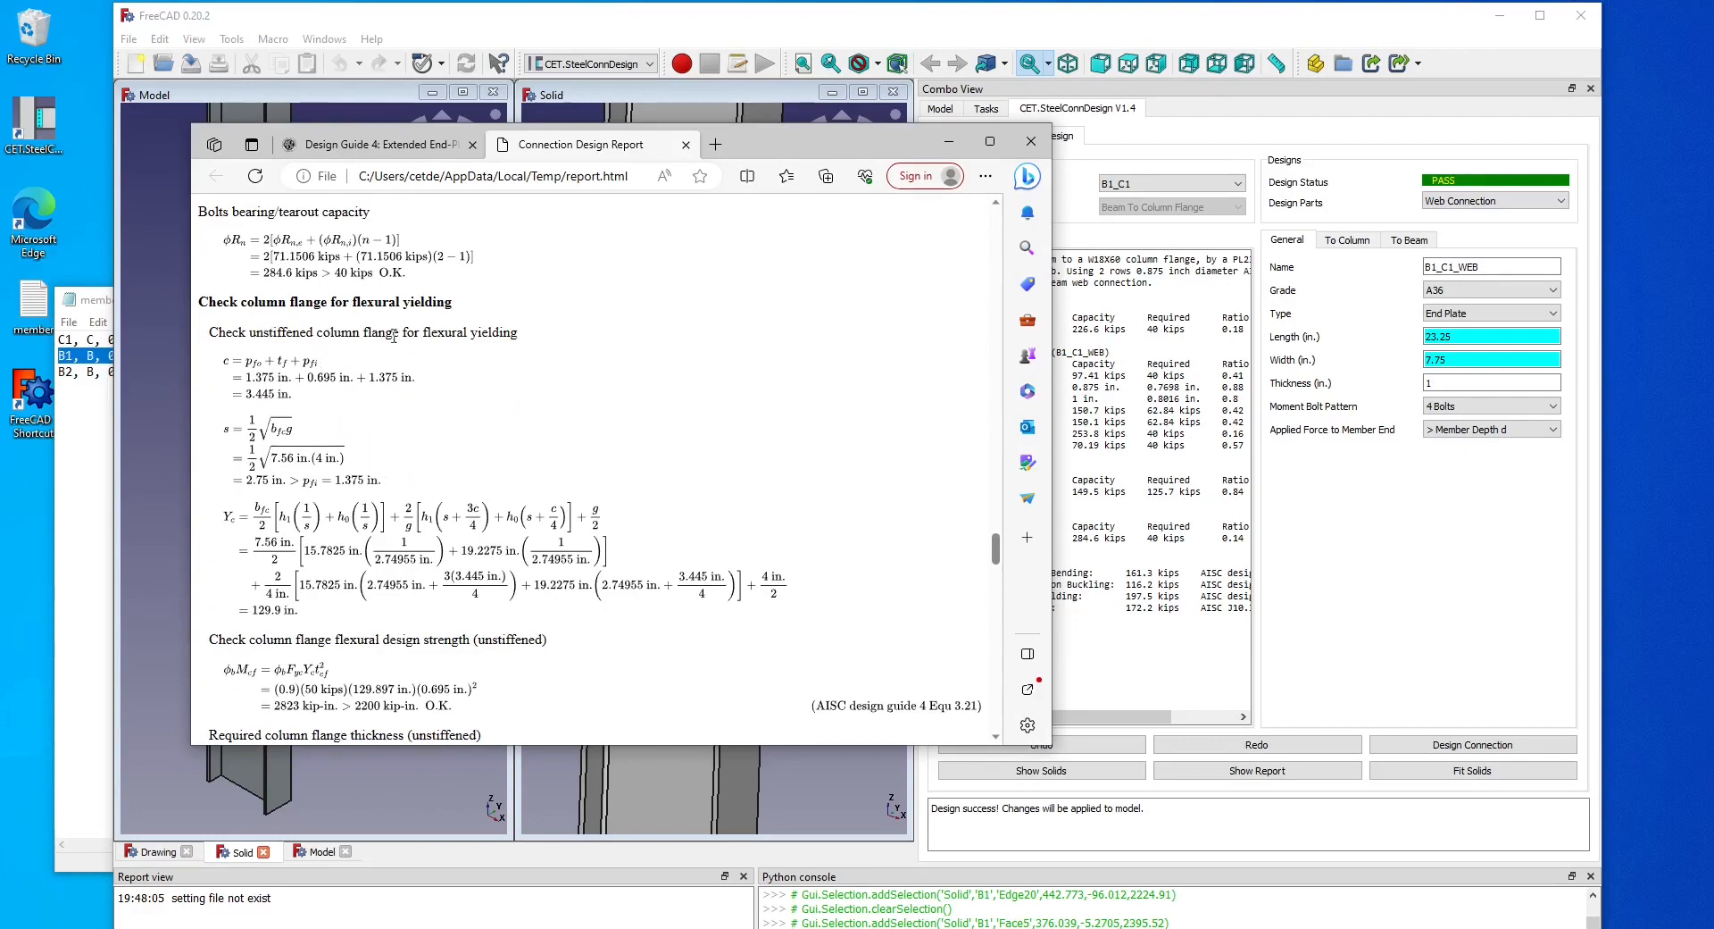
scroll(483, 446, "down", 3)
scroll(564, 527, "down", 10)
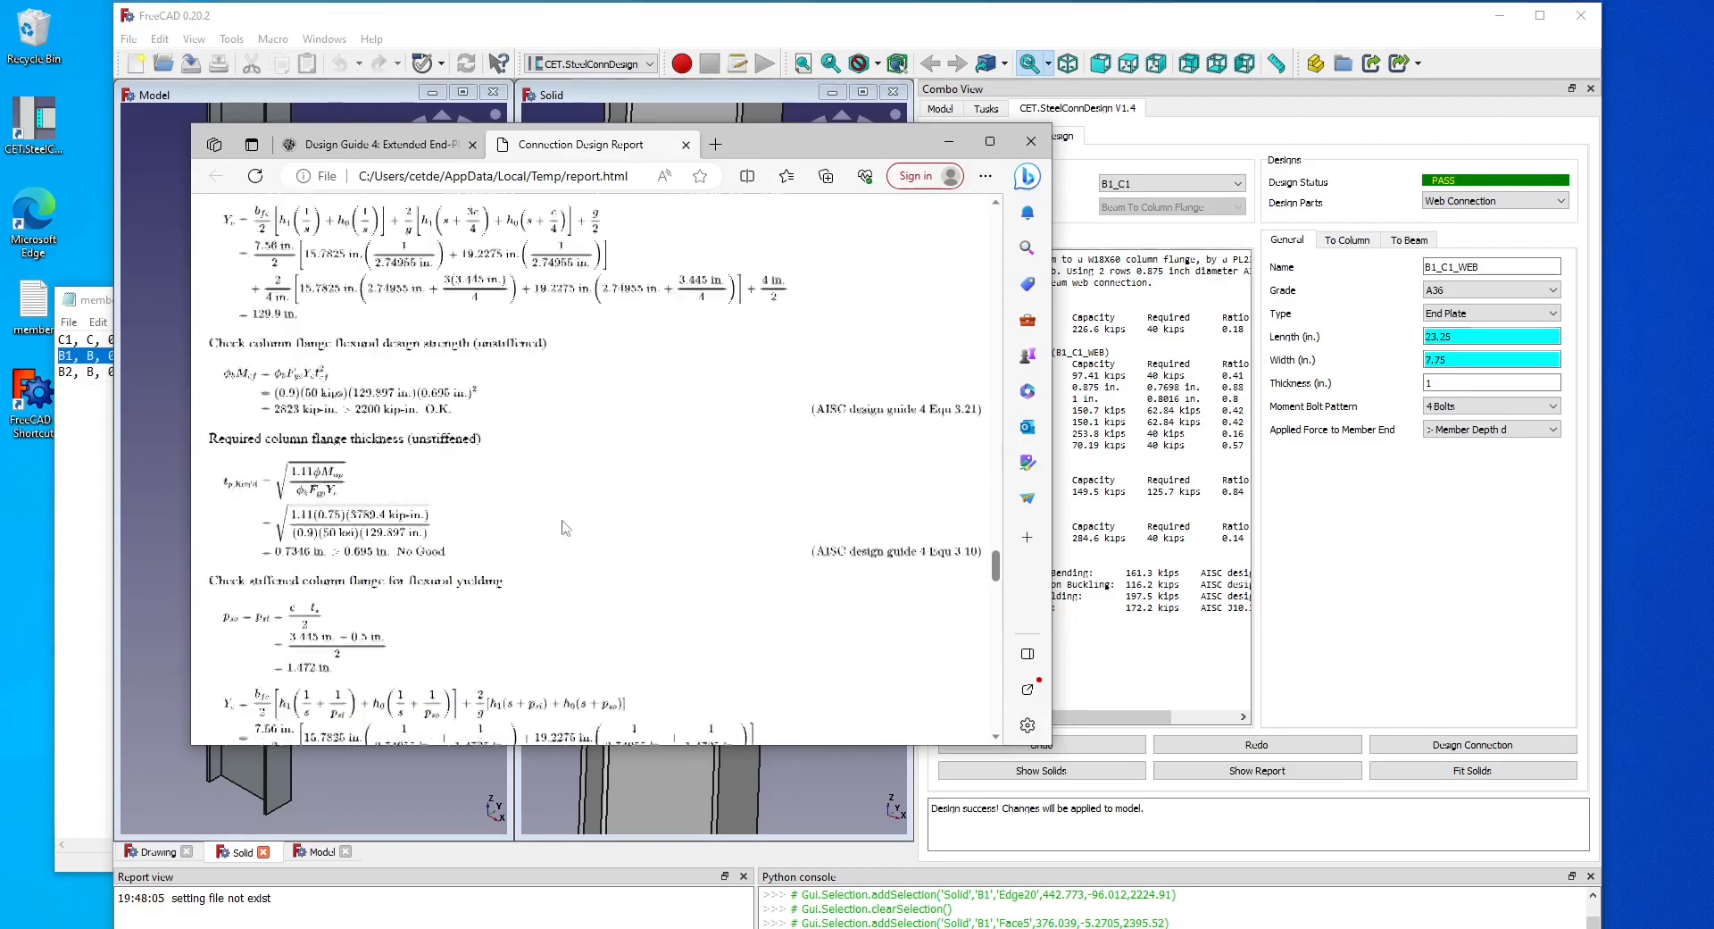
scroll(563, 528, "down", 8)
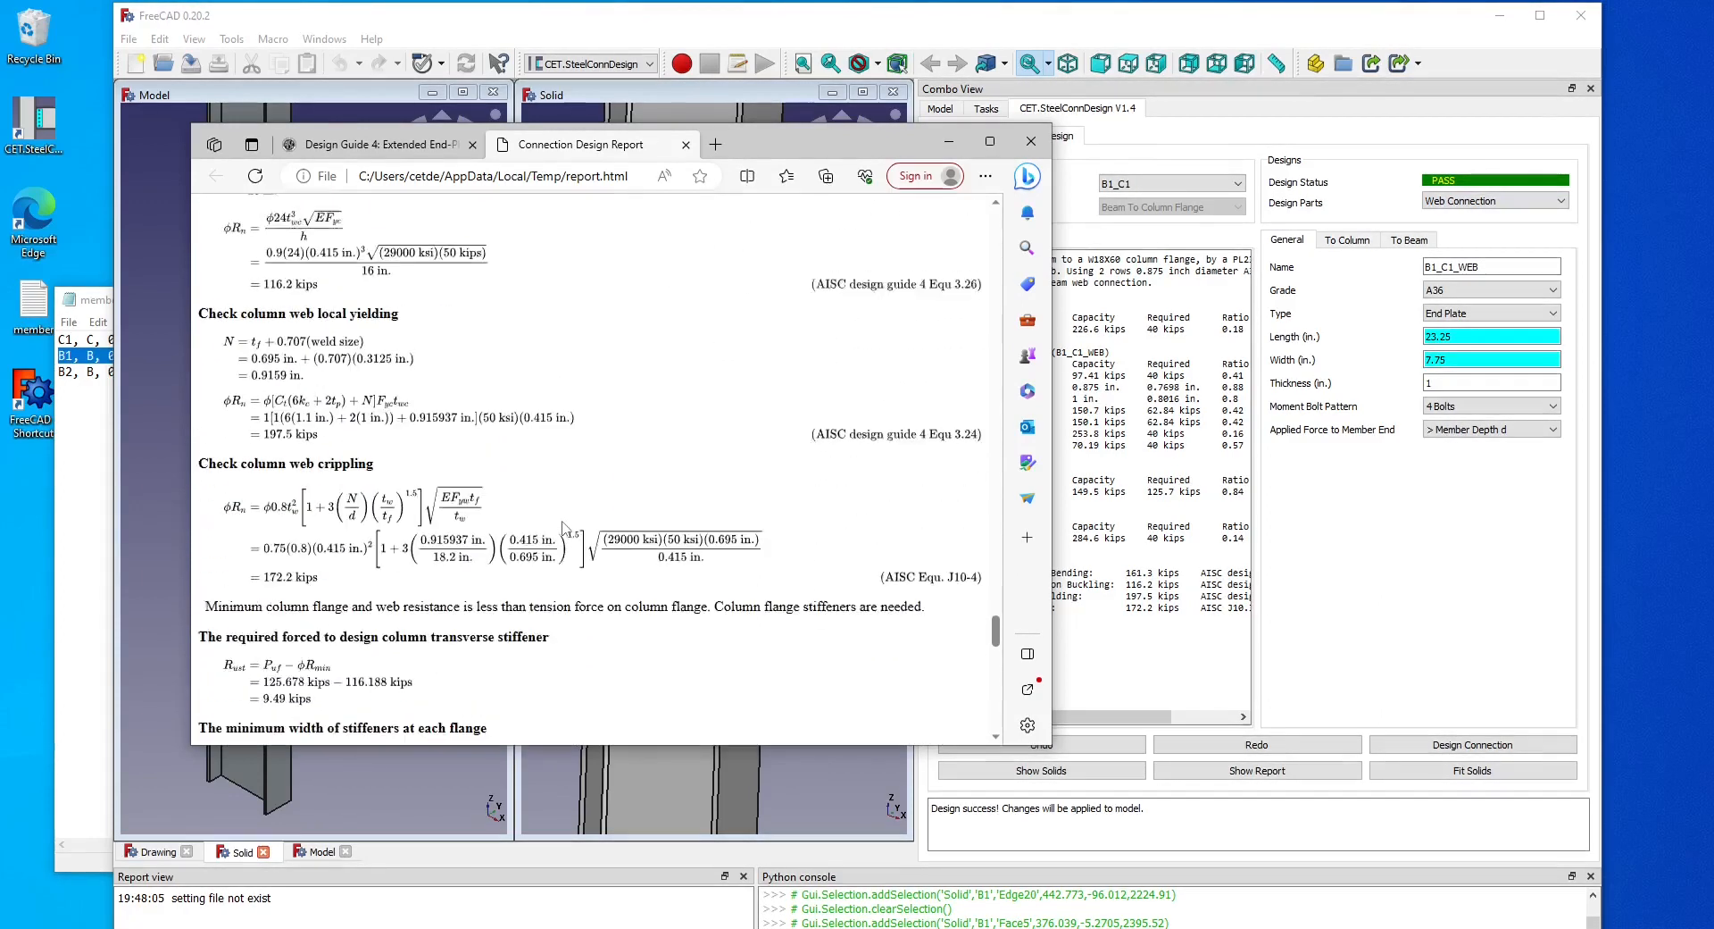
left_click(1356, 489)
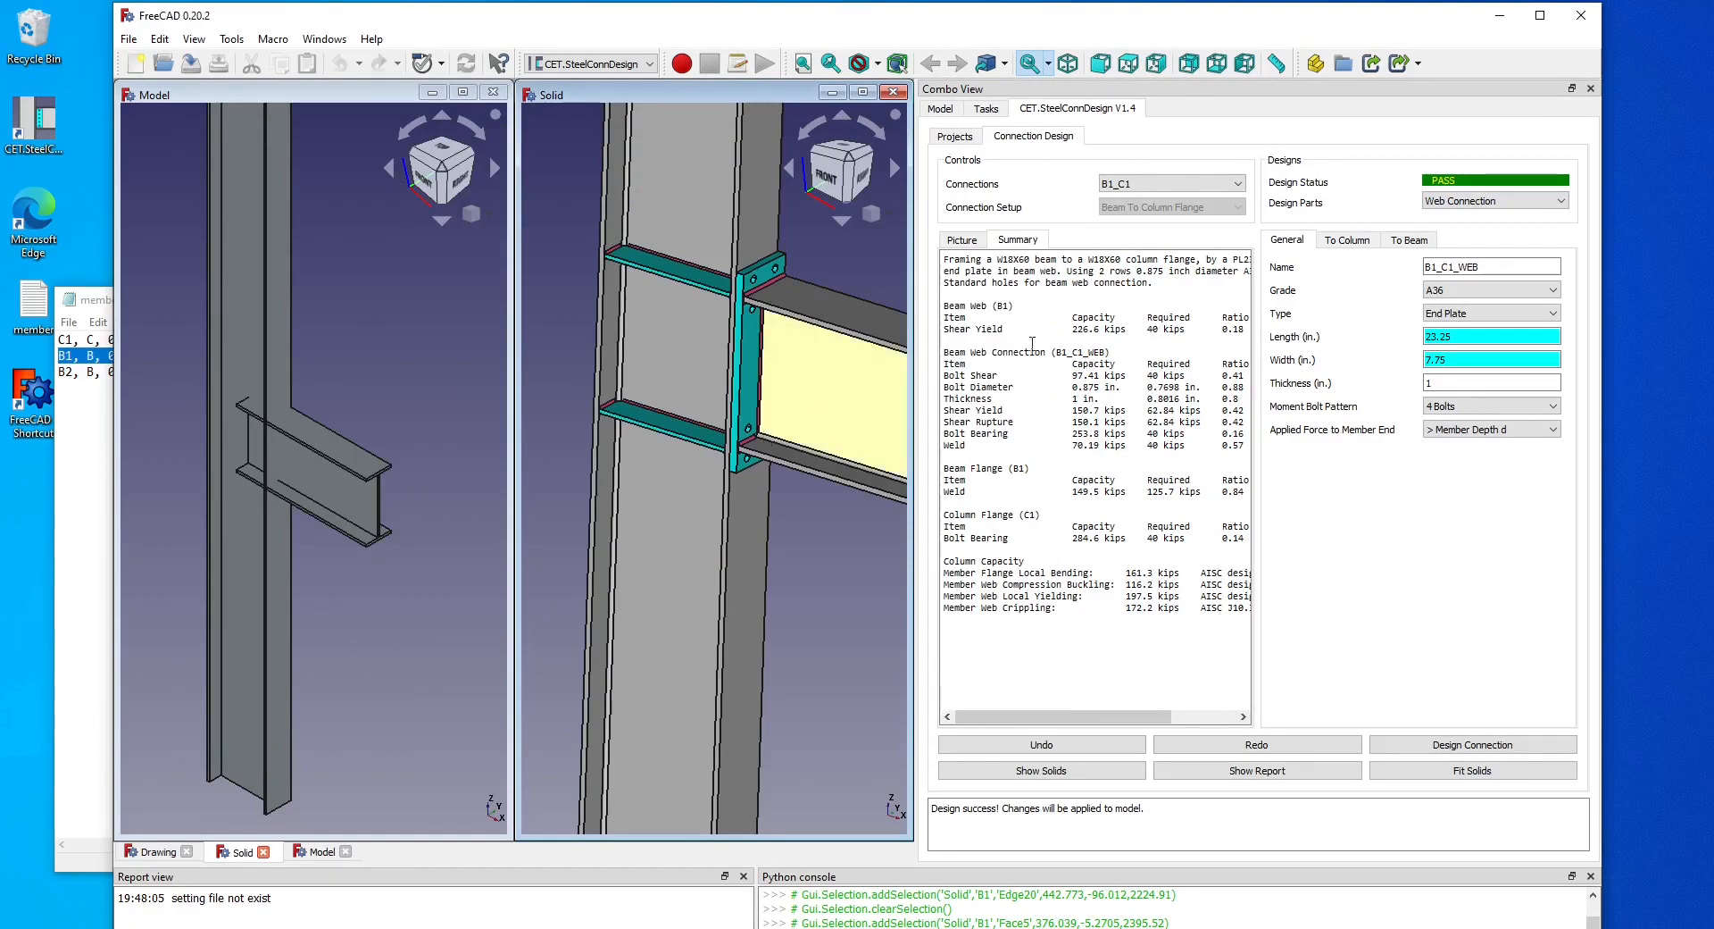
Switch to the column transverse stiffener, set its thickness to 1 in, and redesign the connection.
left_click(1484, 202)
left_click(1487, 243)
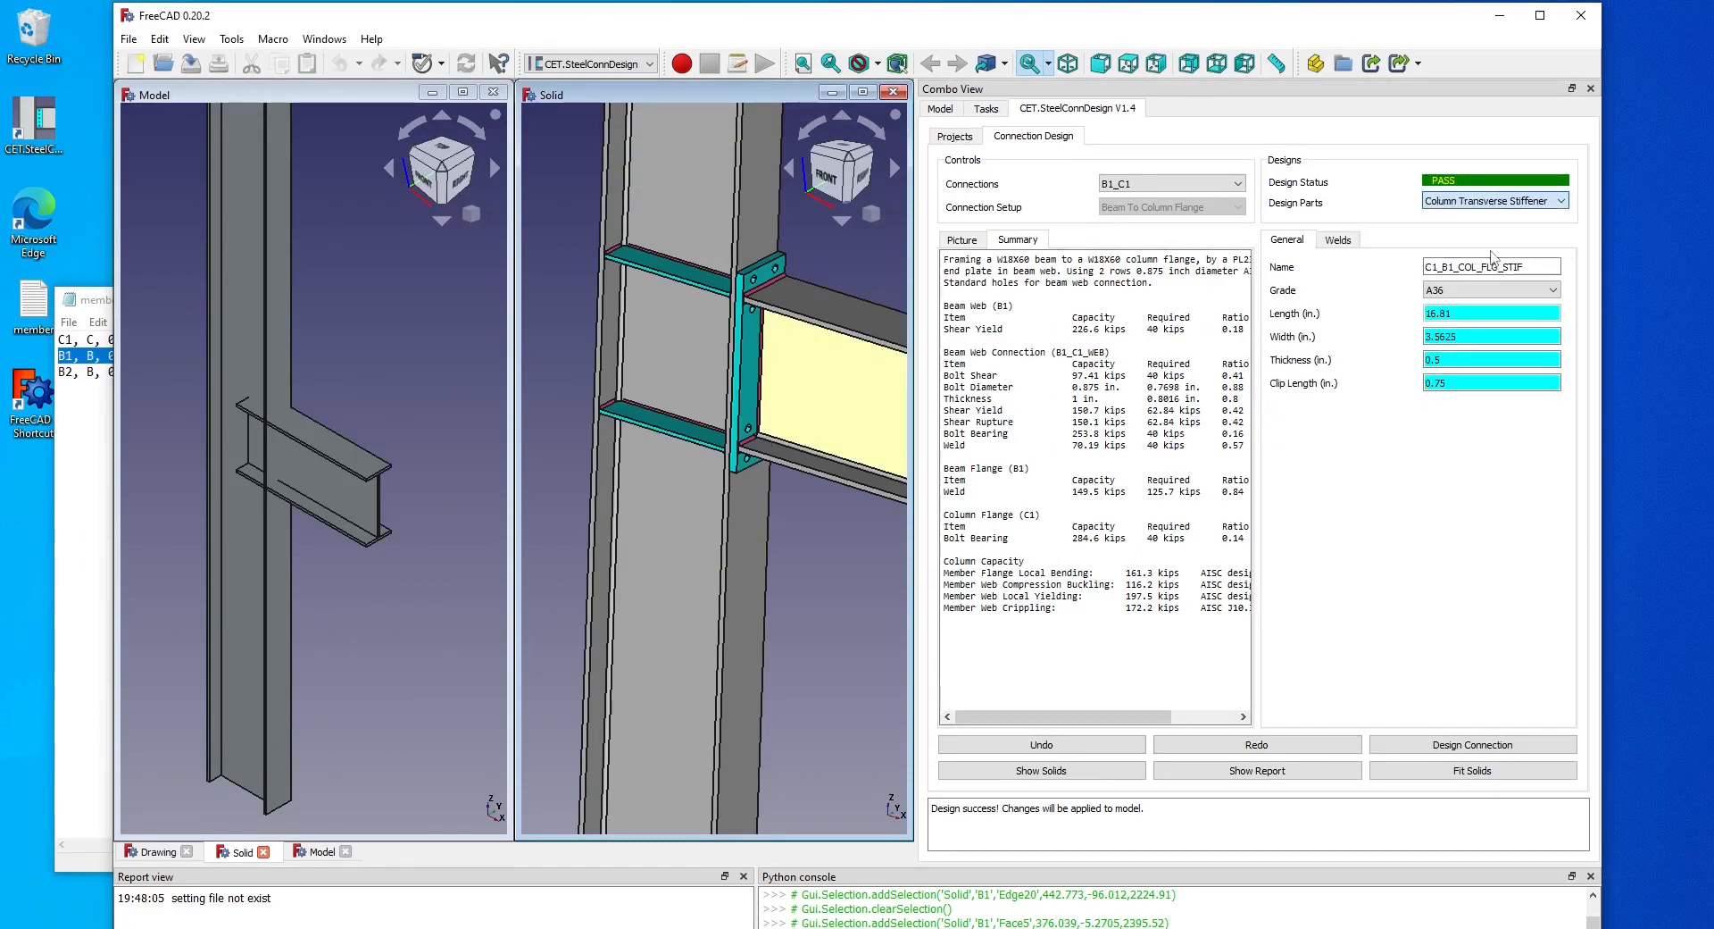
left_click(966, 243)
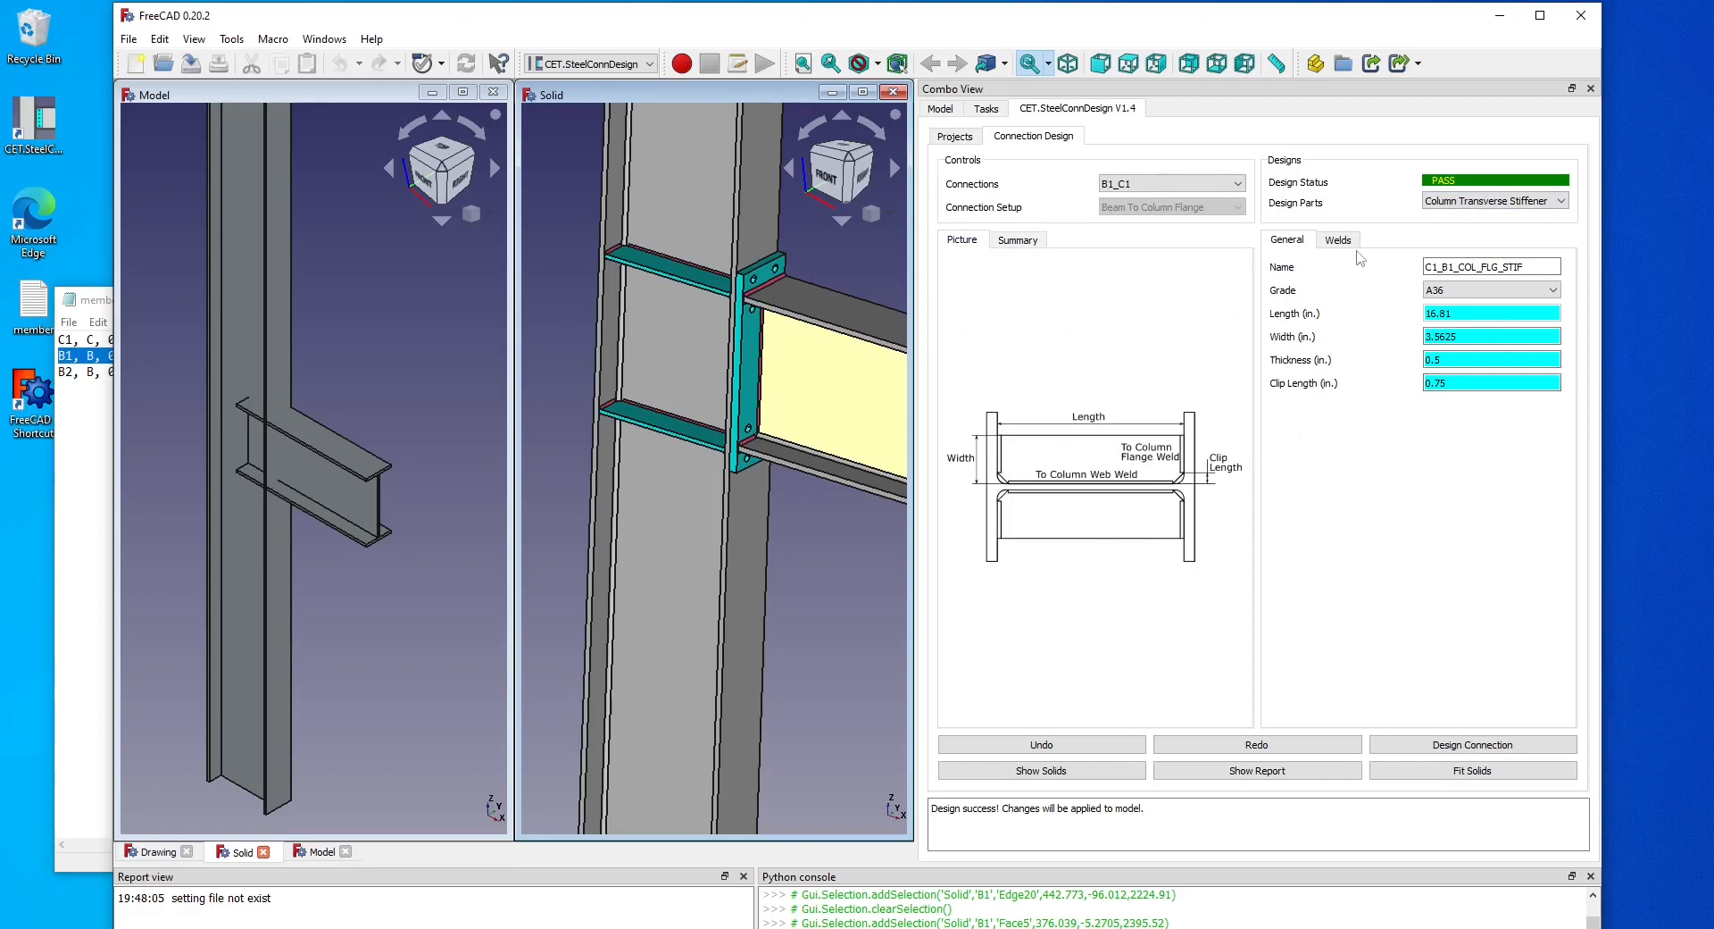
left_click(1339, 241)
left_click(1291, 244)
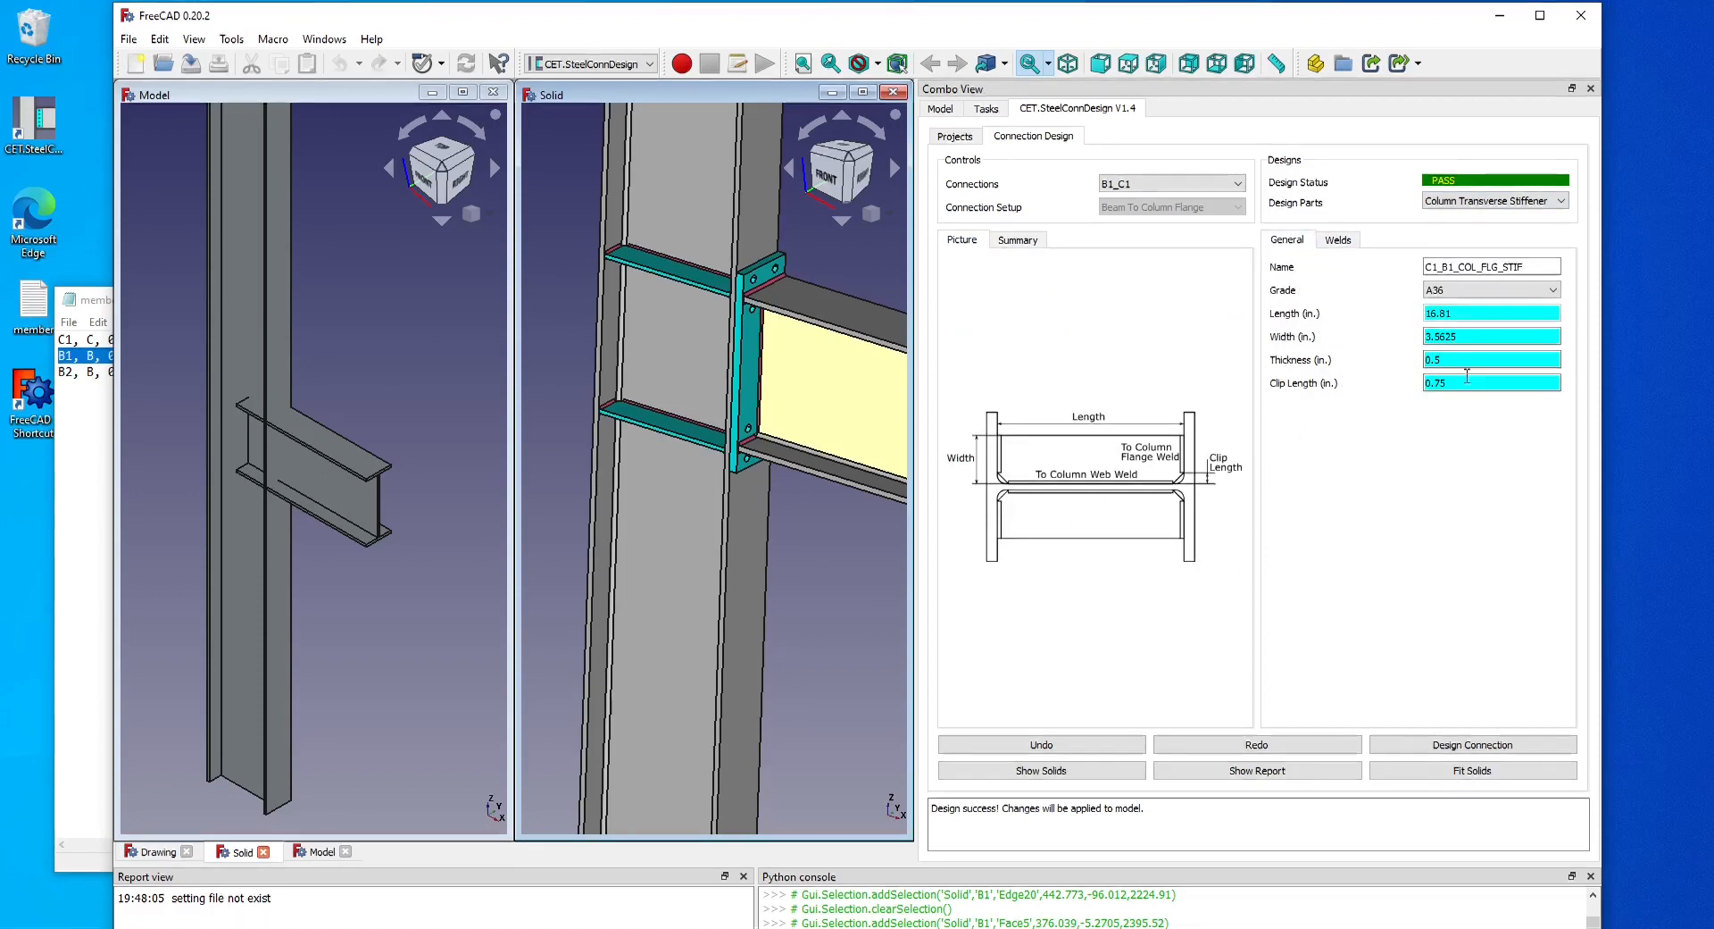
double_click(1470, 384)
double_click(1450, 357)
type("1")
left_click(1509, 745)
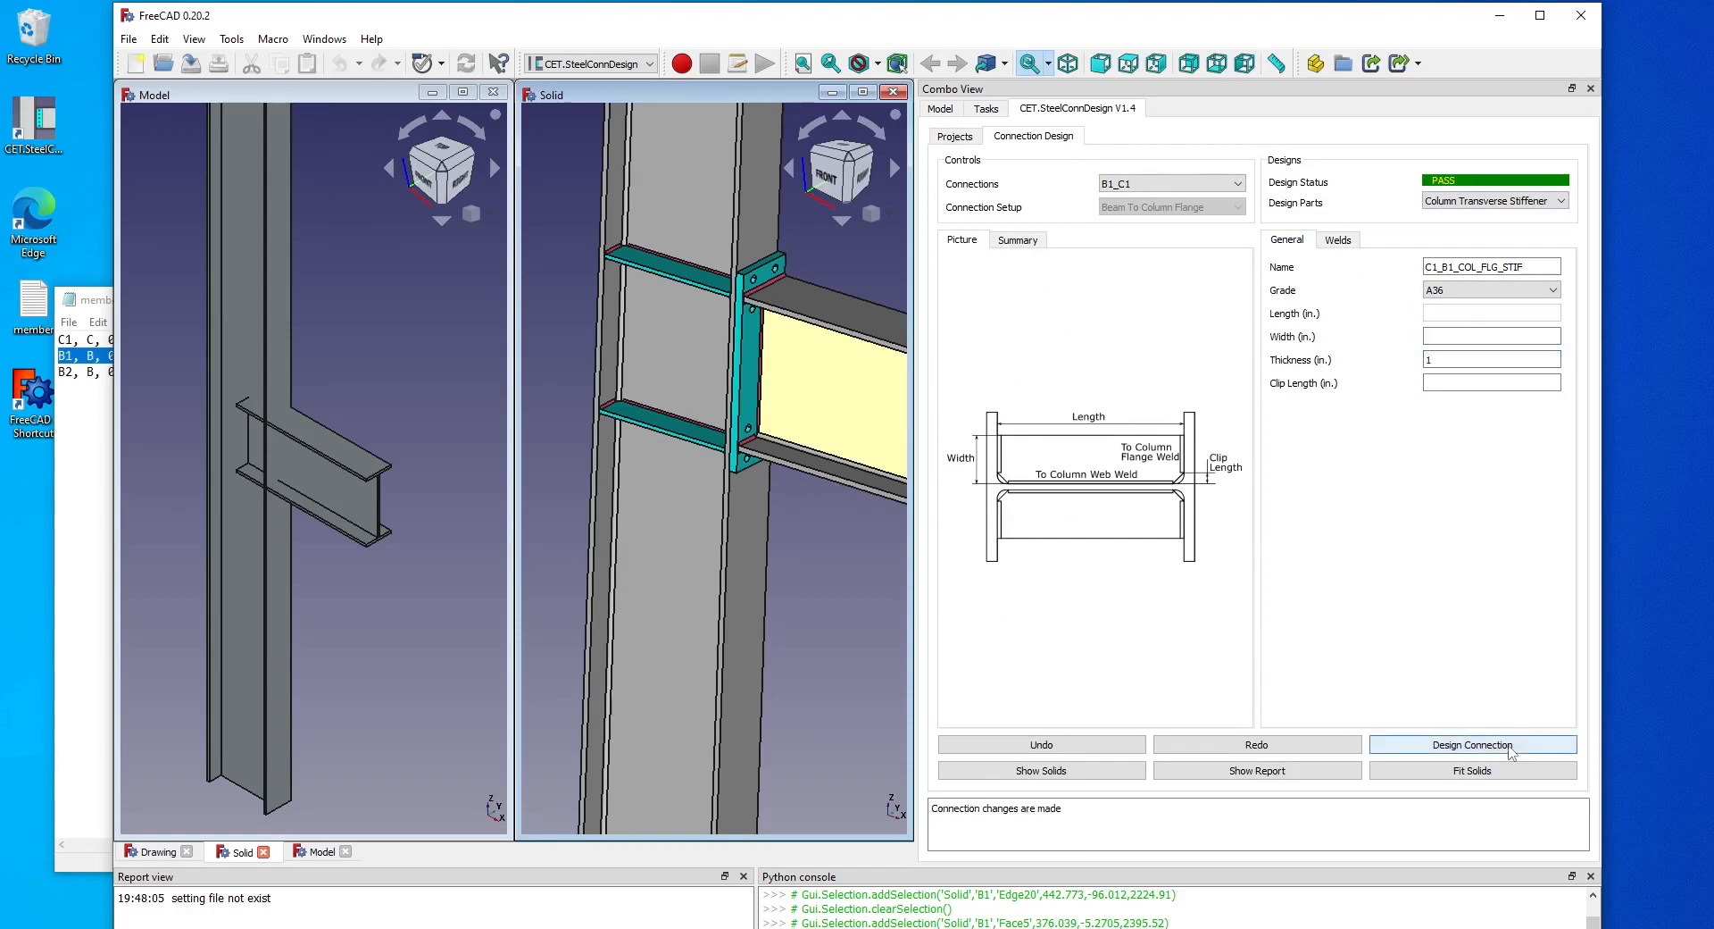